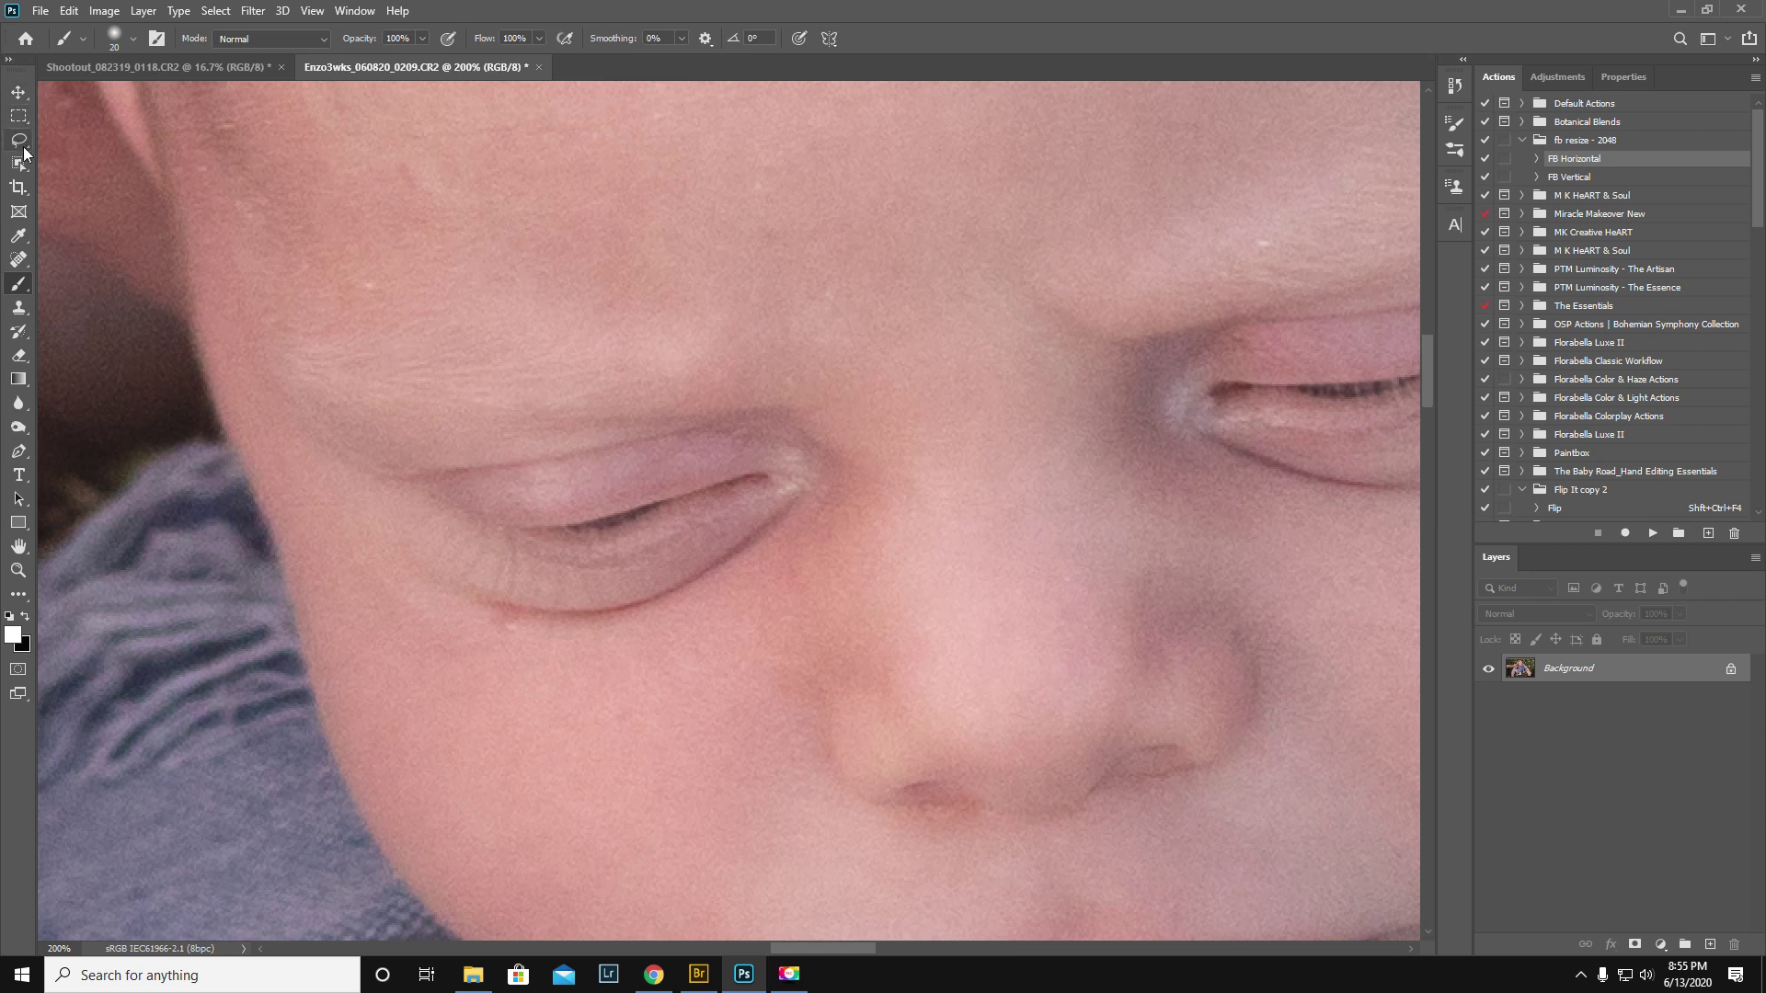
Select the Lasso tool to start a freehand selection along the left eyelid crease
click(18, 140)
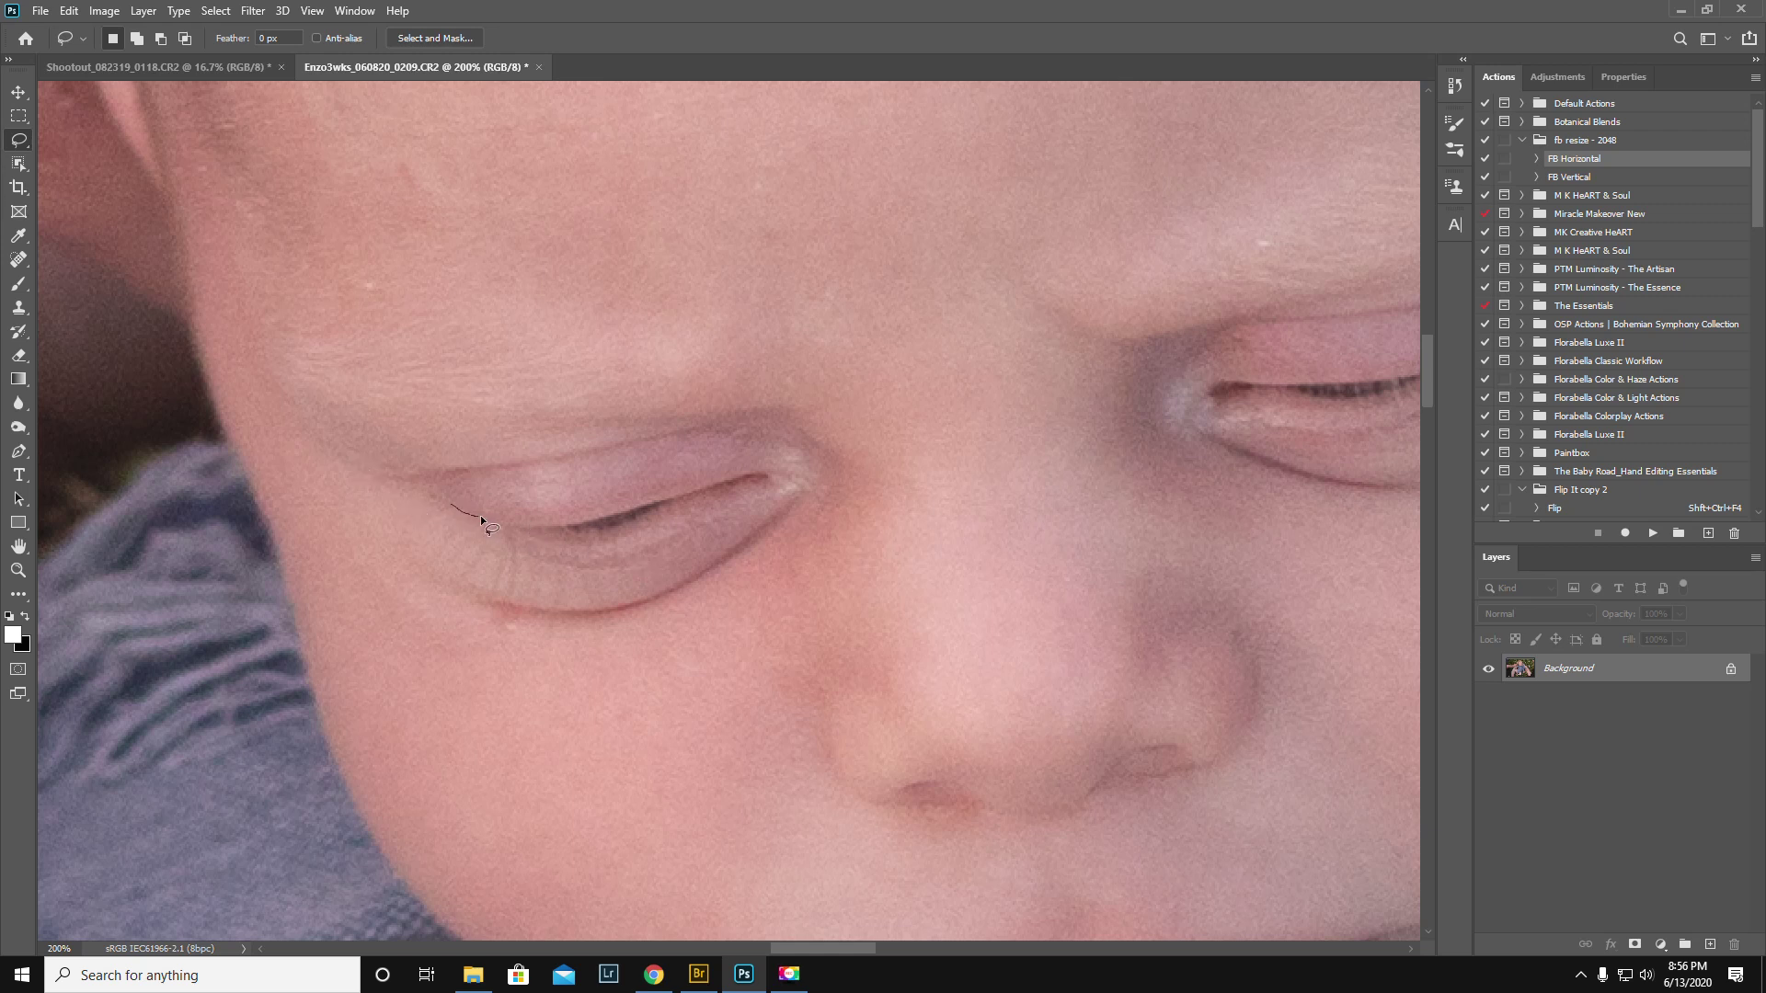
Lasso around the left upper eyelid and copy it onto a new Layer 1 with Ctrl+J
drag(489, 522, 564, 526)
mouse_move(668, 499)
mouse_down()
mouse_move(782, 453)
mouse_move(750, 382)
mouse_move(480, 394)
mouse_move(457, 504)
mouse_up()
key(ctrl+j)
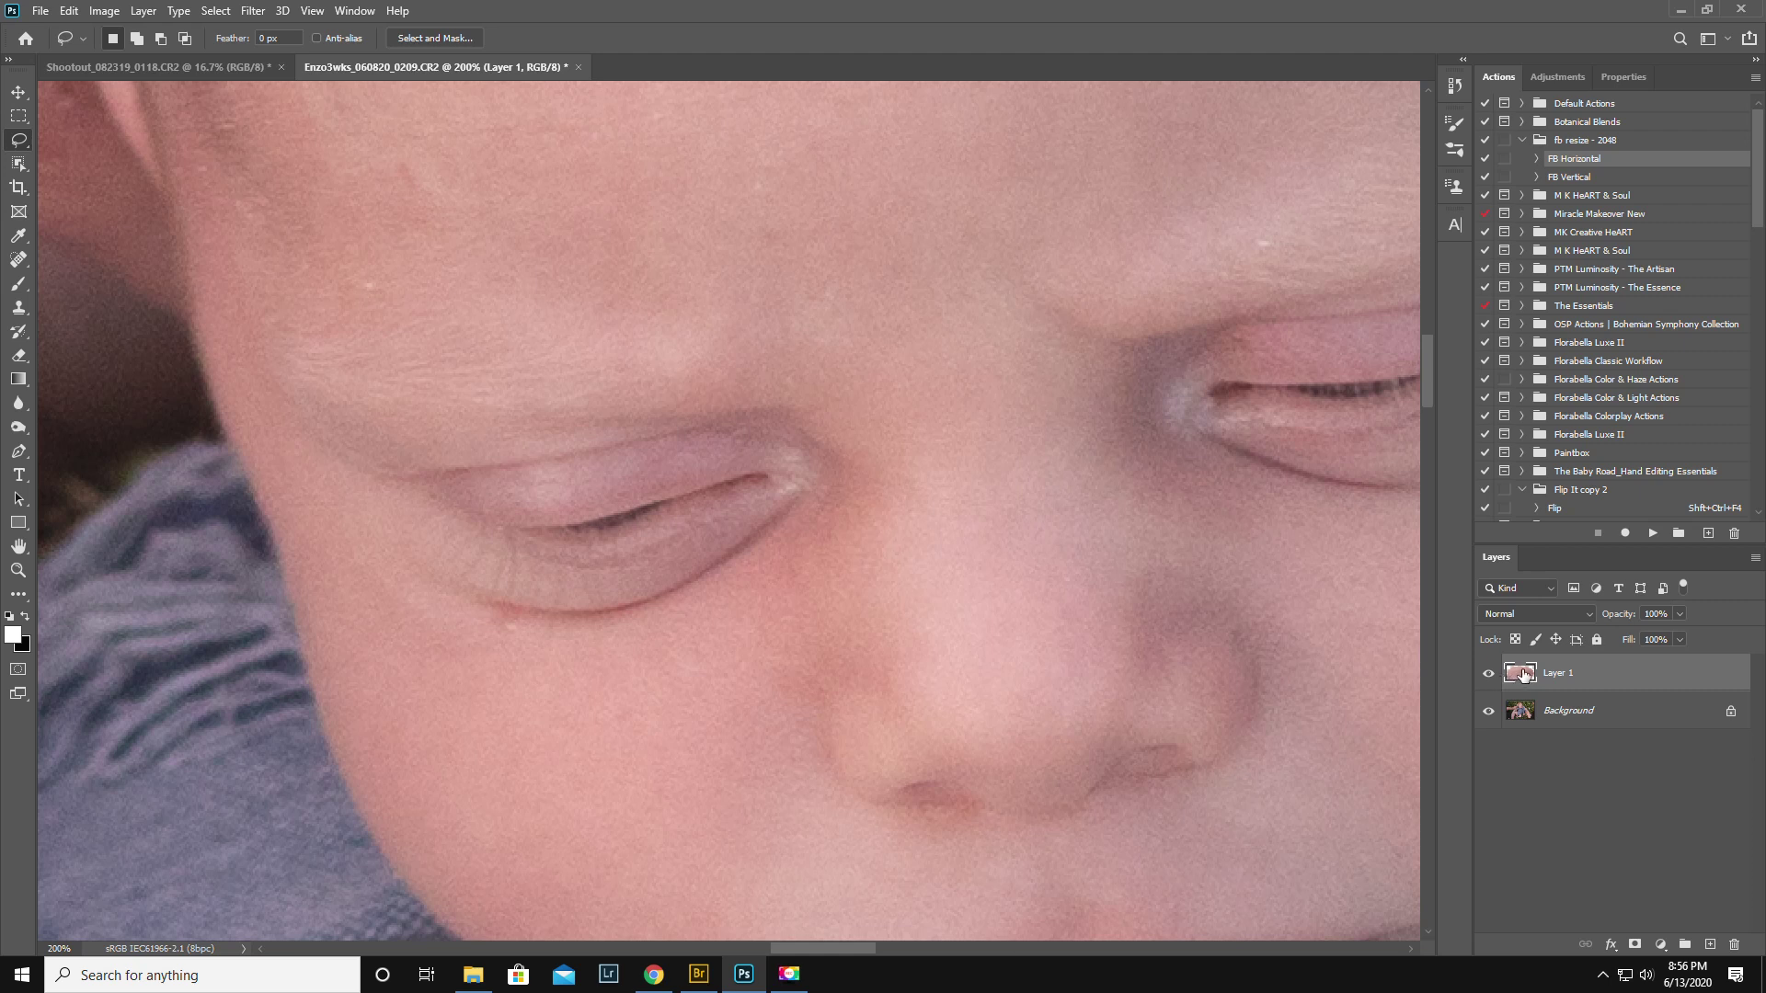
Use Edit > Transform > Warp to bend the copied left eyelid's lower edge over the eye, then commit
click(70, 12)
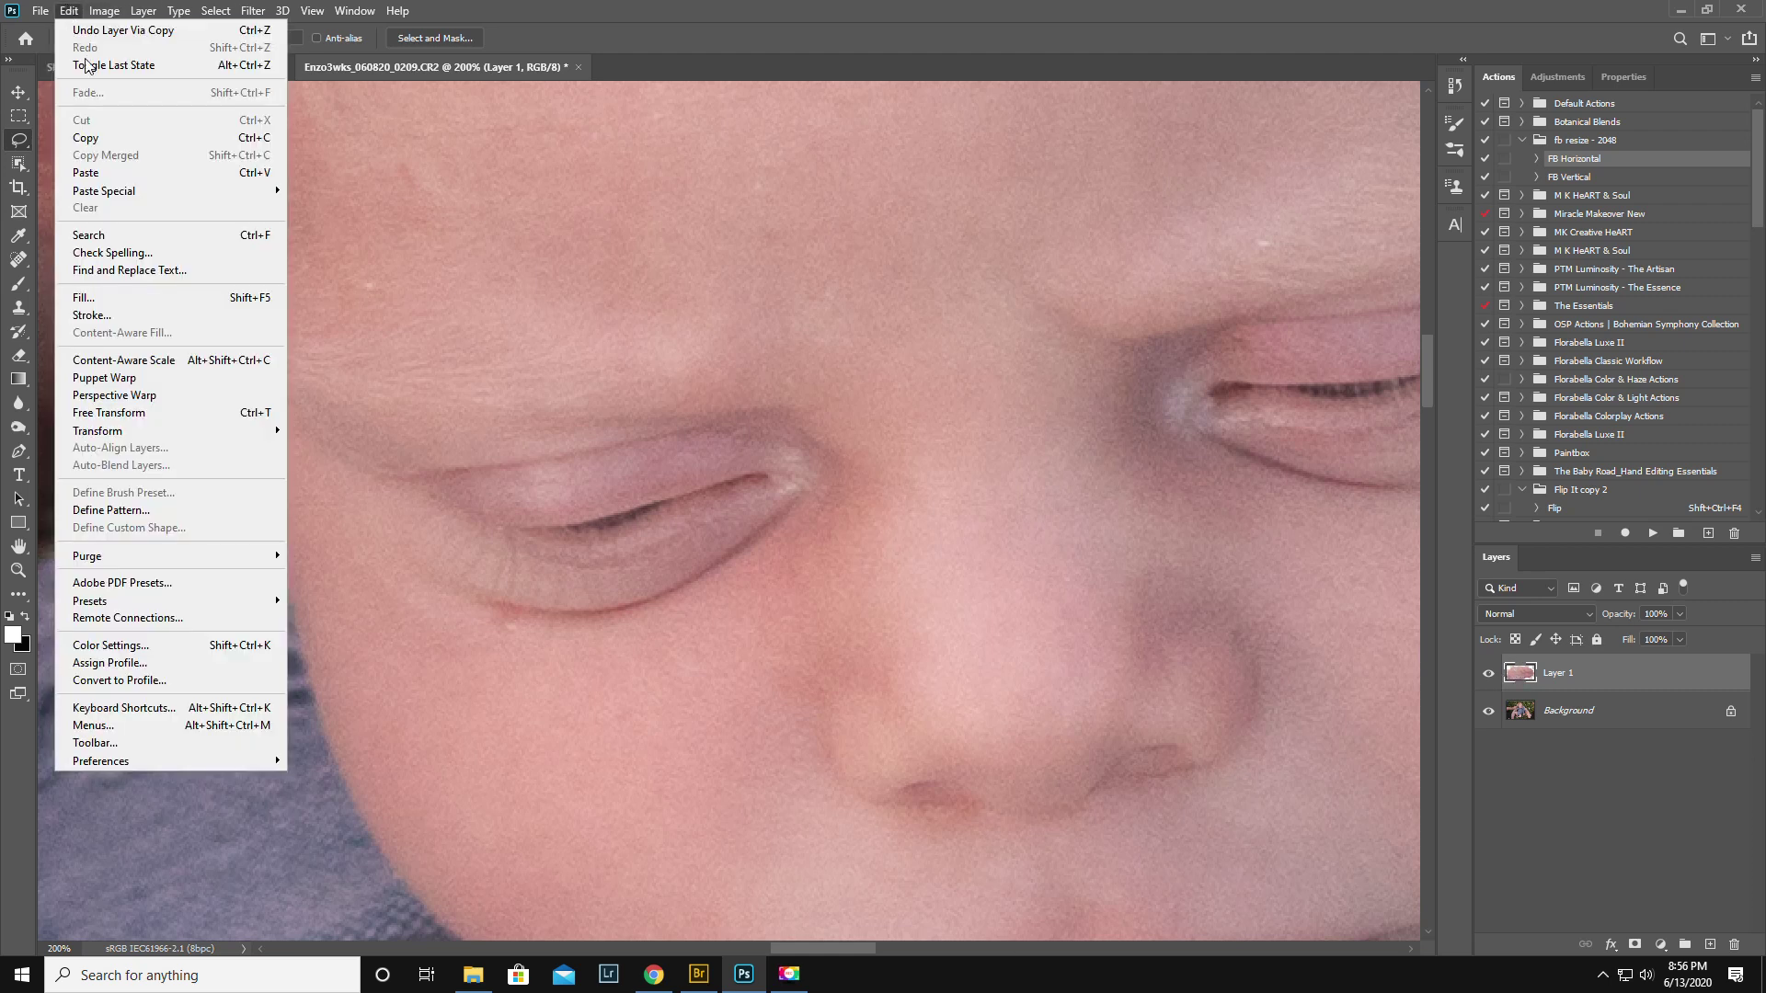
mouse_move(125, 434)
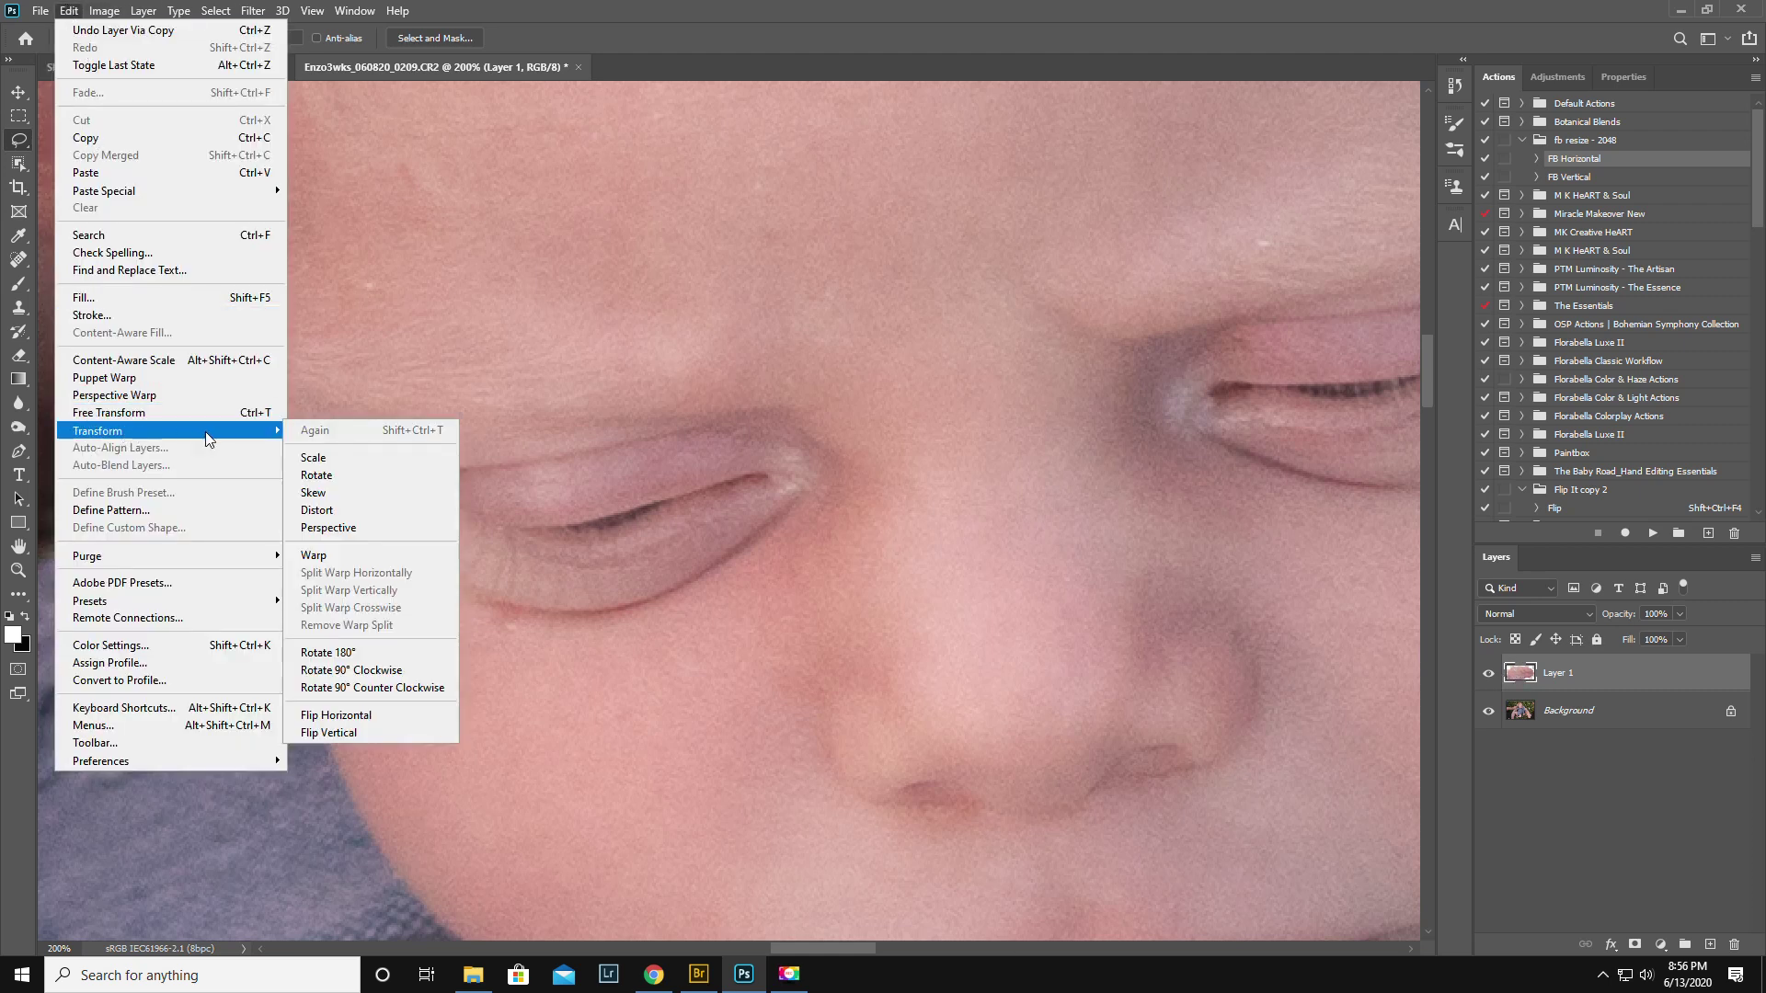
click(356, 554)
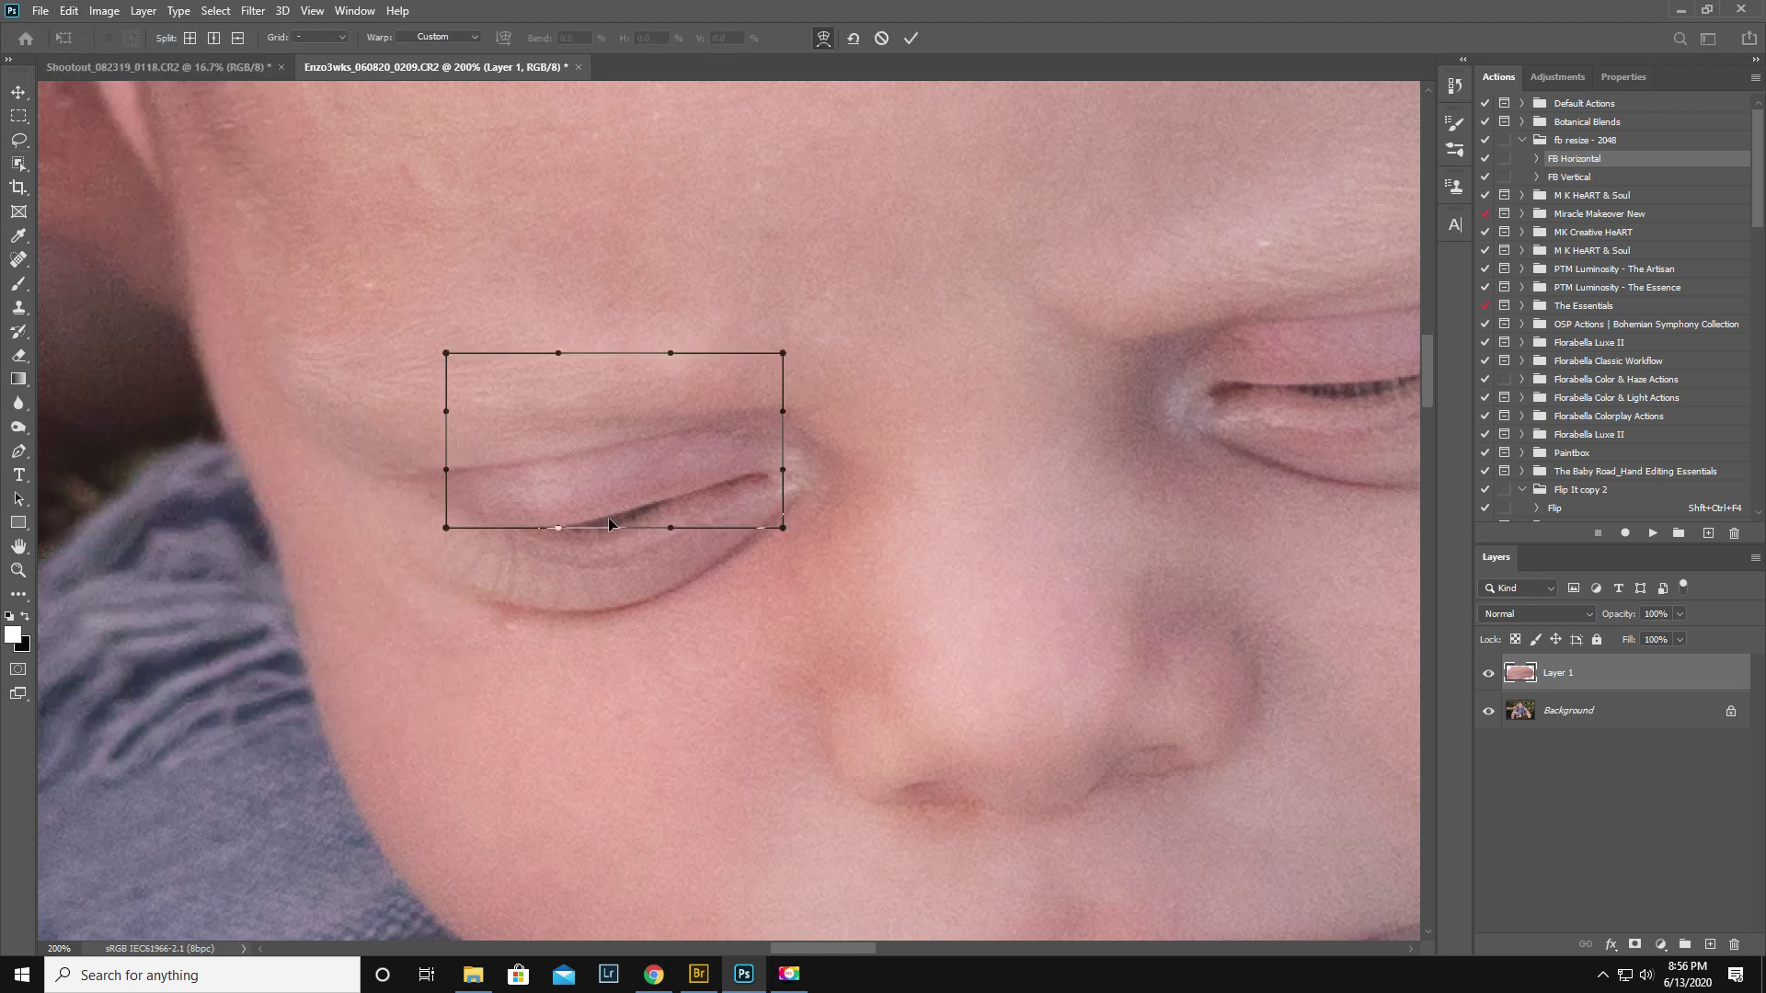
drag(609, 522, 614, 534)
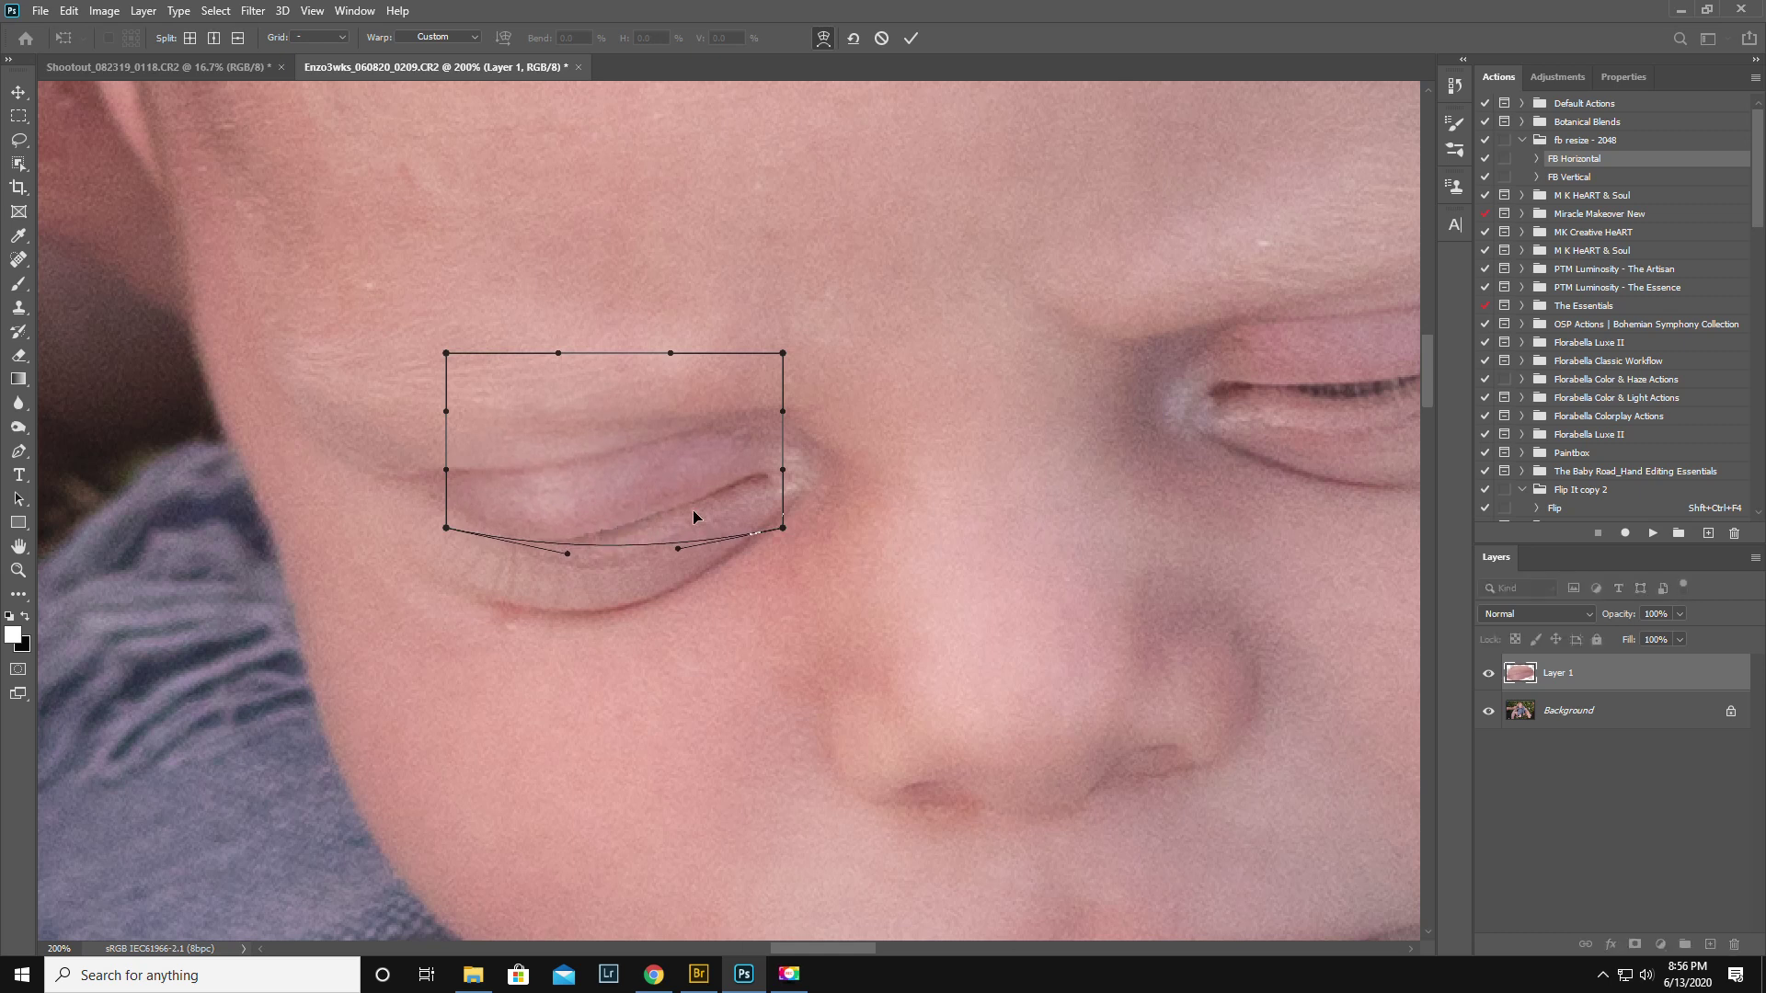
drag(696, 493, 691, 492)
mouse_move(478, 523)
mouse_down()
mouse_move(489, 494)
mouse_move(484, 515)
mouse_up()
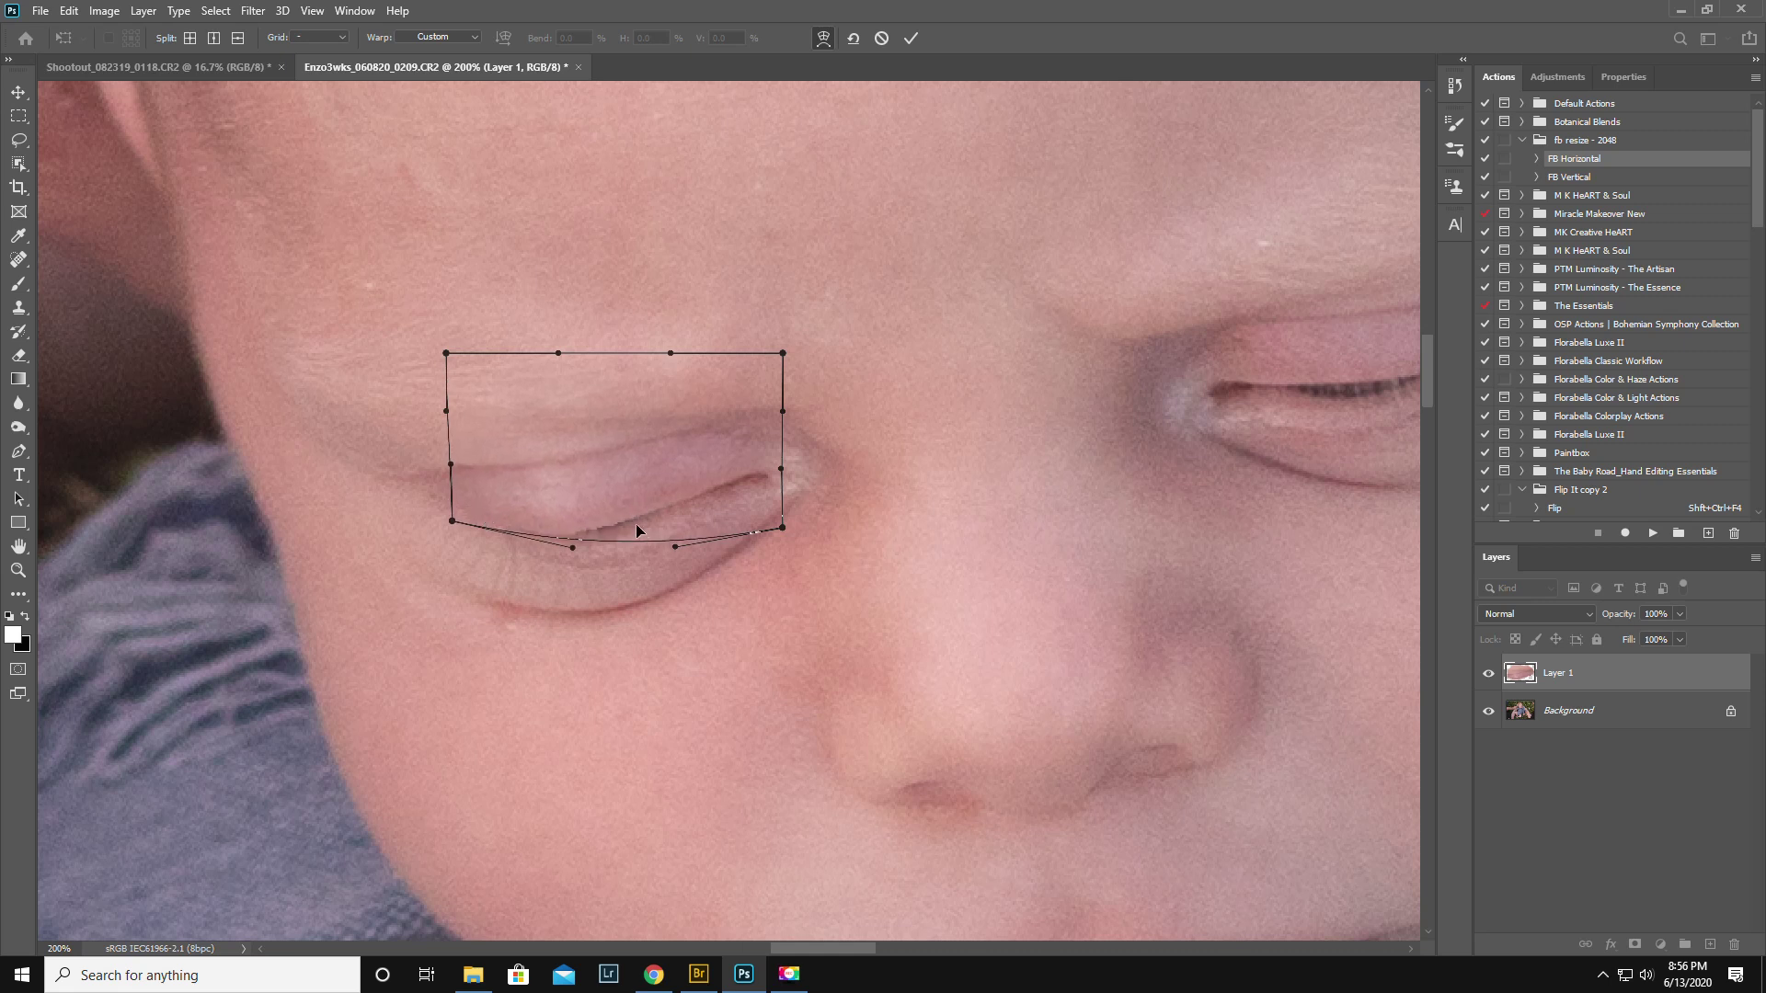
drag(637, 530, 614, 518)
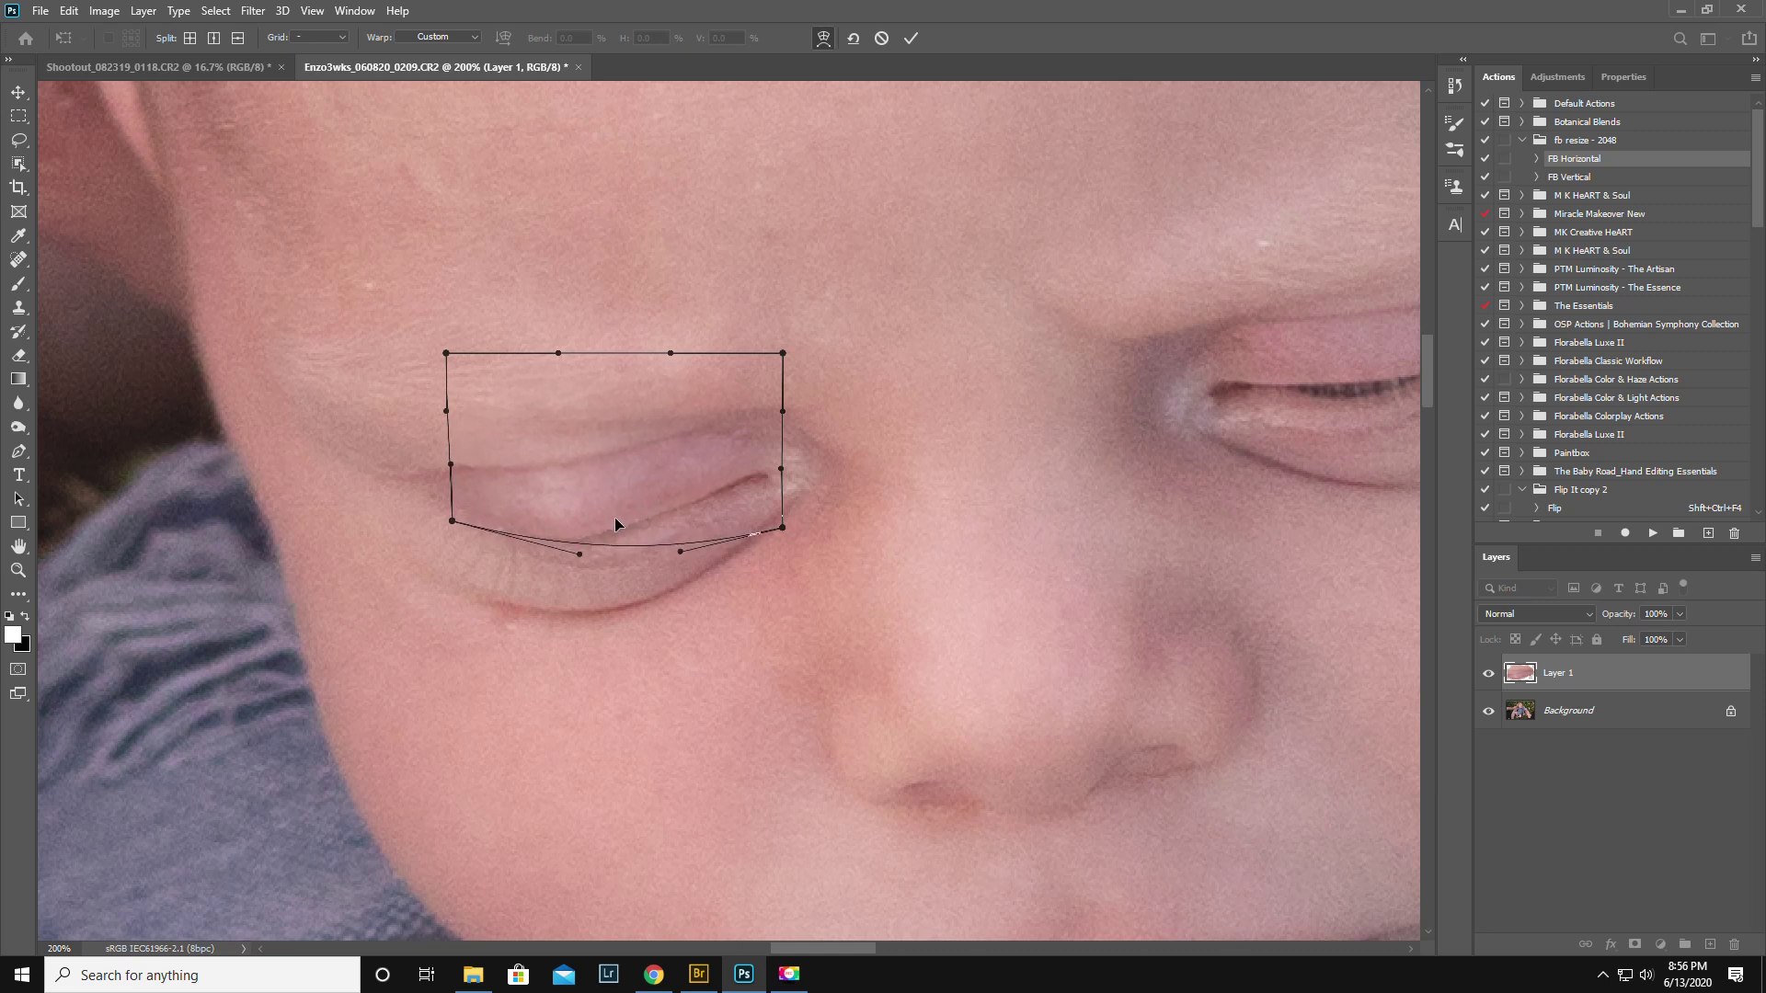
click(910, 39)
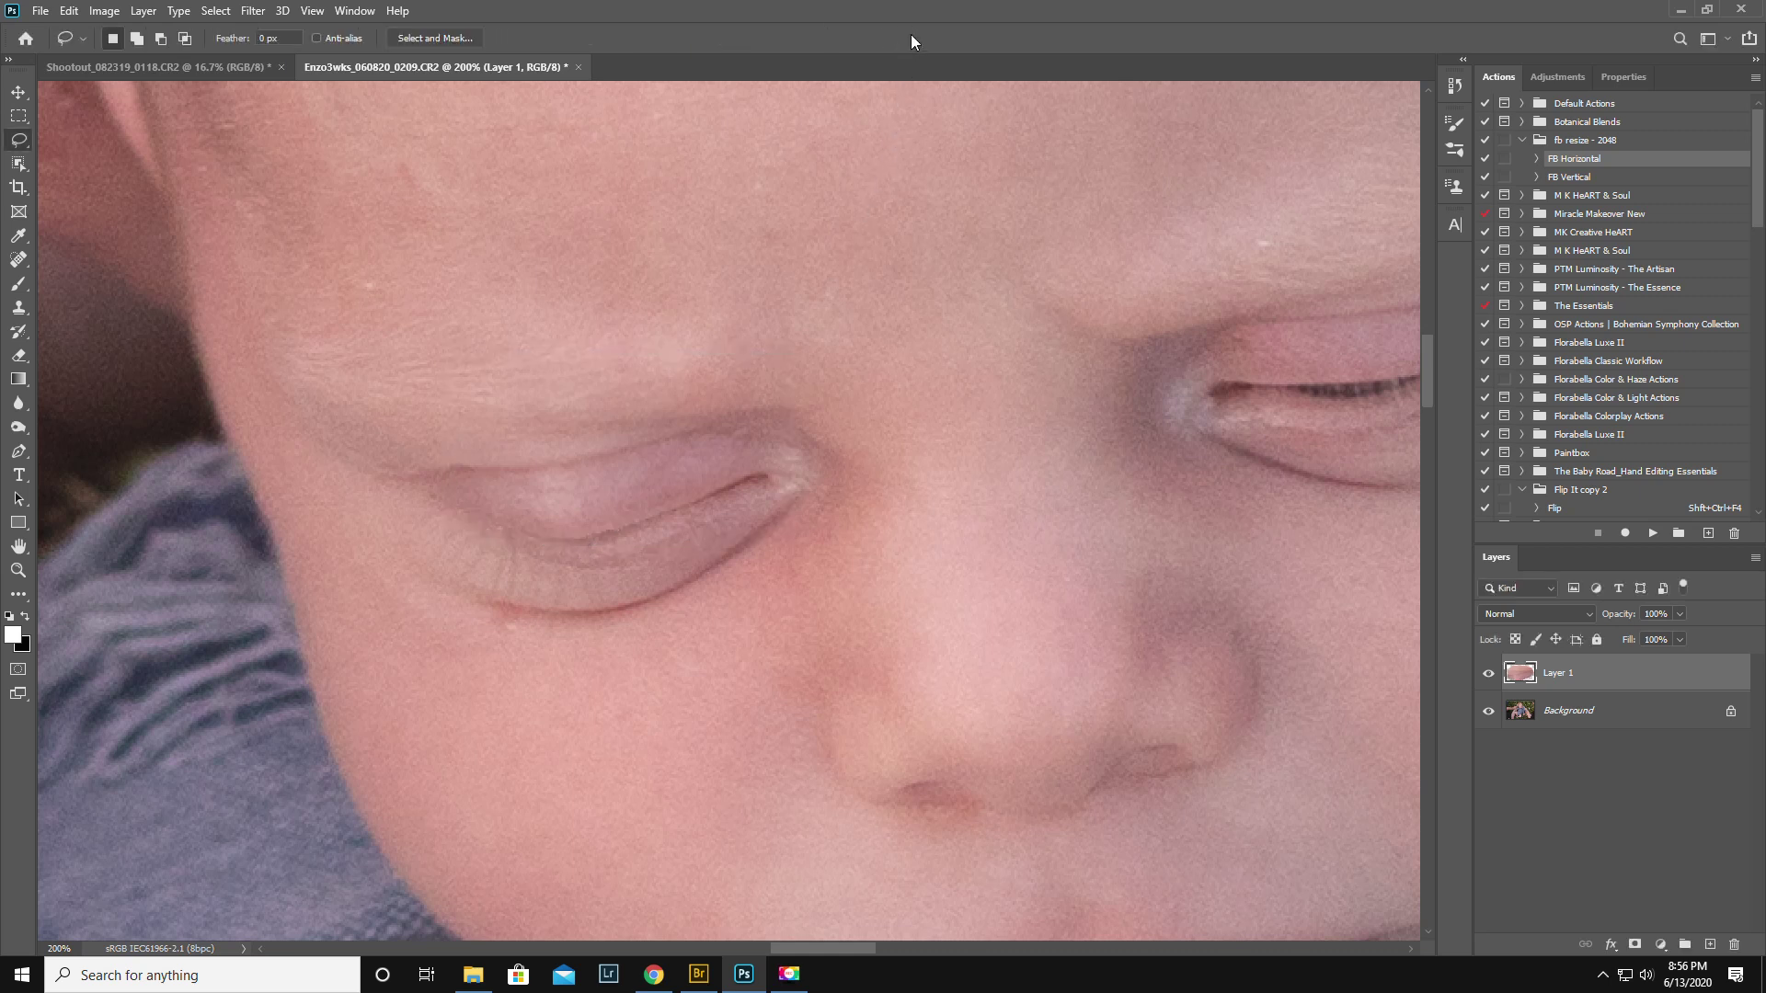
Give Layer 1 an inverted black mask and paint the warped lid back in with a 20 px brush
click(1636, 945)
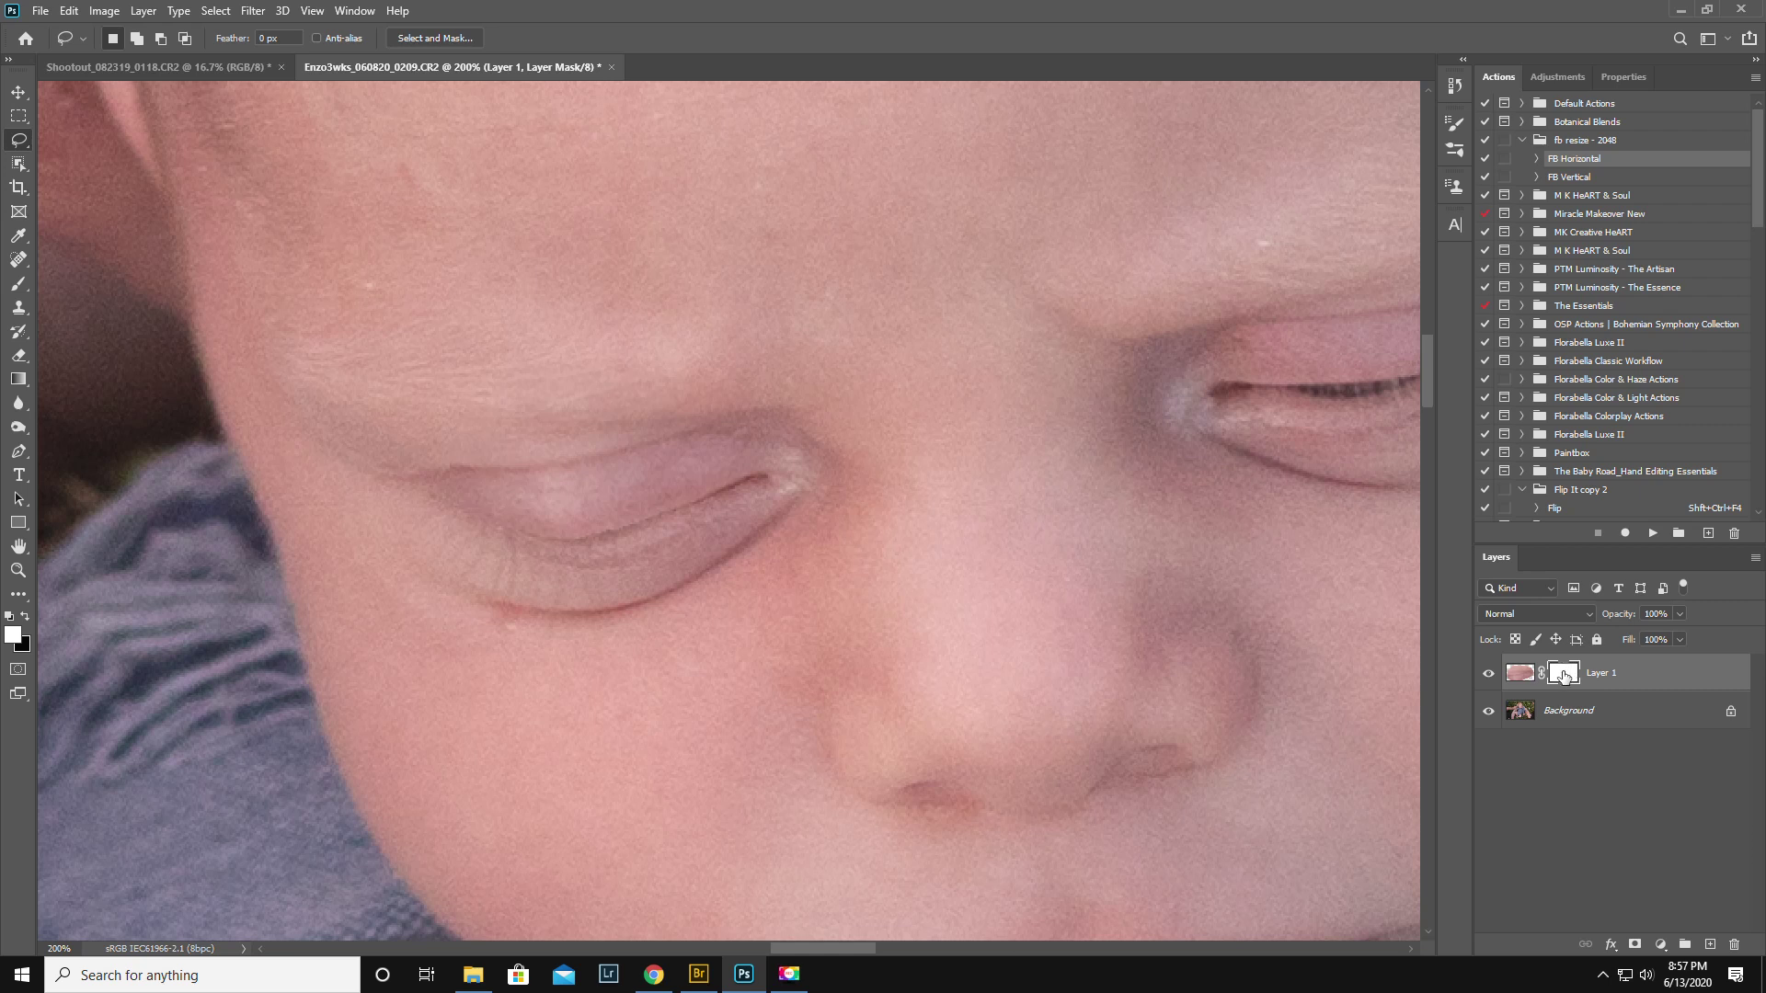
key(ctrl+i)
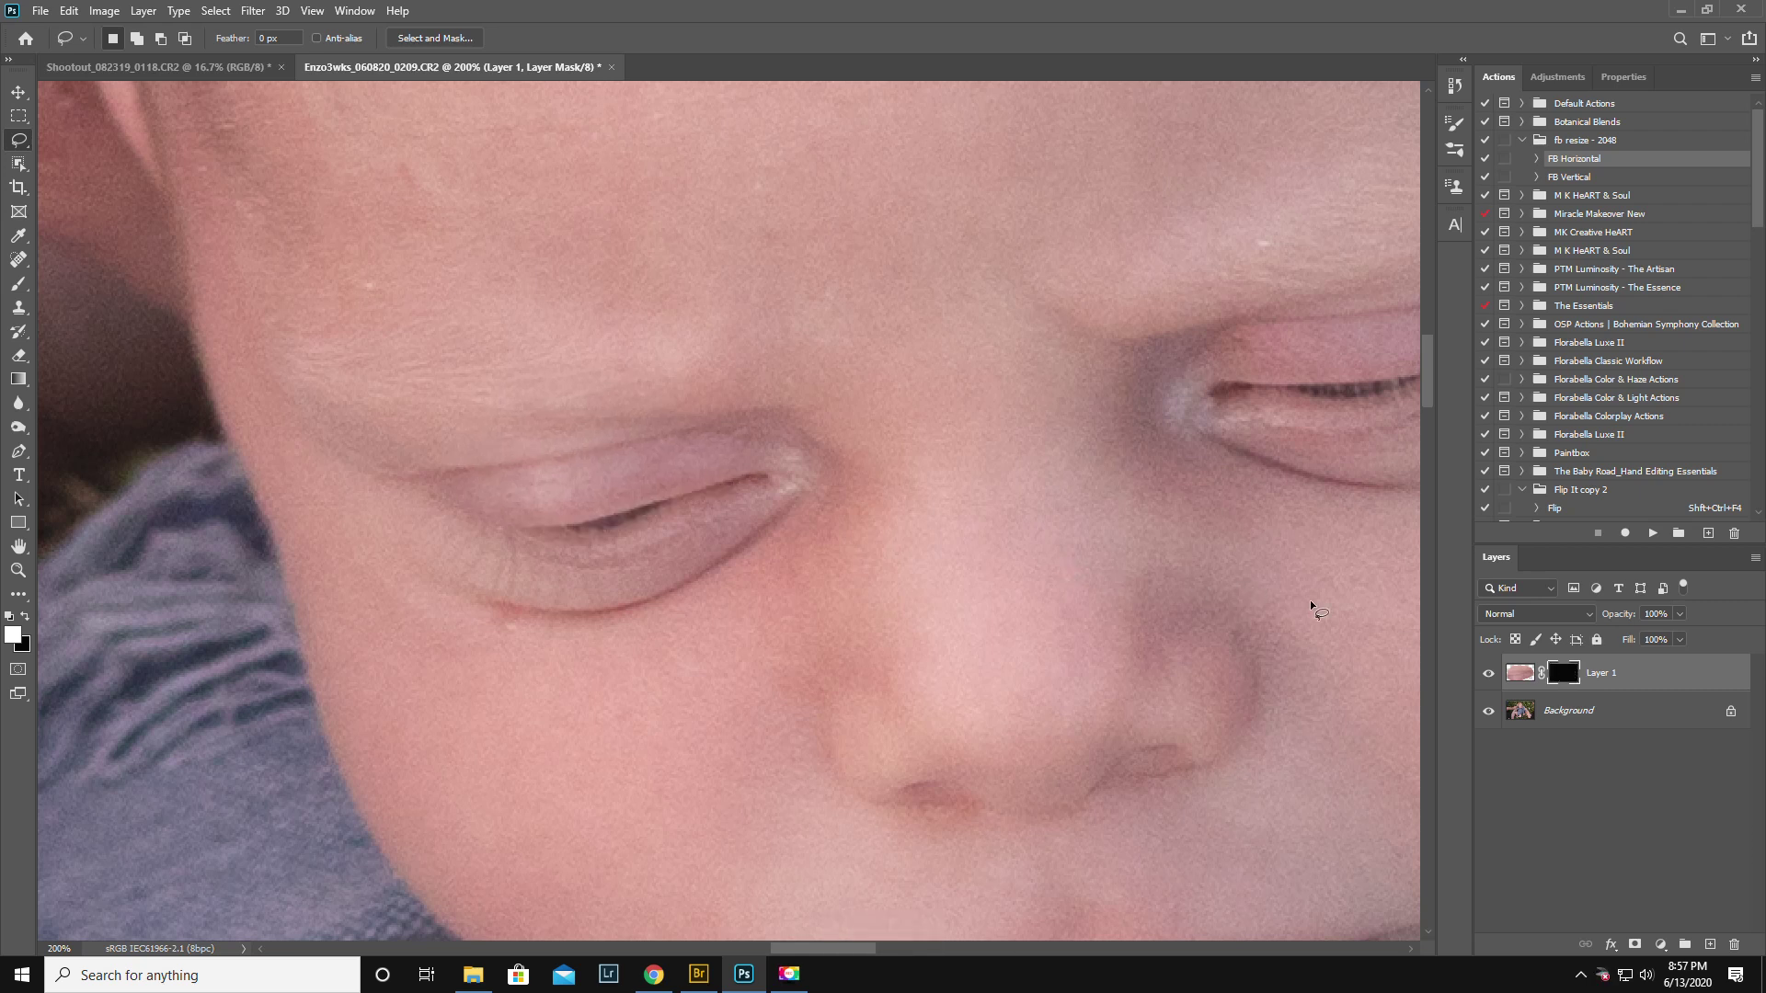
click(18, 284)
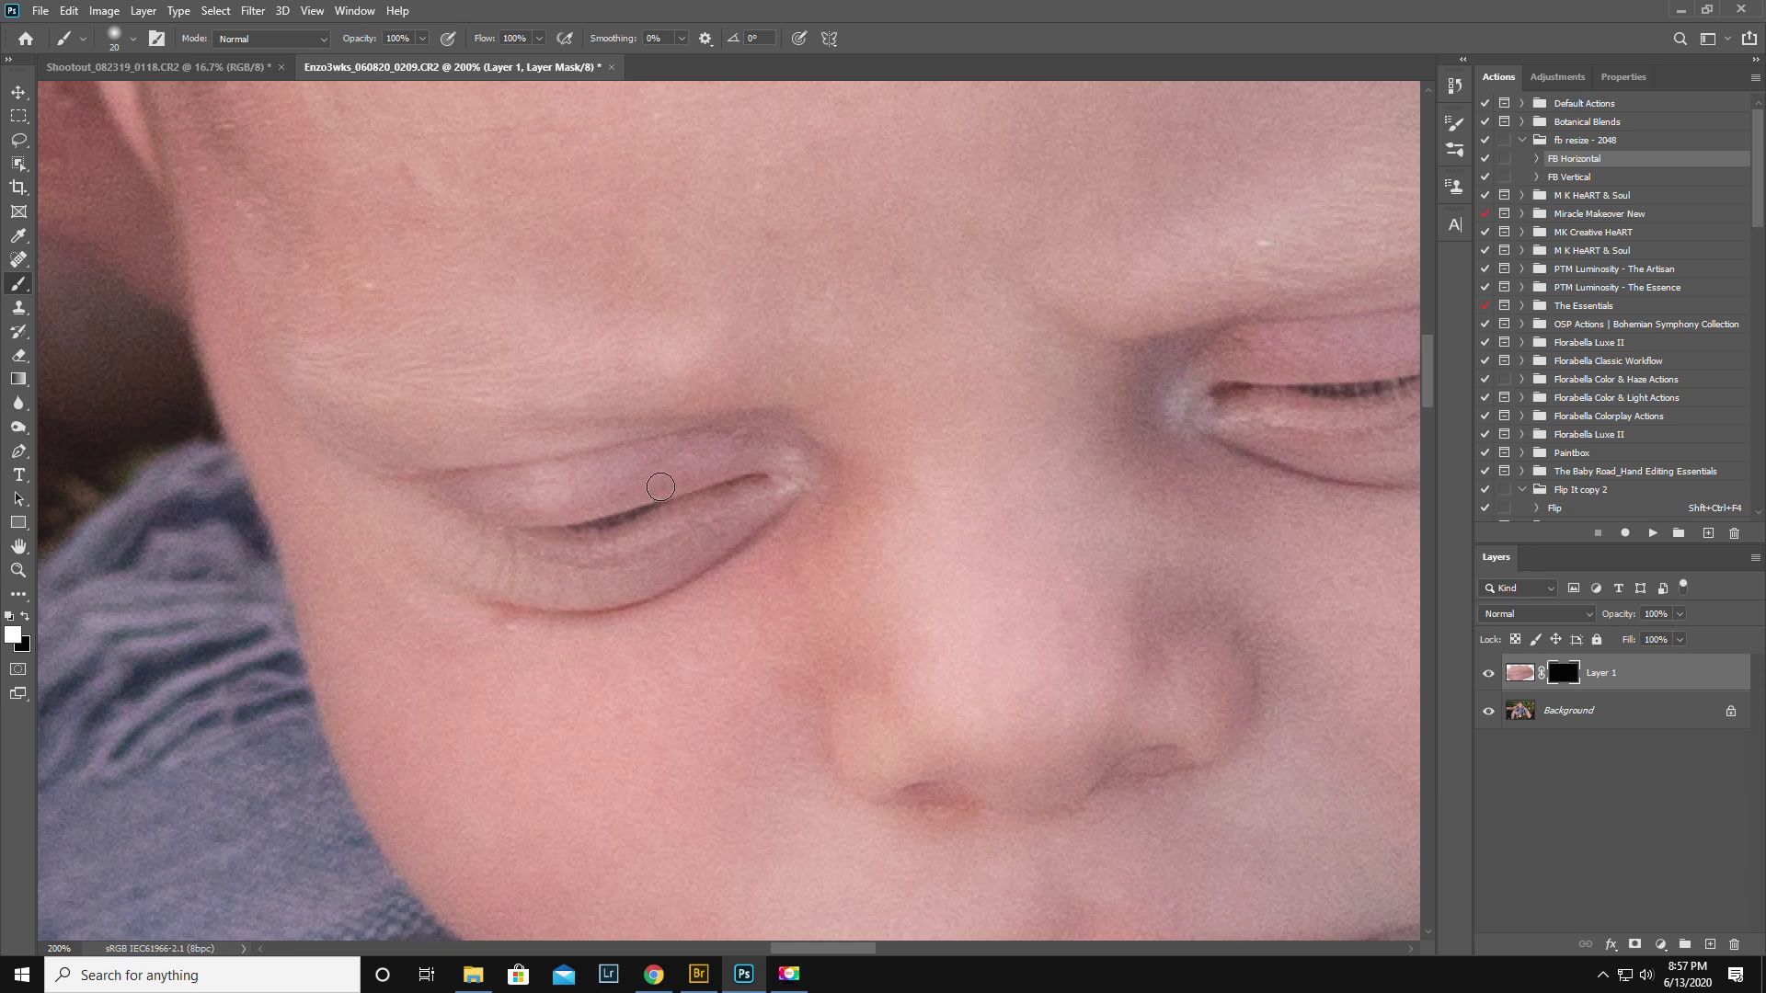
key(bracketleft)
key(bracketleft)
key(bracketright)
key(bracketright)
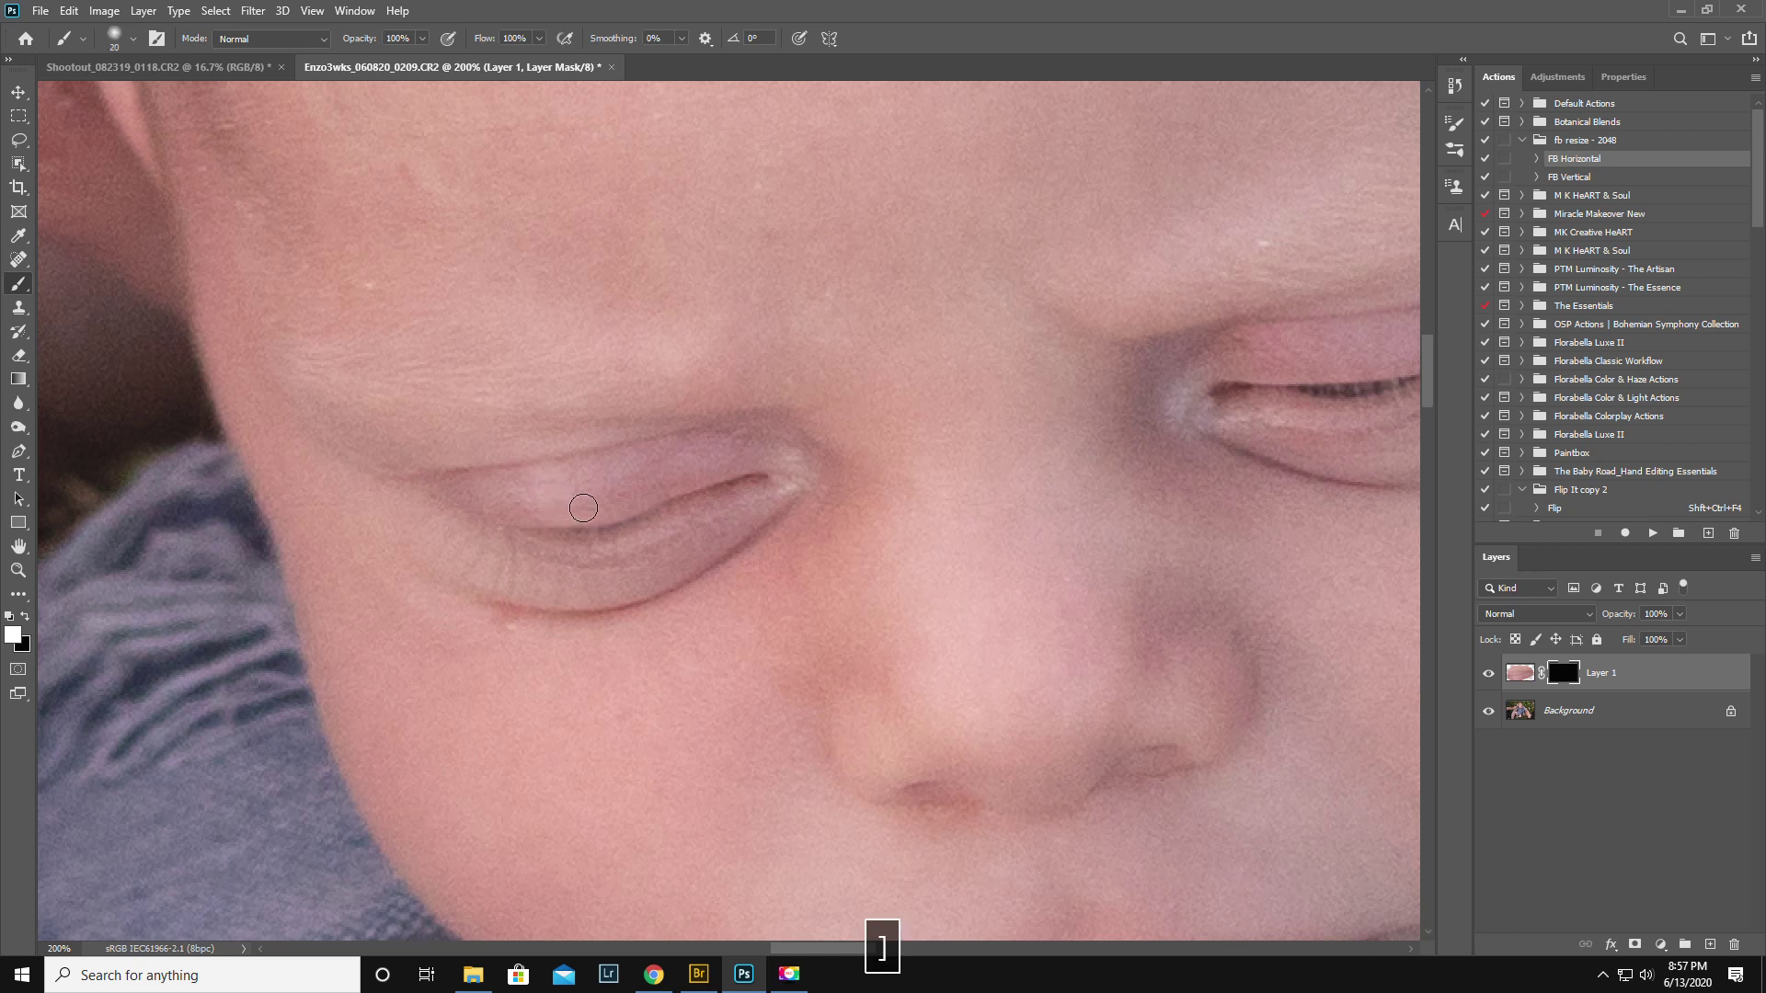
key(bracketright)
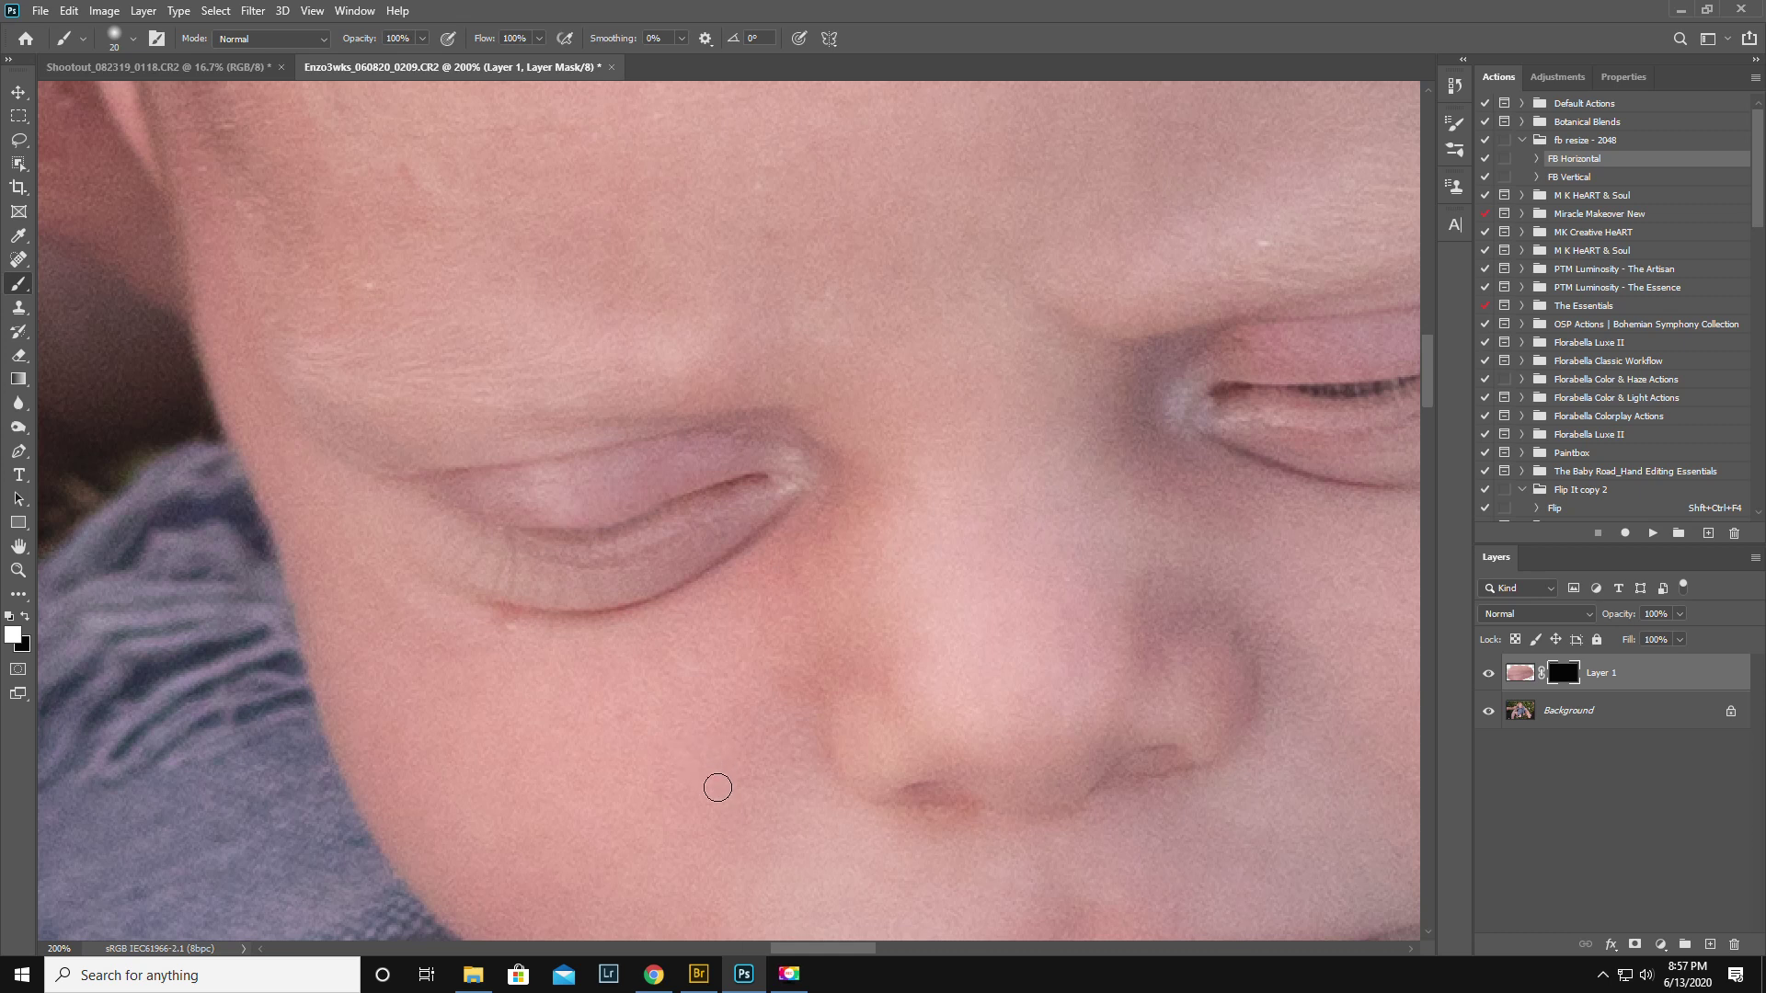
drag(852, 951, 876, 950)
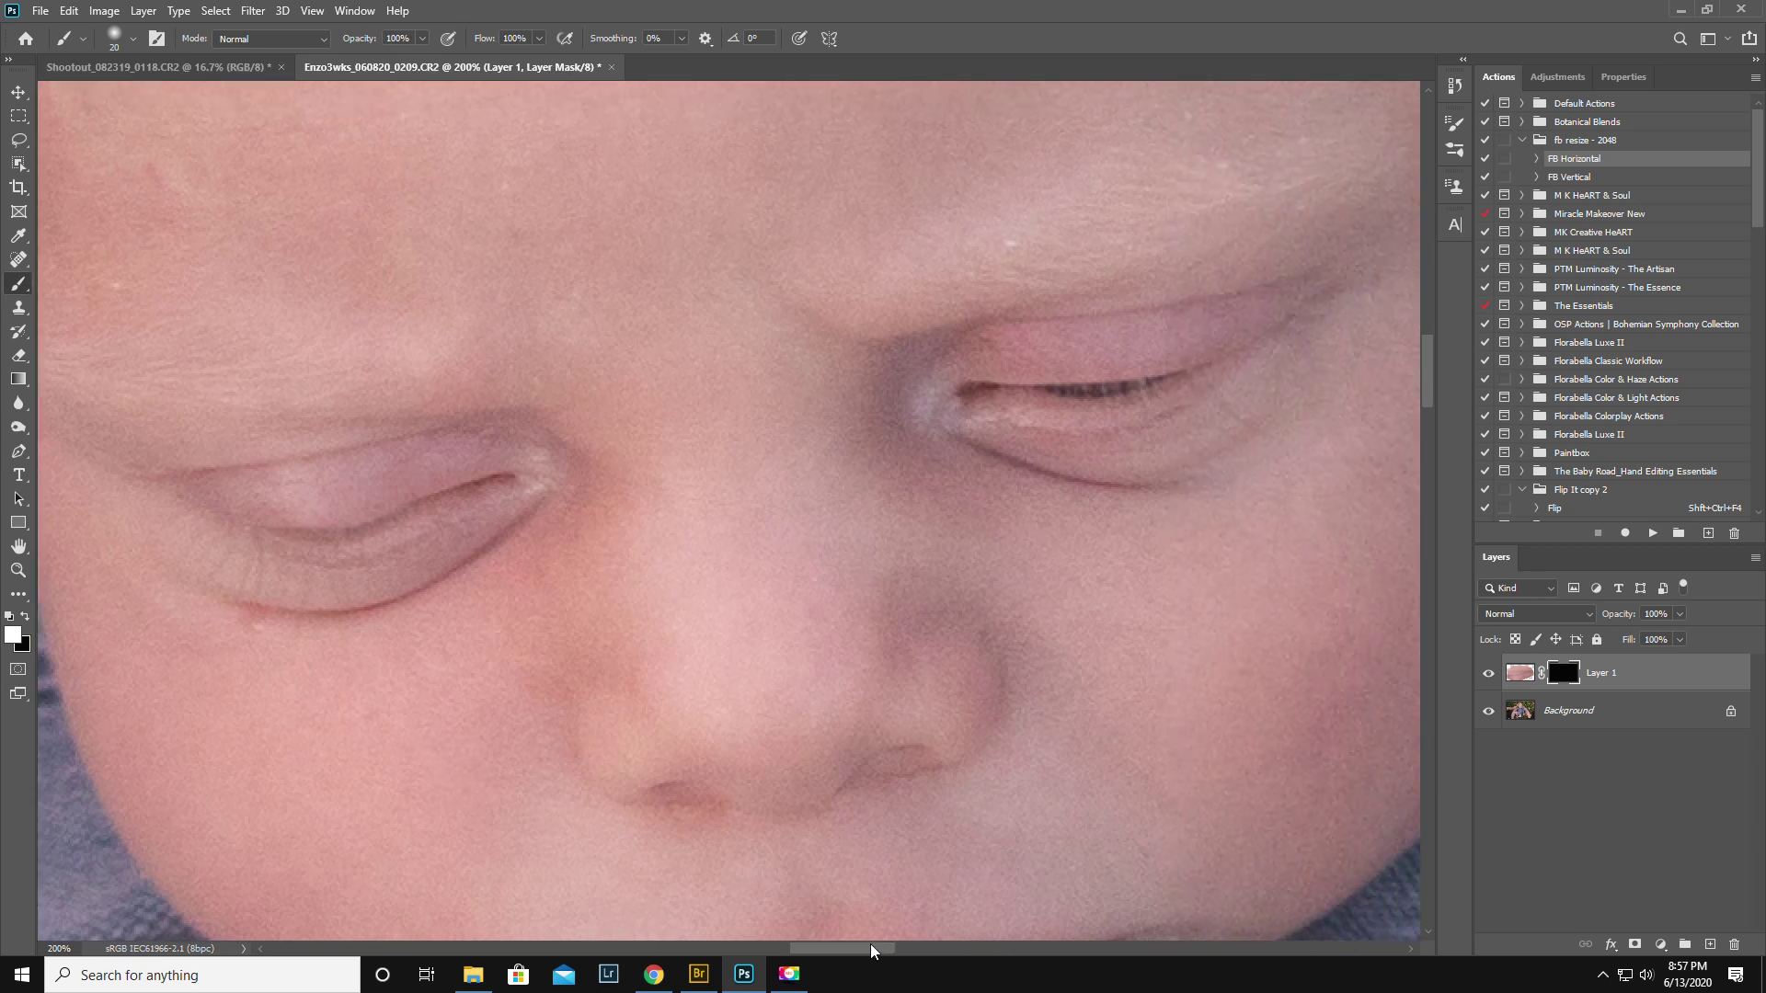
Flatten the image into a single Background layer
click(1755, 558)
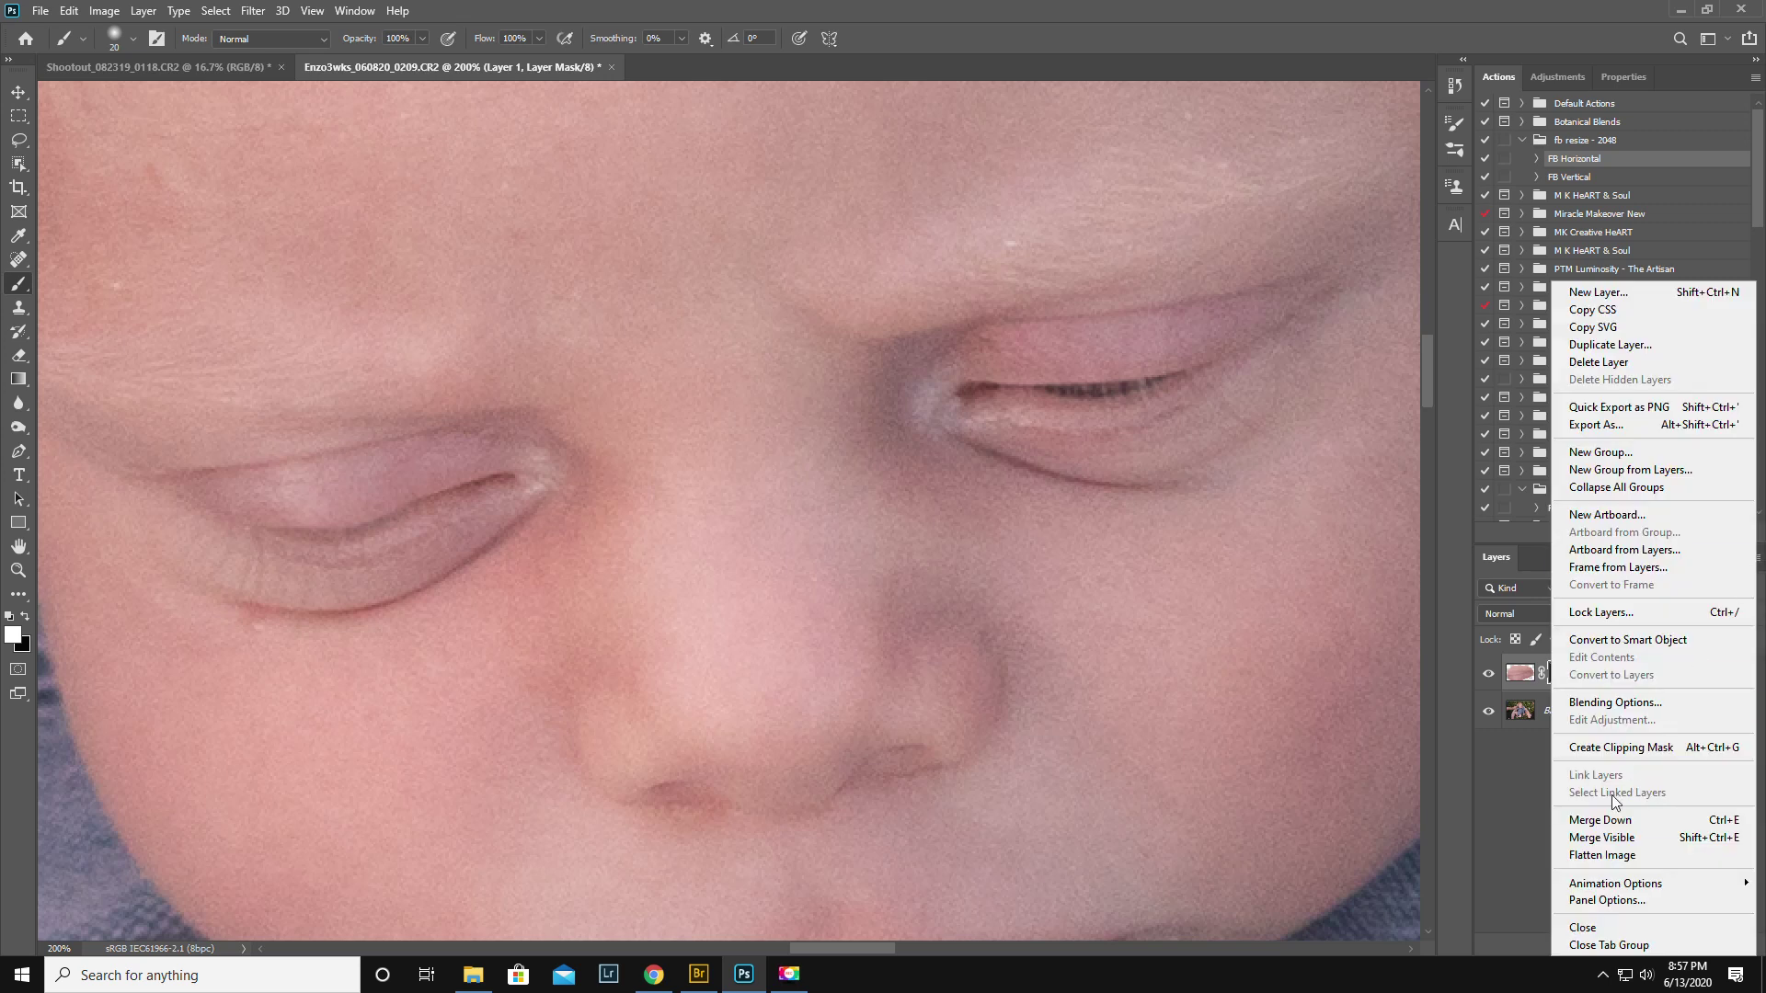
click(1596, 856)
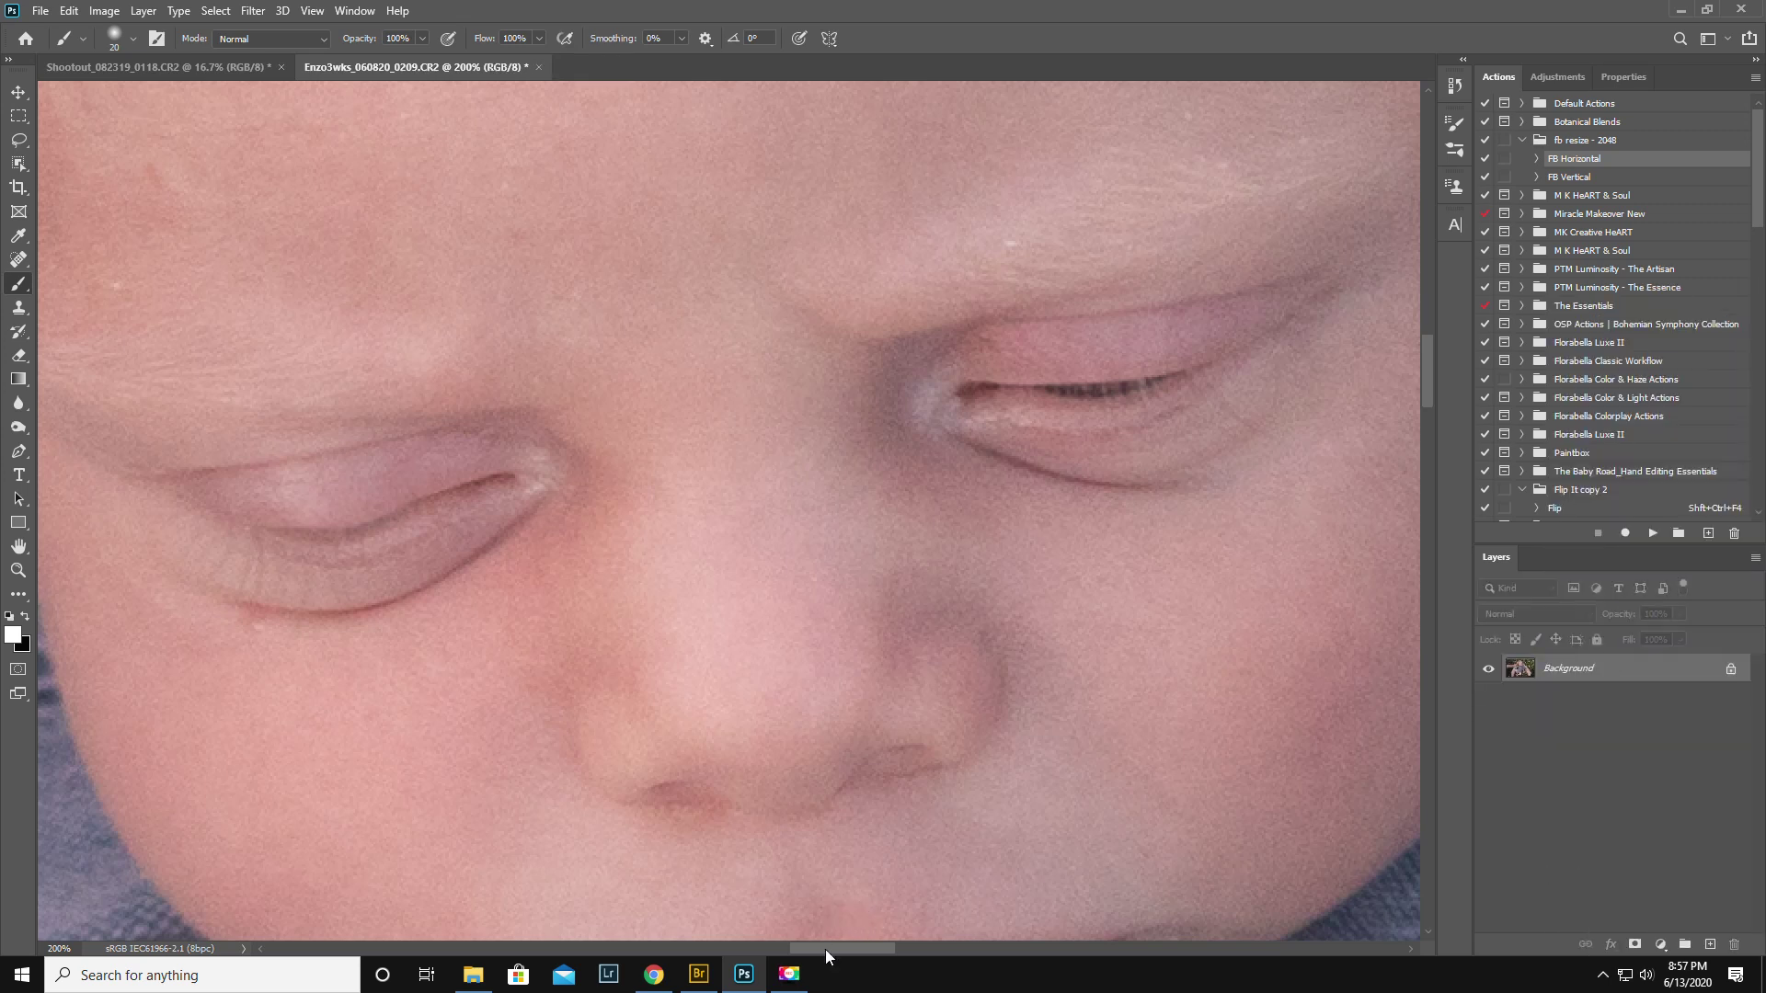
drag(830, 951, 854, 951)
Lasso the right upper eyelid and copy it onto a new Layer 1
scroll(900, 667, up, 3)
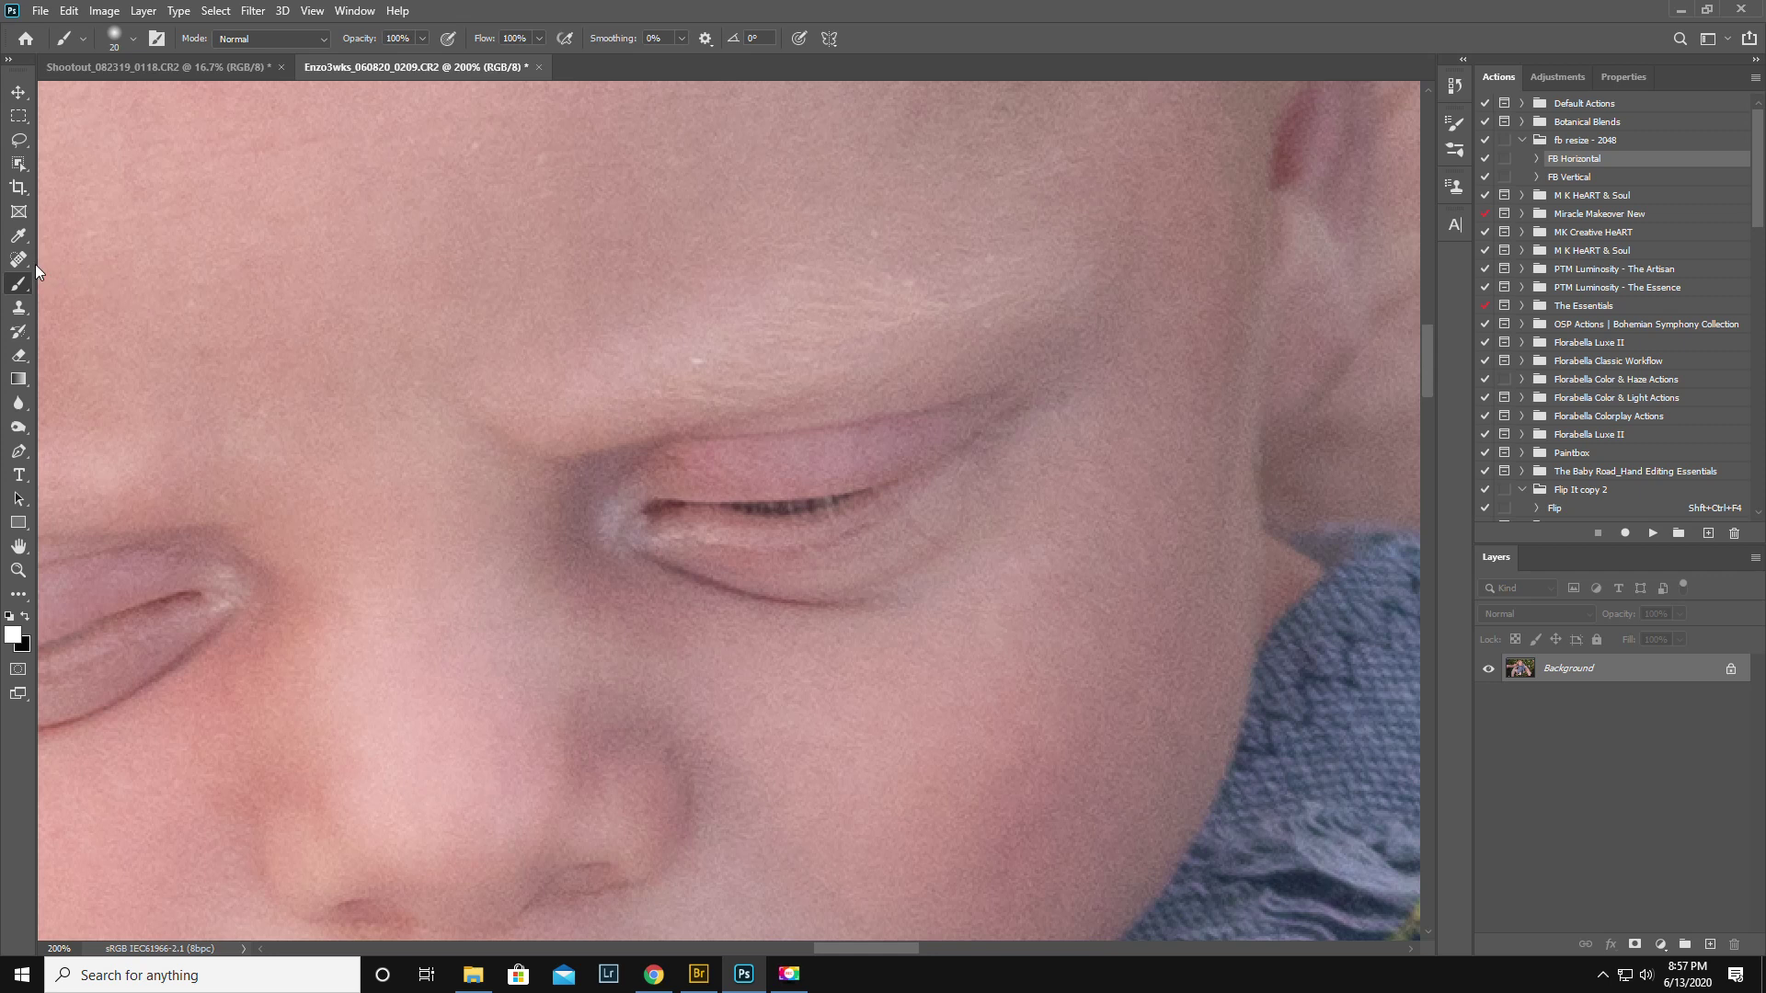
click(19, 140)
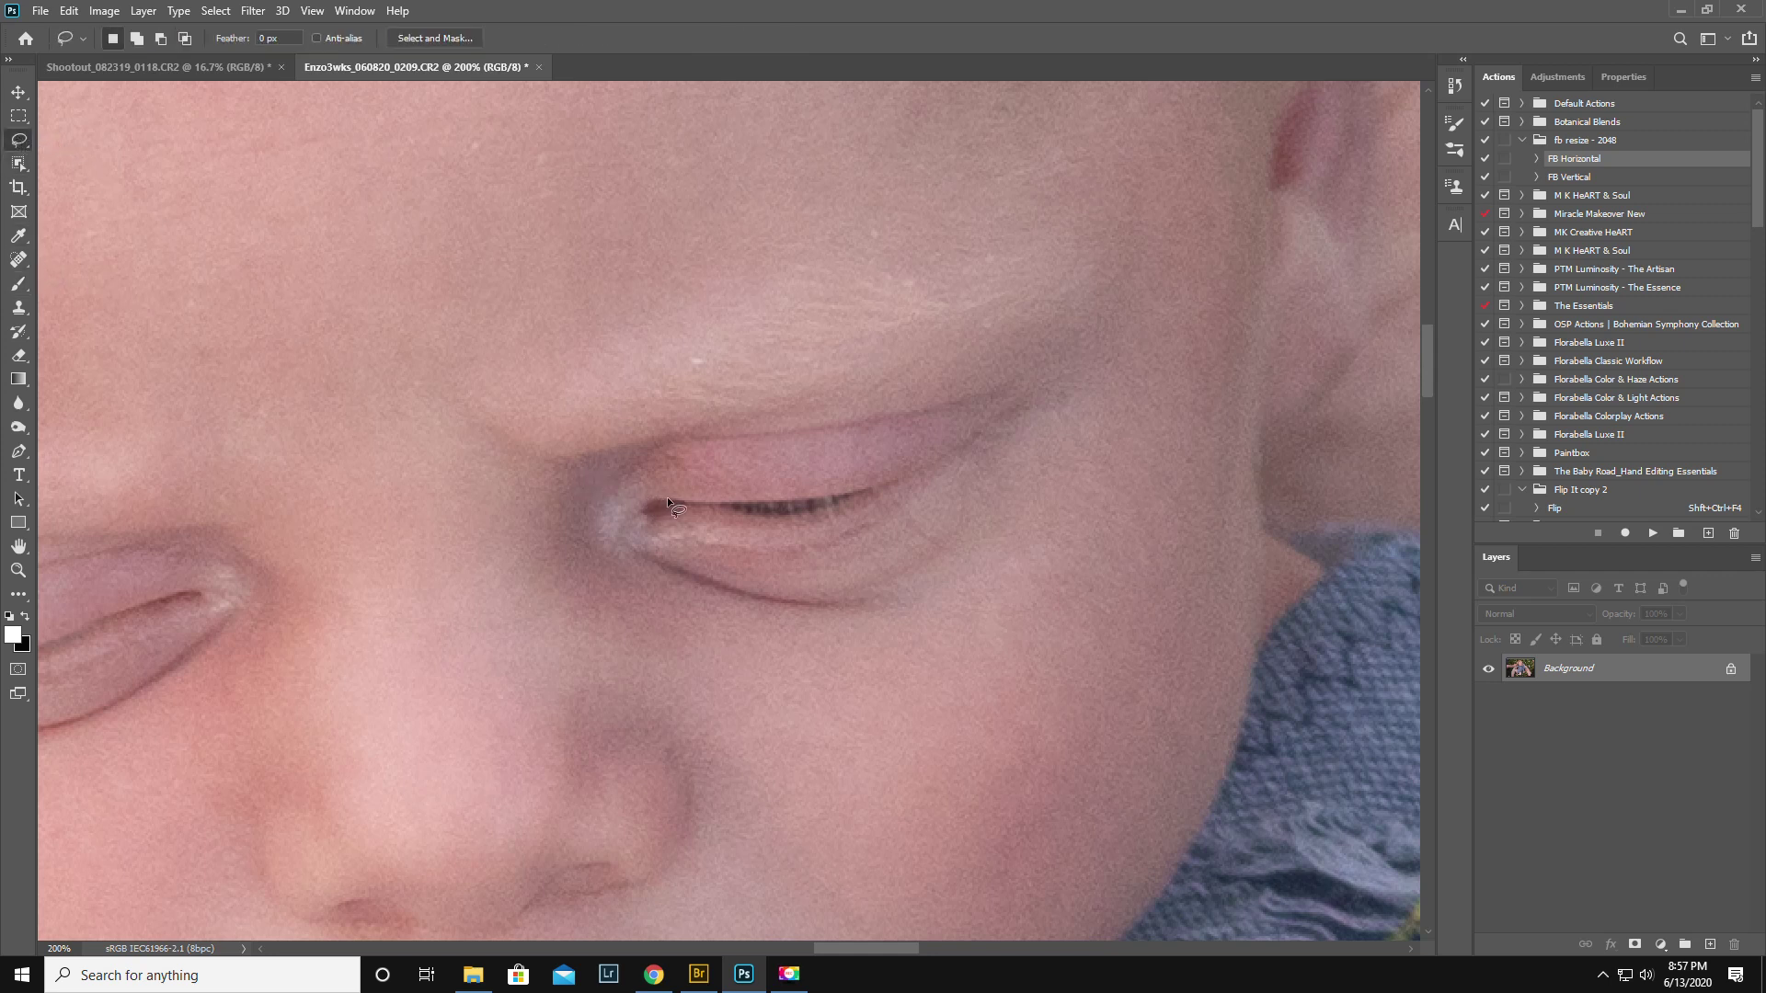
drag(675, 499, 716, 502)
mouse_move(825, 497)
mouse_down()
mouse_move(931, 474)
mouse_move(1003, 424)
mouse_move(962, 334)
mouse_move(722, 357)
mouse_move(654, 439)
mouse_move(662, 499)
mouse_up()
key(ctrl+j)
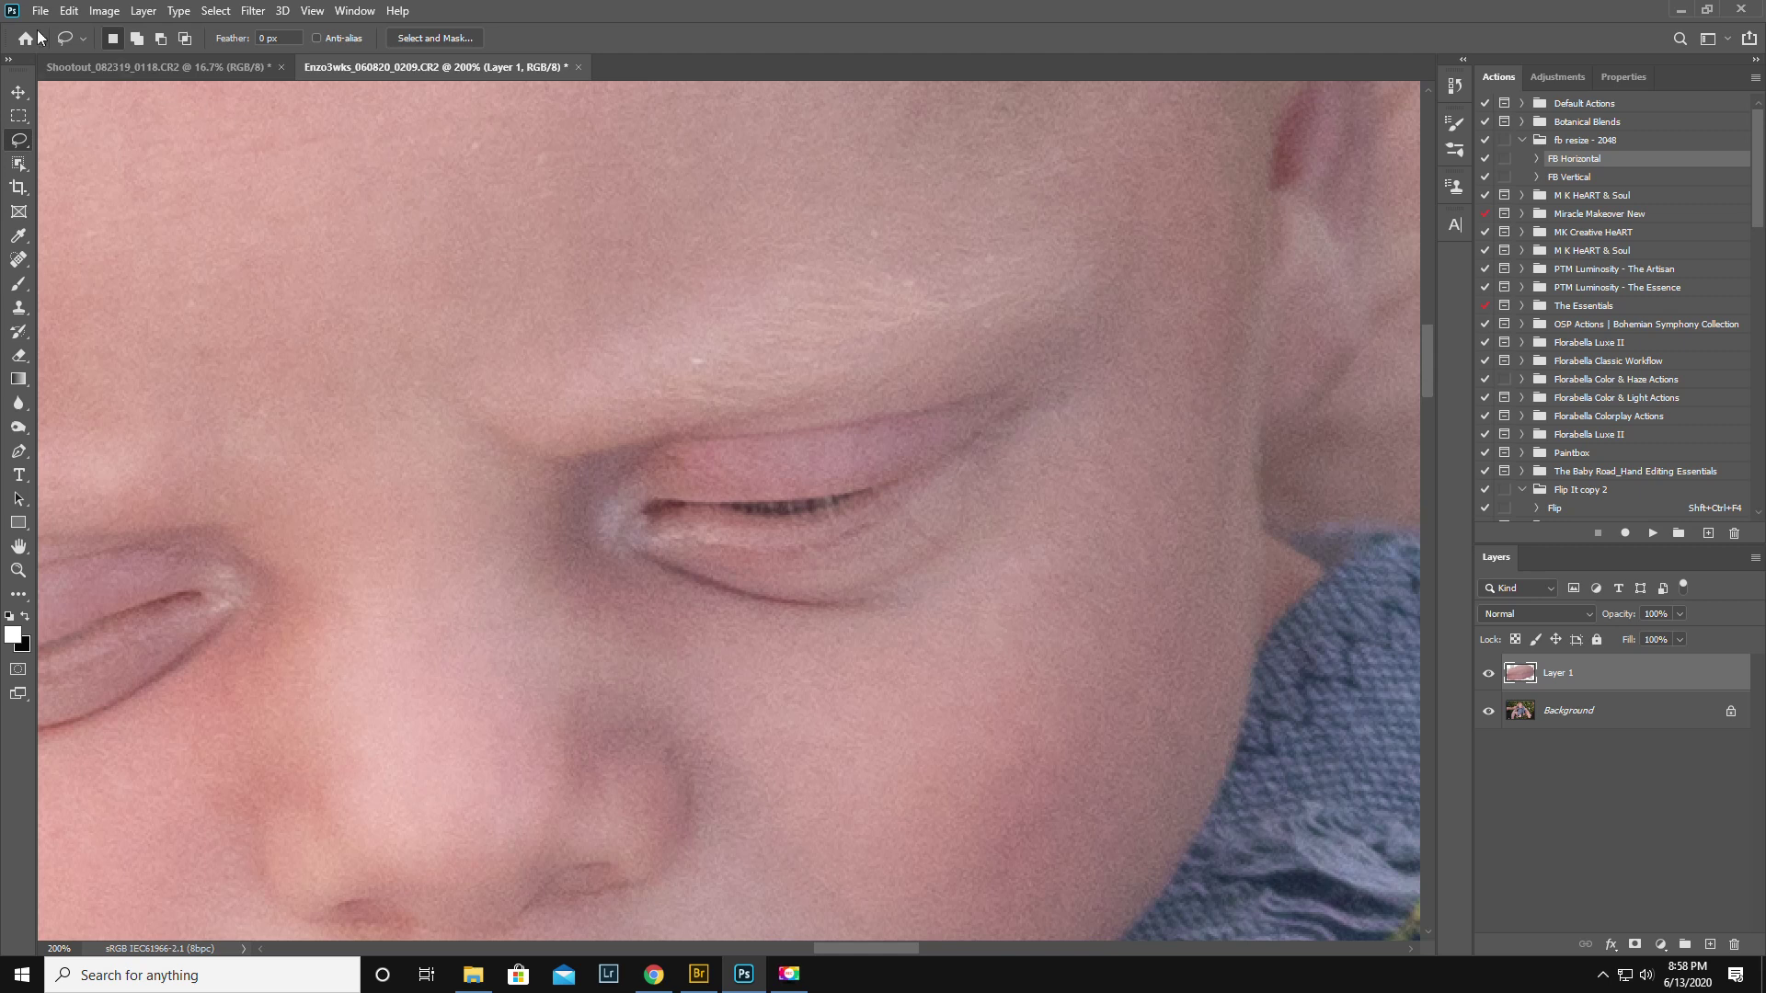
Warp the copied right eyelid, pulling its lower edge down over the eye, and commit
click(69, 11)
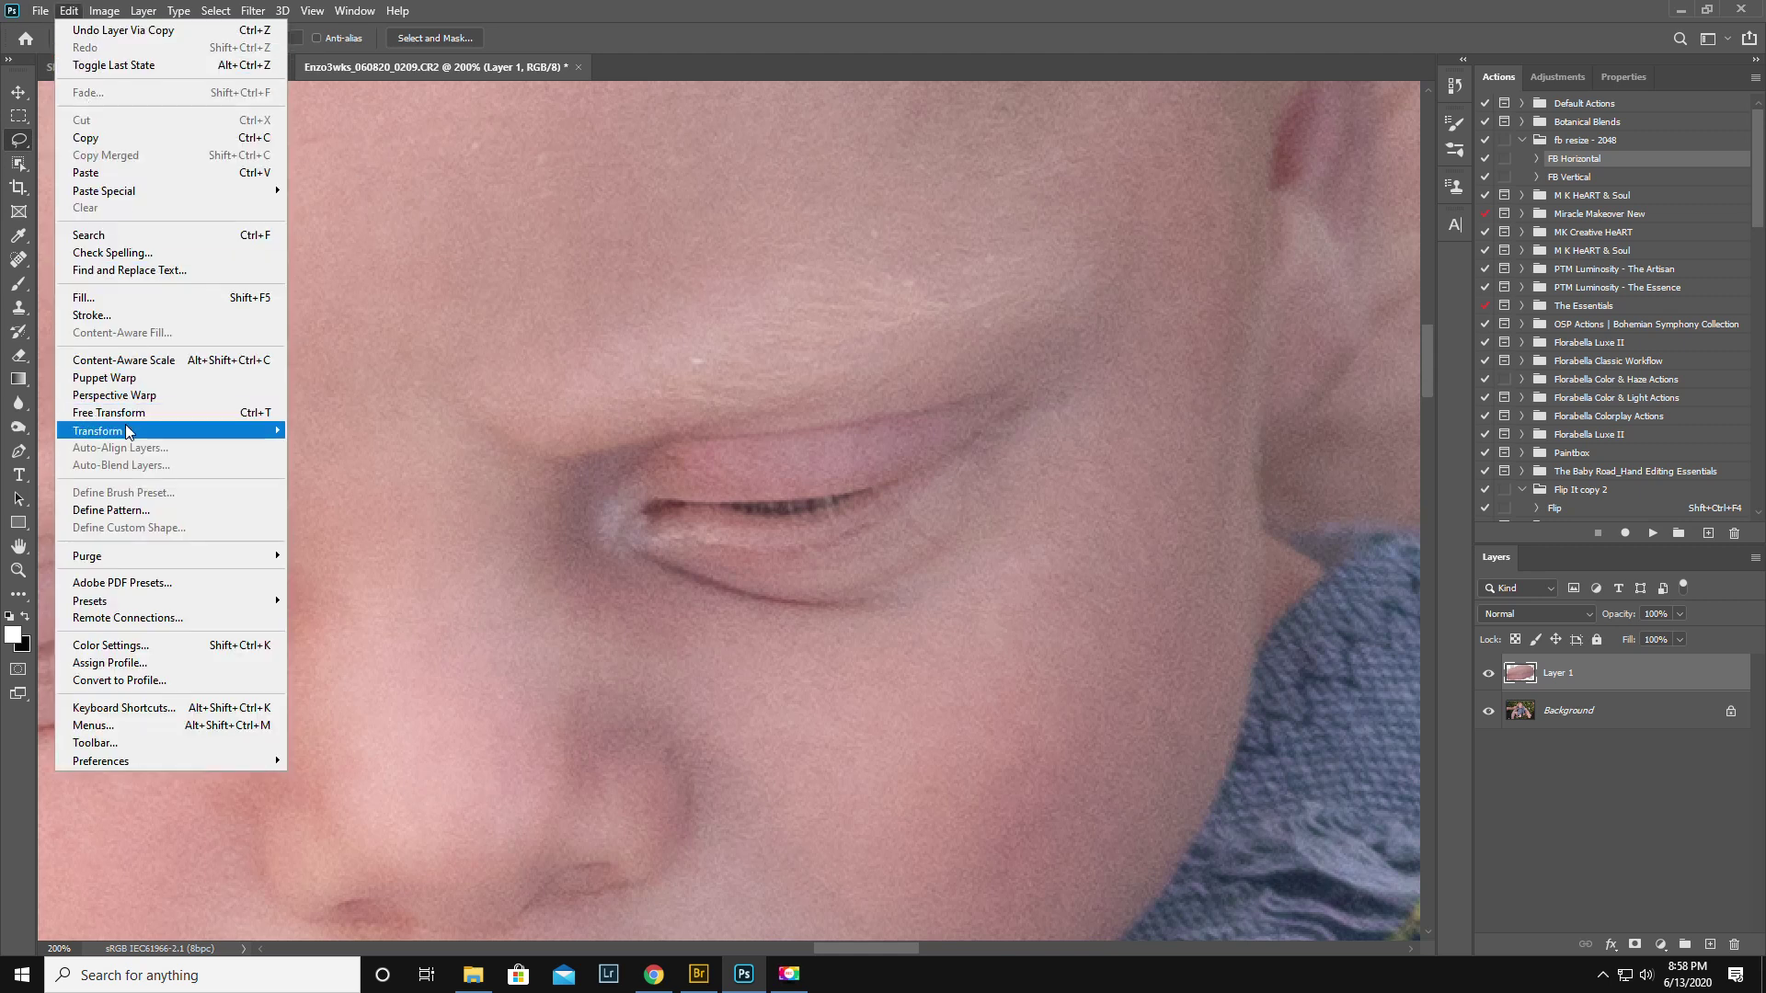
mouse_move(130, 432)
click(355, 555)
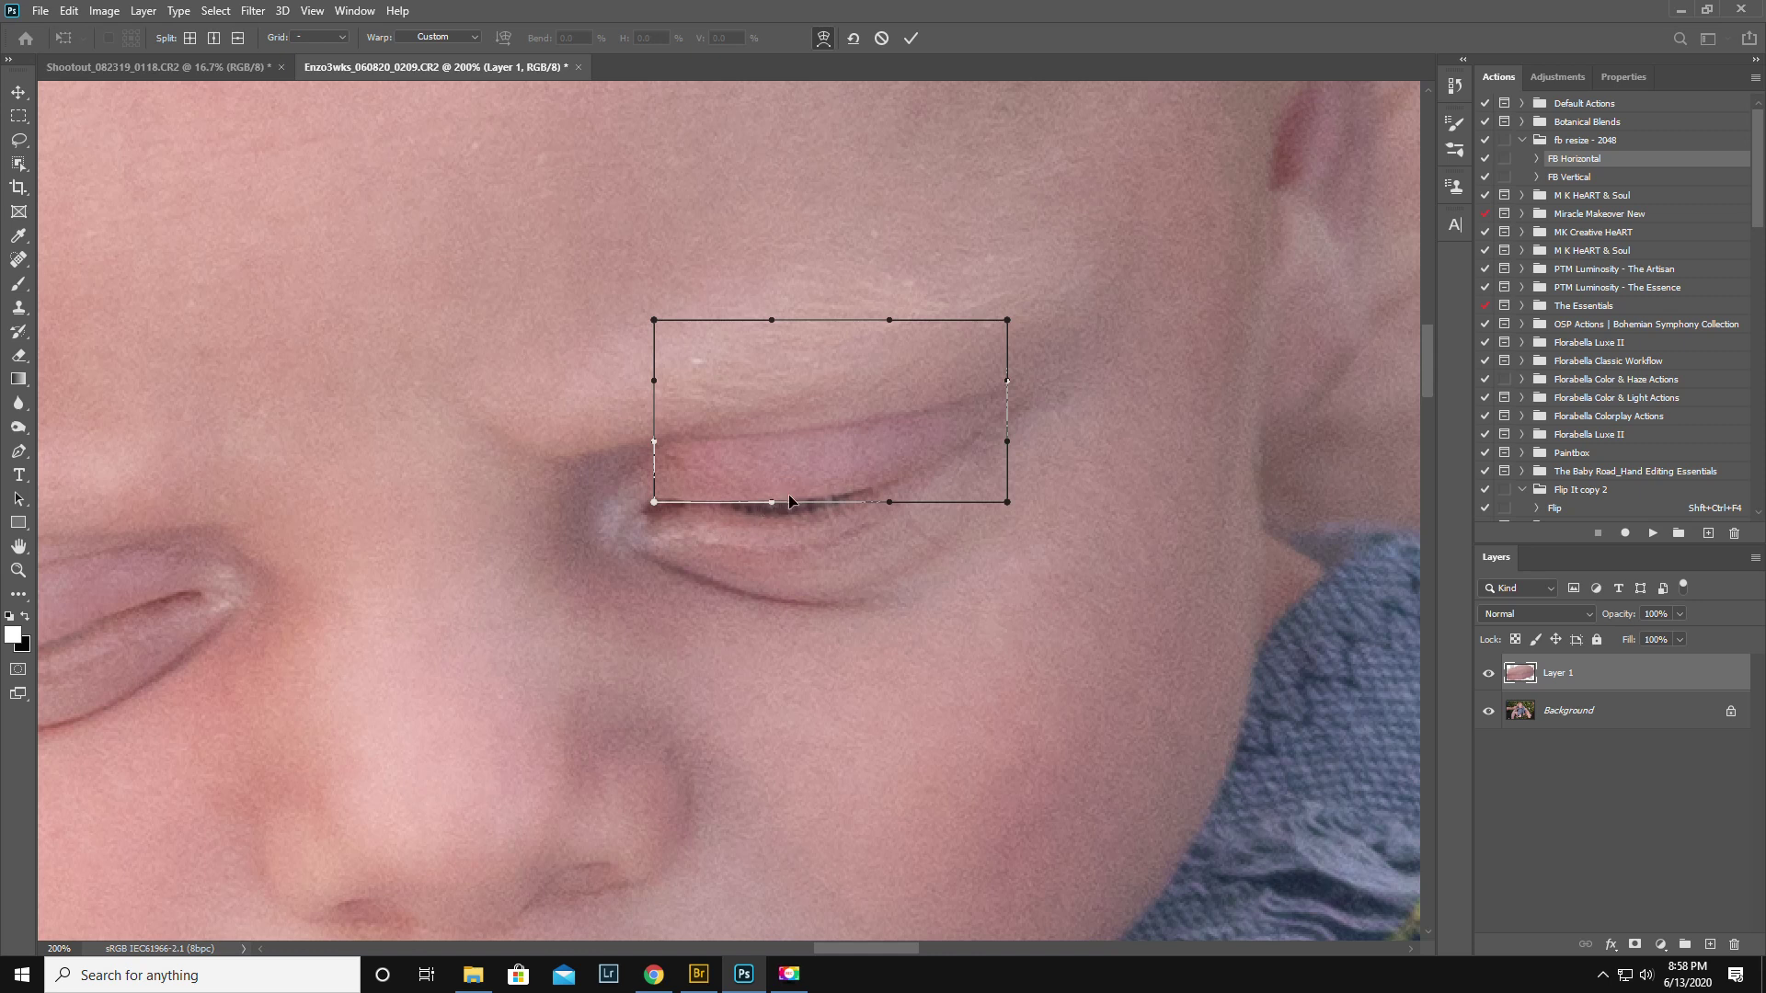
drag(789, 502, 789, 518)
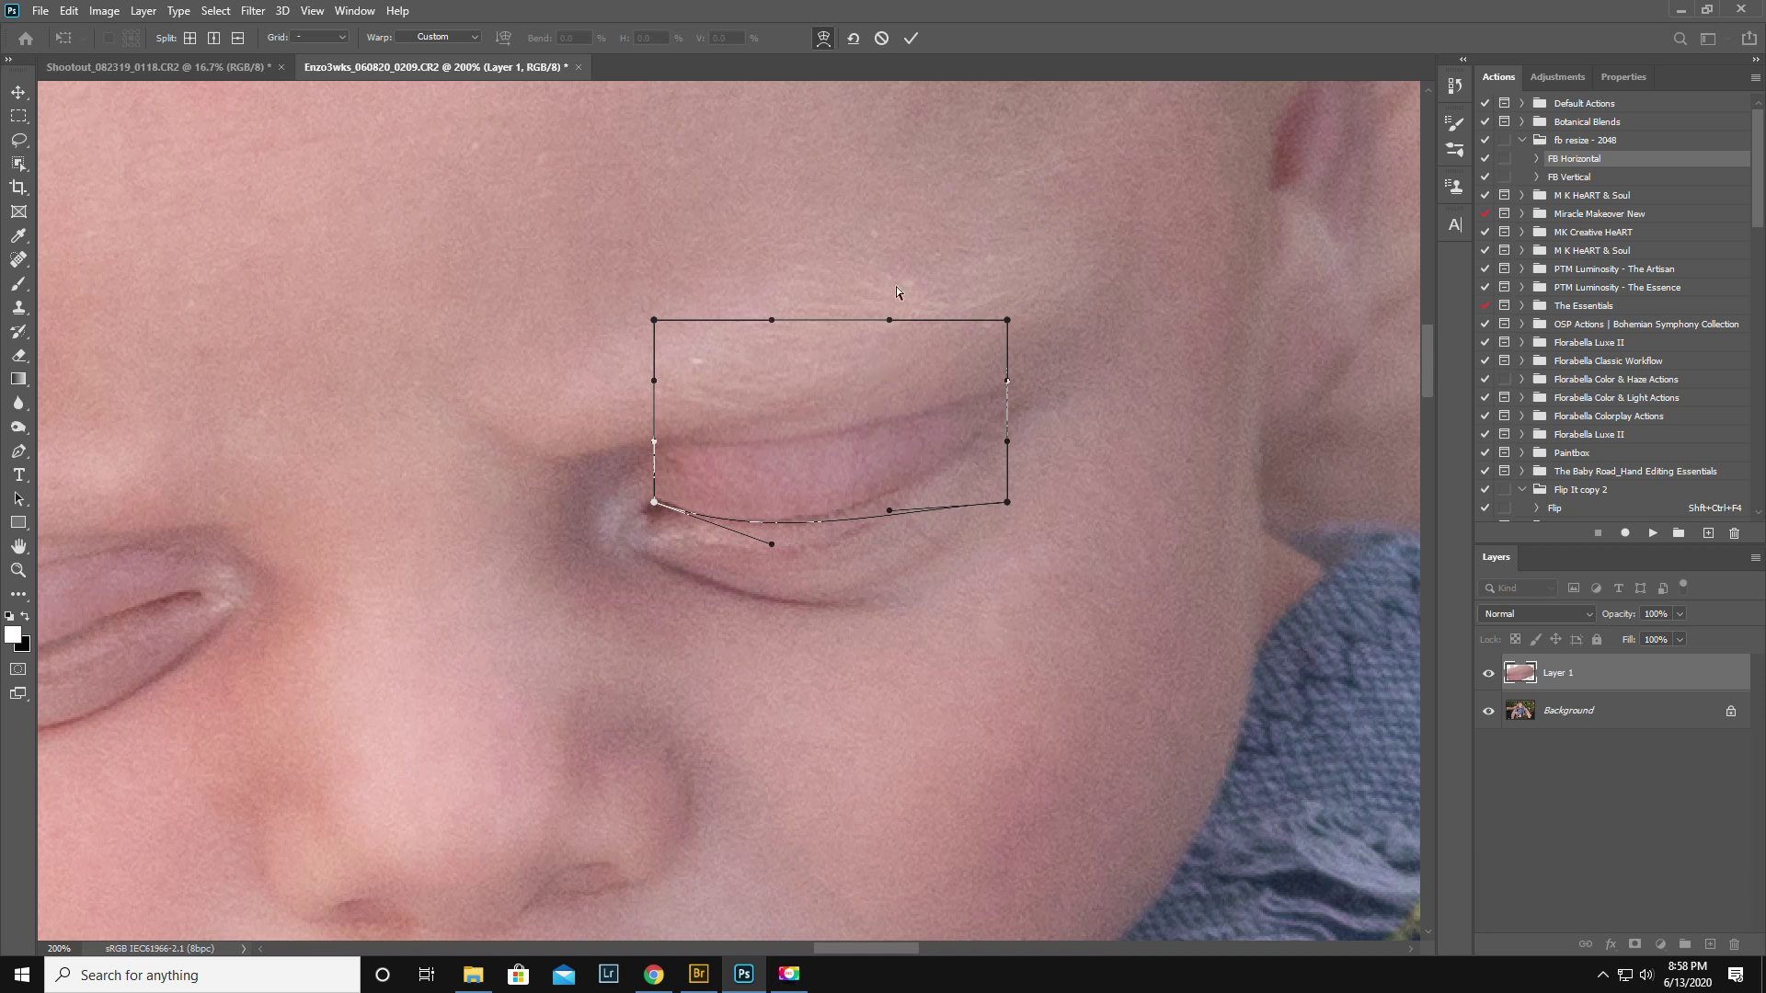
click(911, 39)
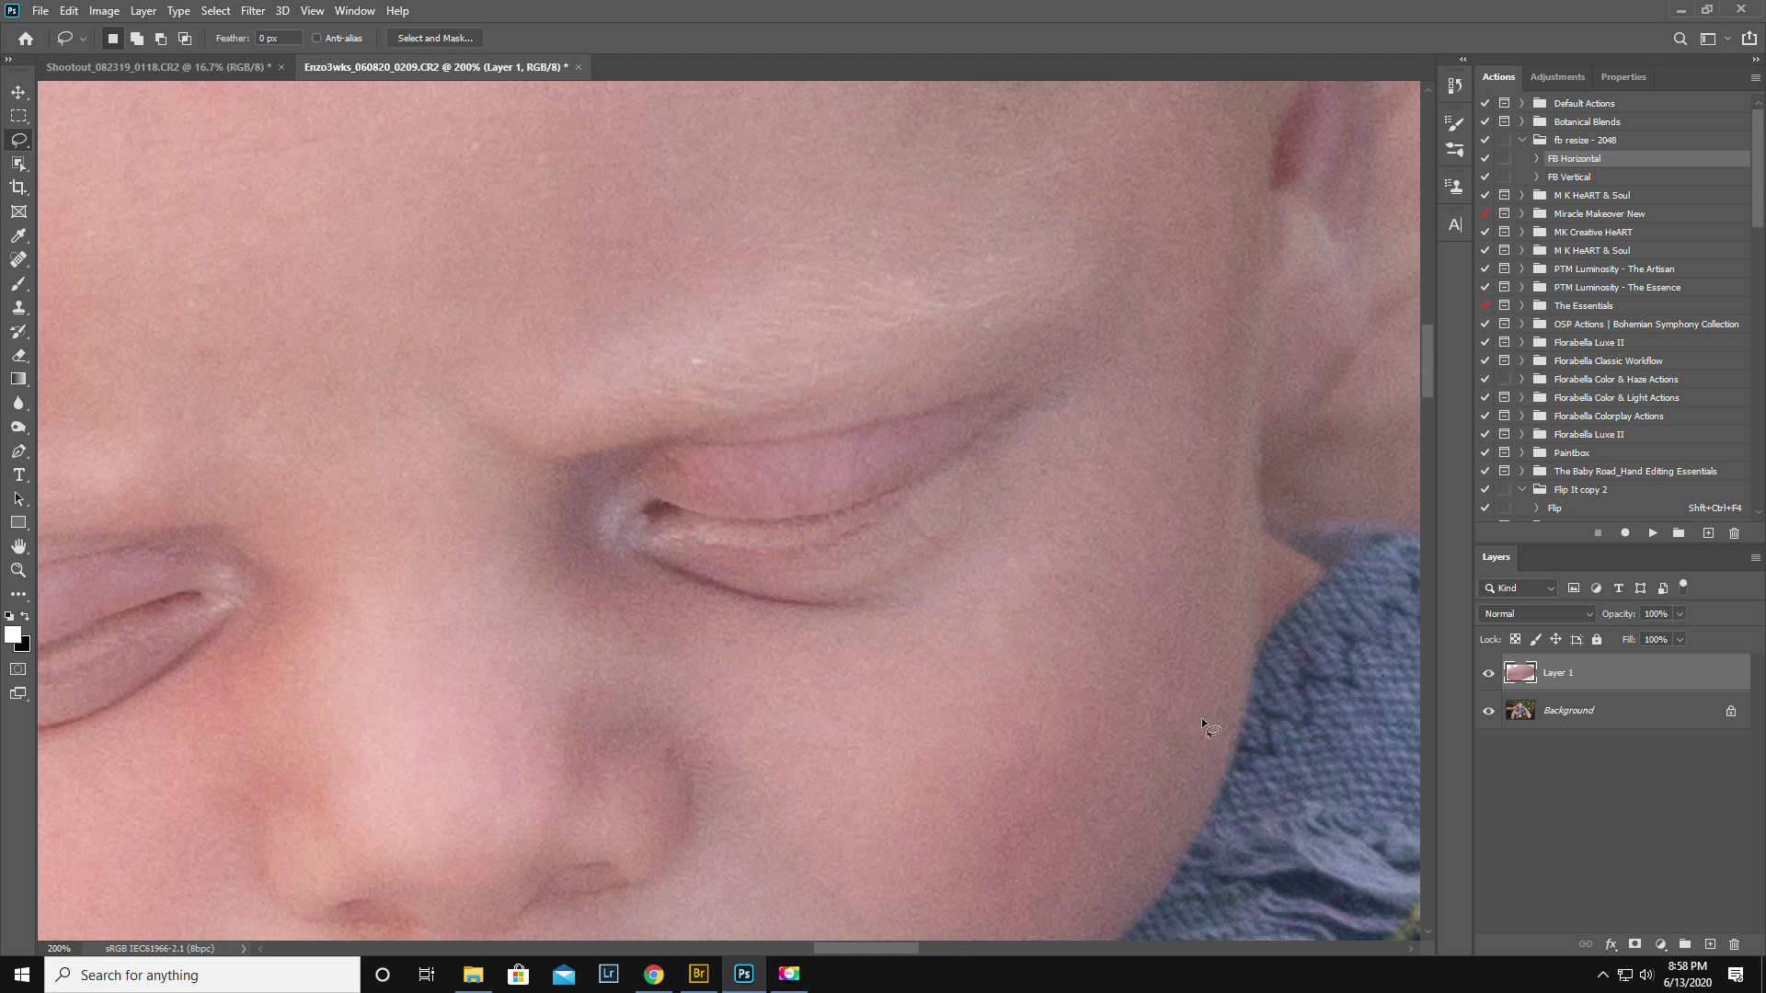
Add an inverted mask to Layer 1 and paint the closed right lid back in along the lashes, ending at 10 px
click(1635, 945)
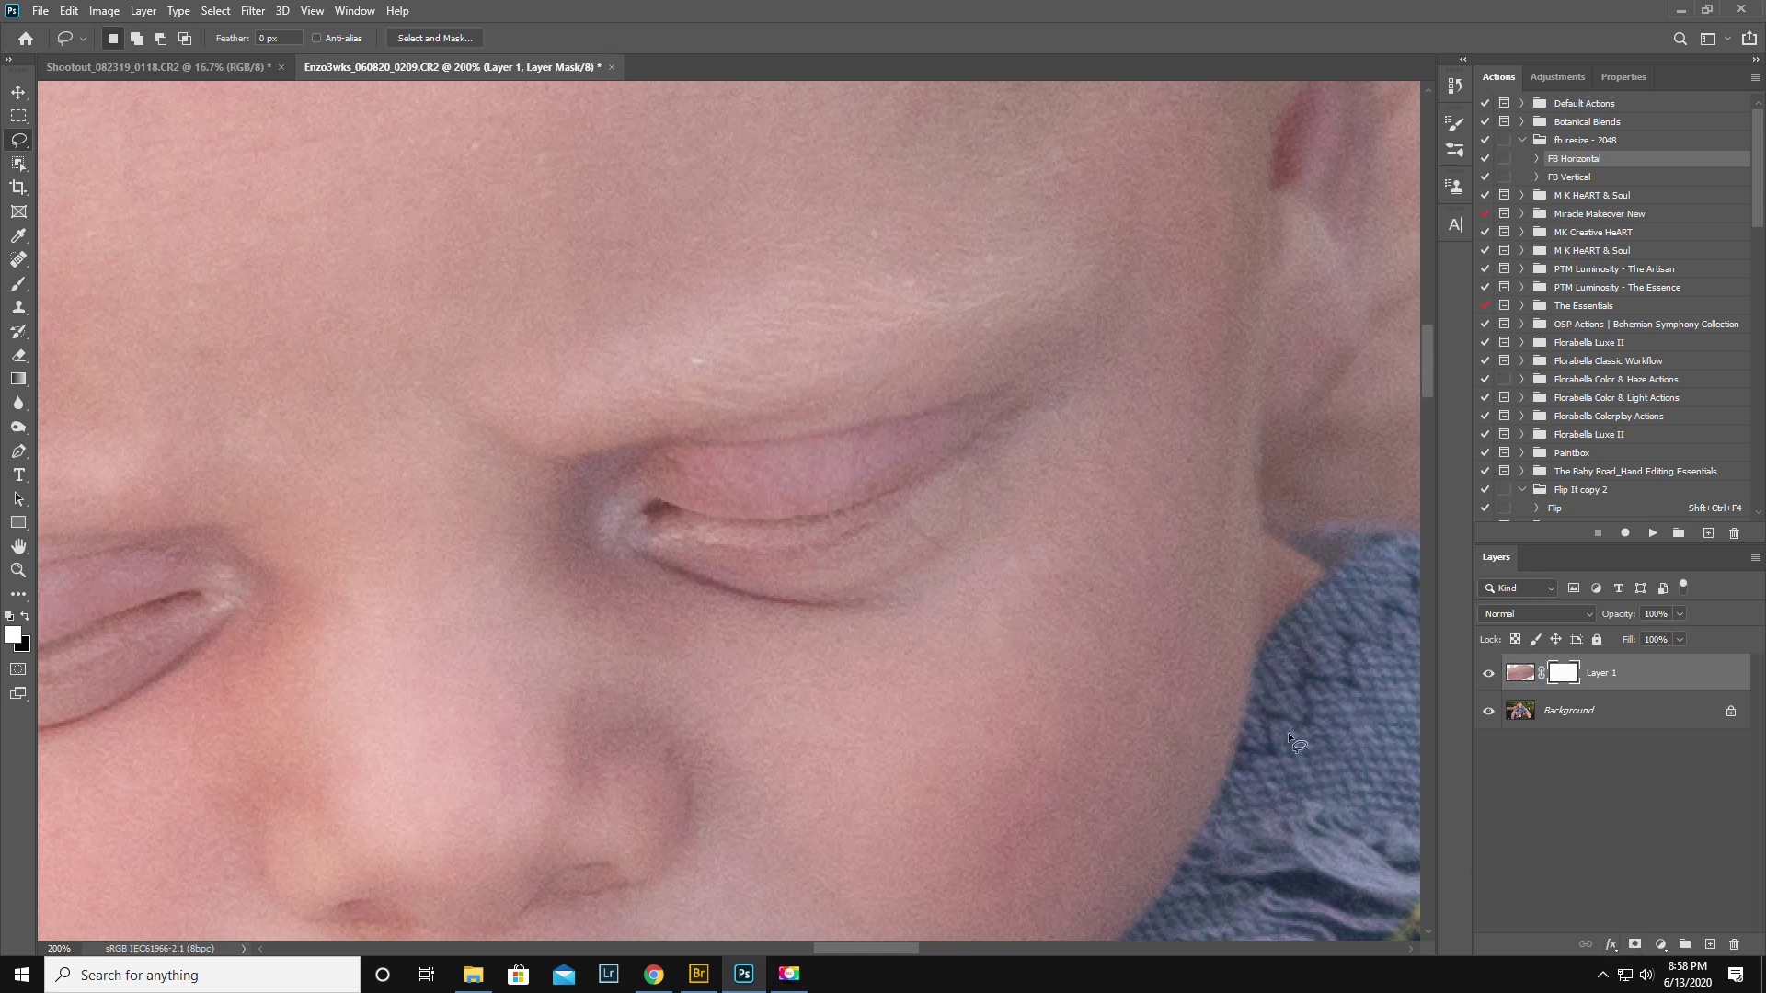
key(ctrl+i)
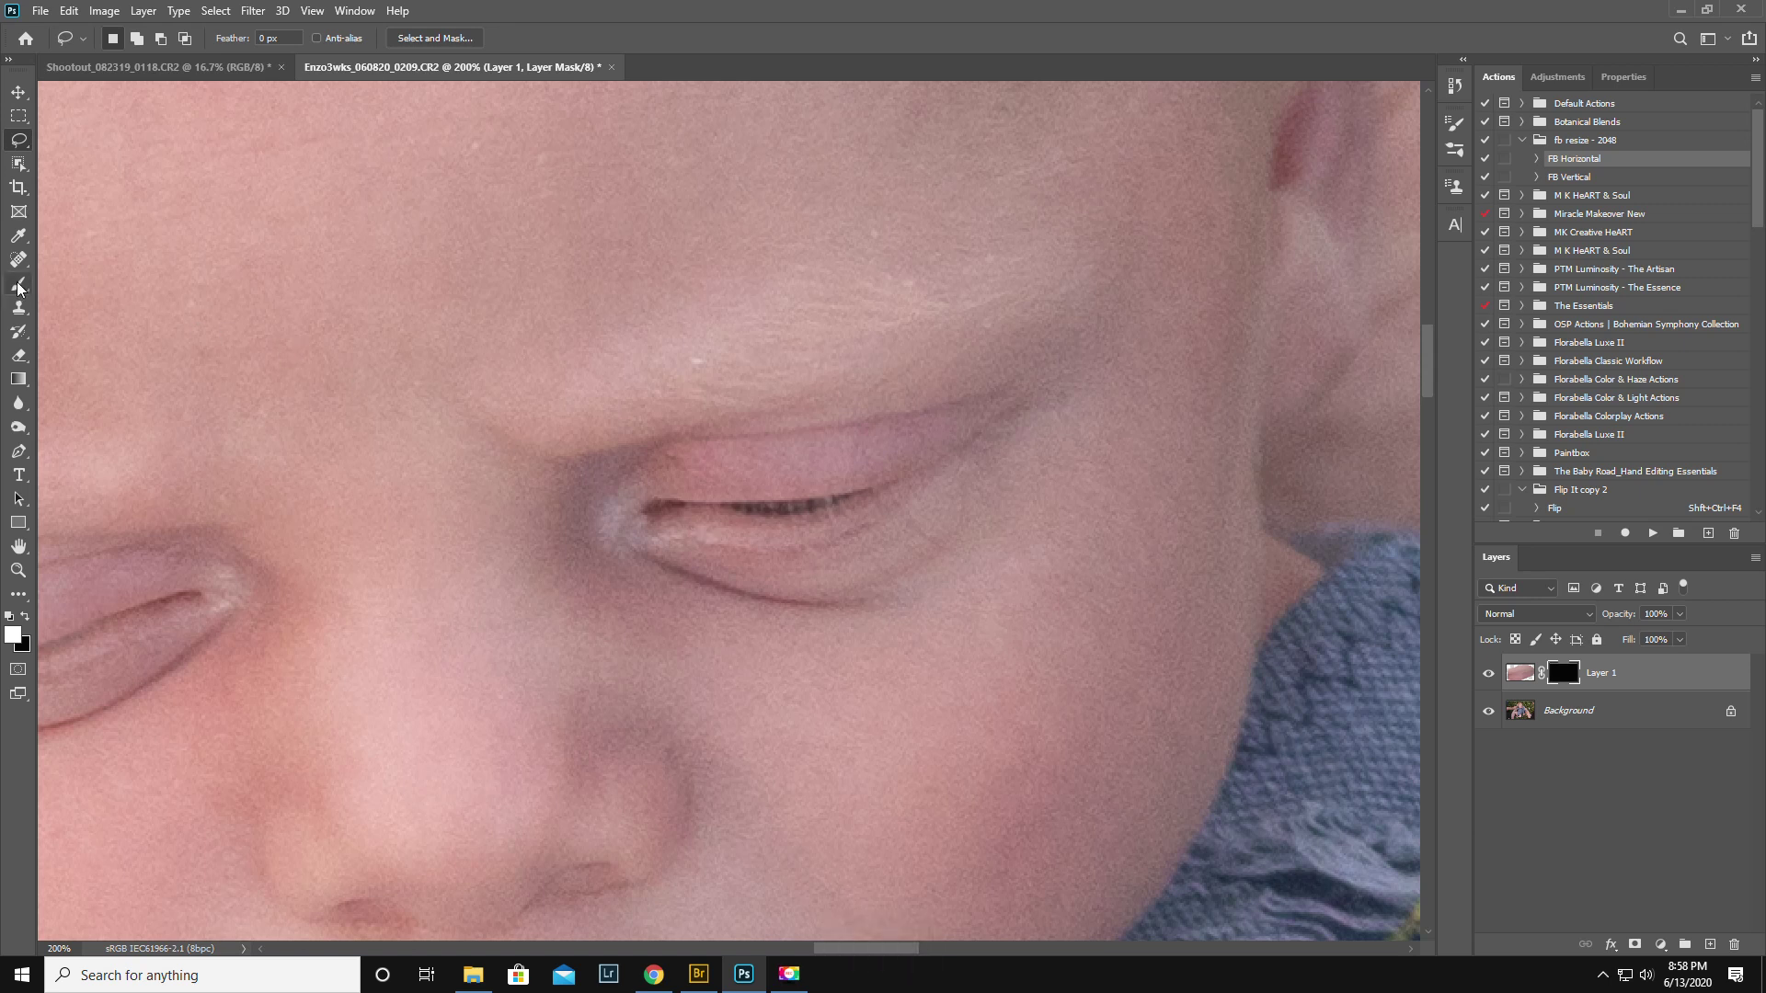
key(b)
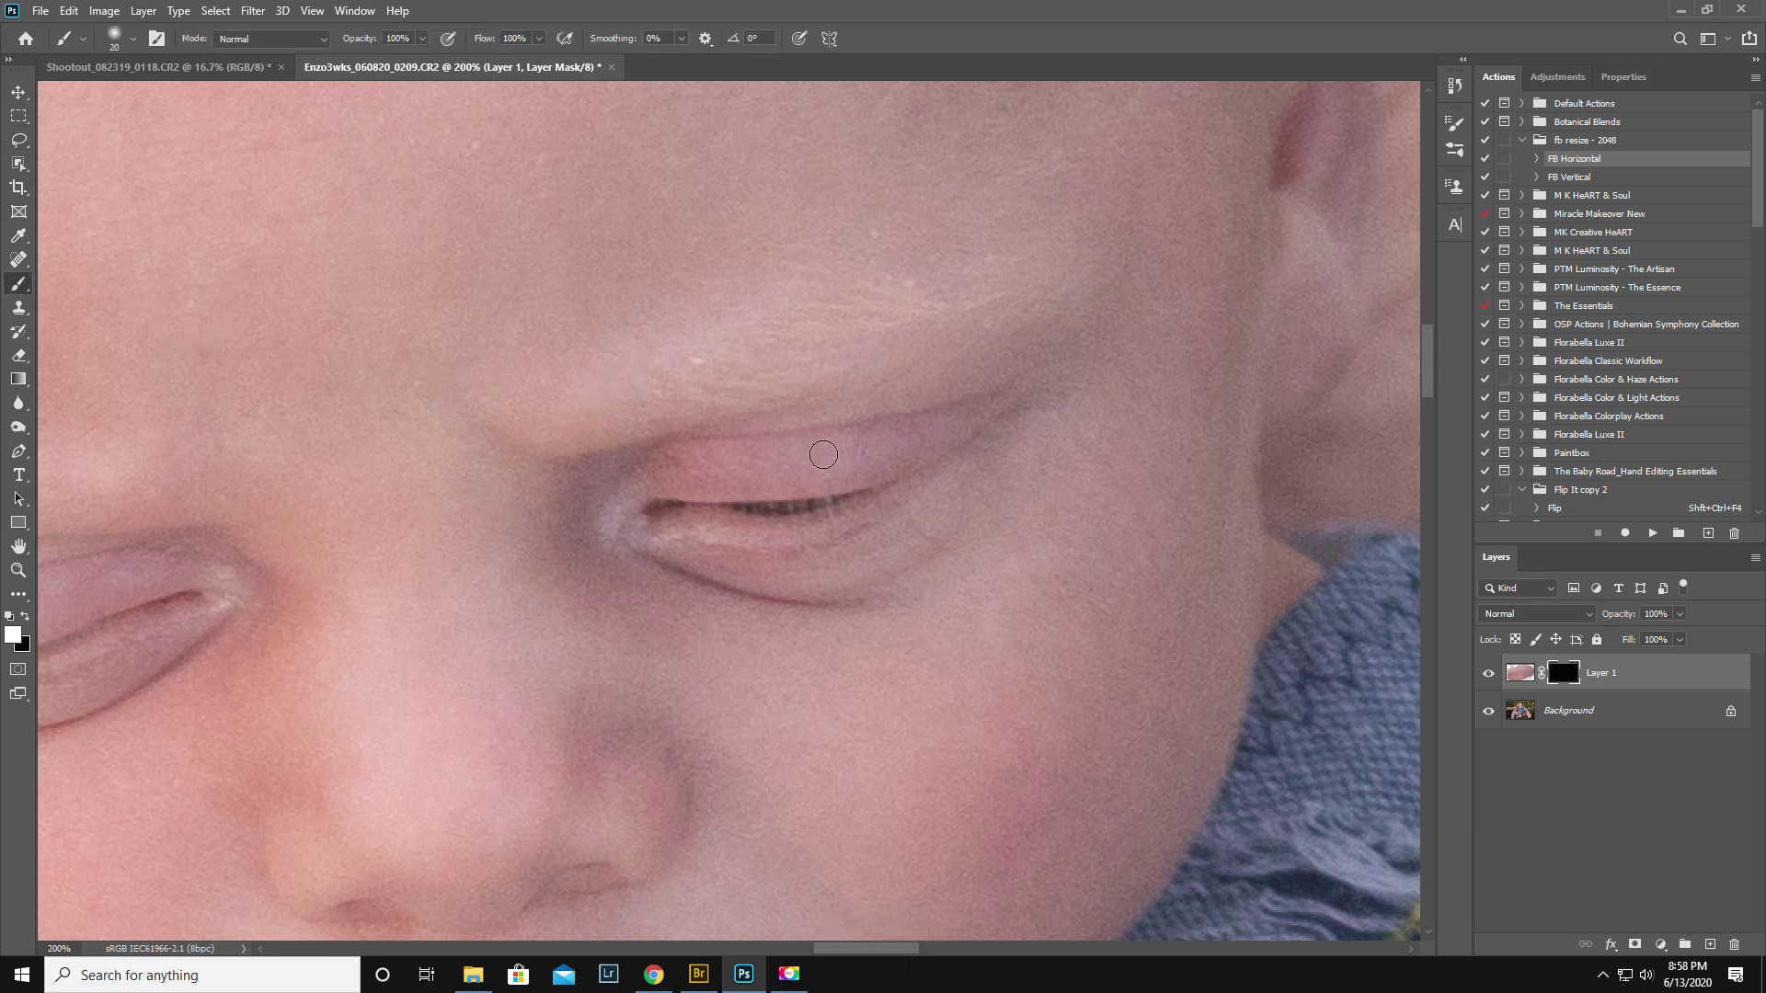
right_click(819, 455)
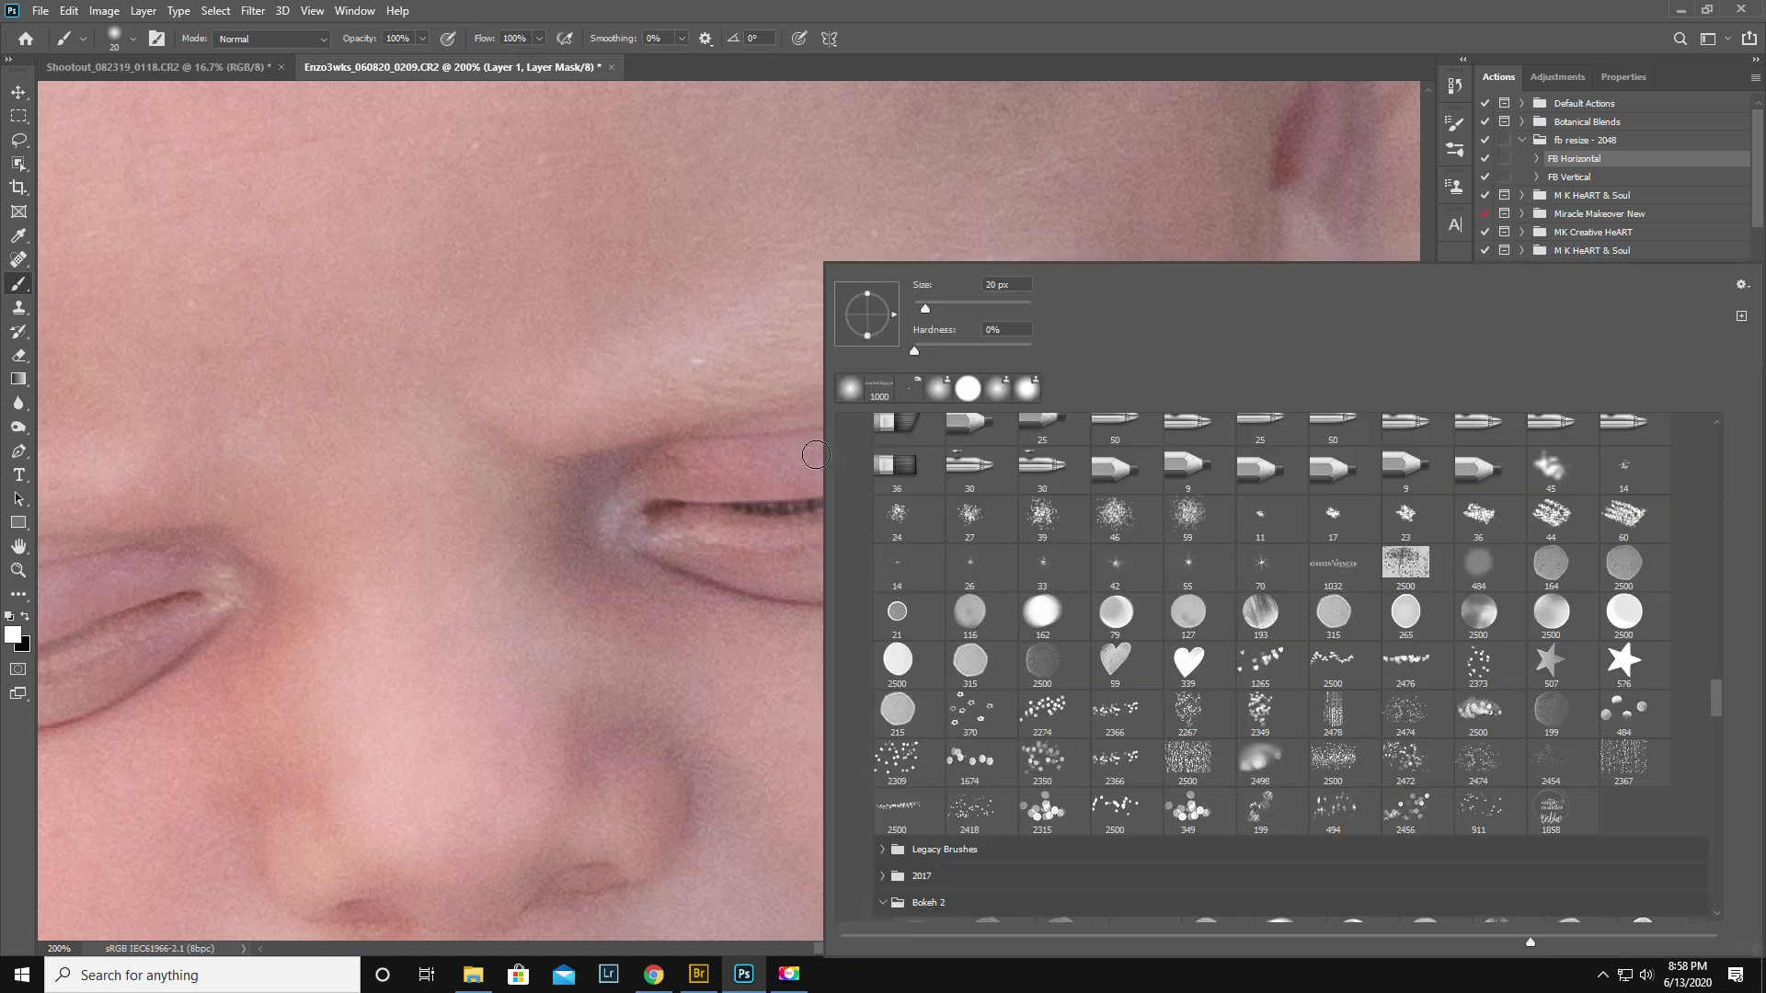
click(907, 353)
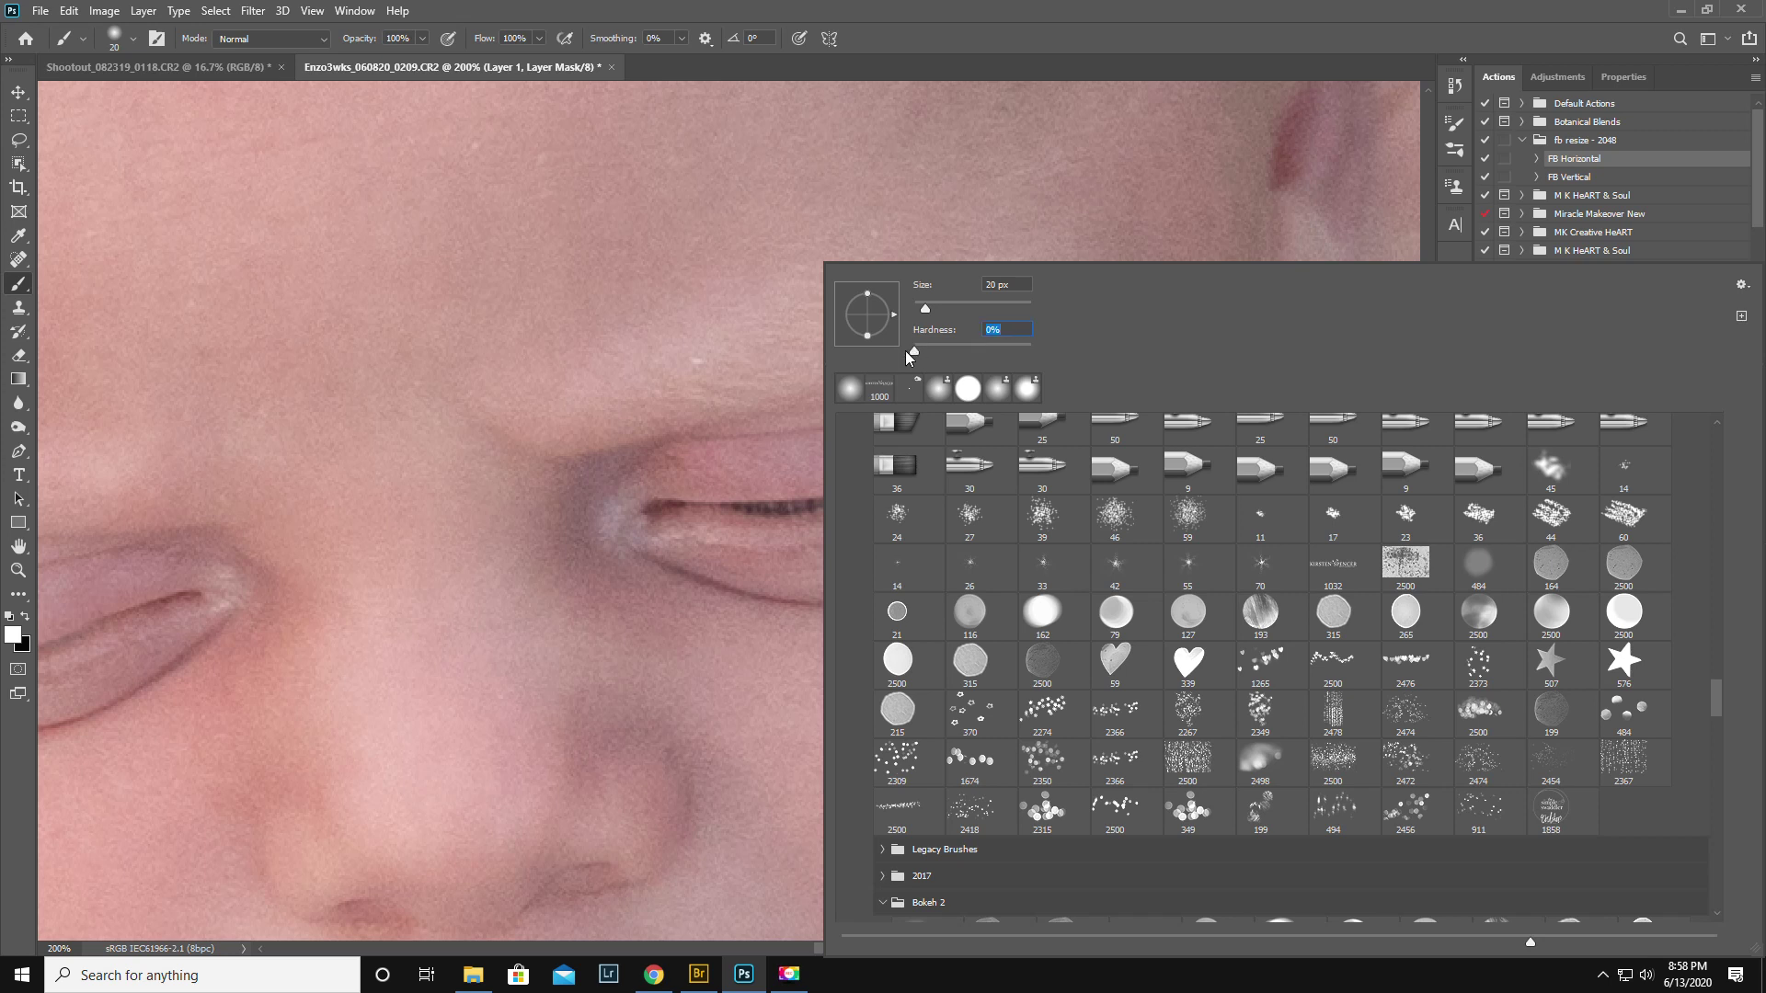
click(897, 14)
mouse_move(662, 506)
mouse_down()
mouse_move(842, 481)
mouse_move(825, 477)
mouse_up()
key(bracketleft)
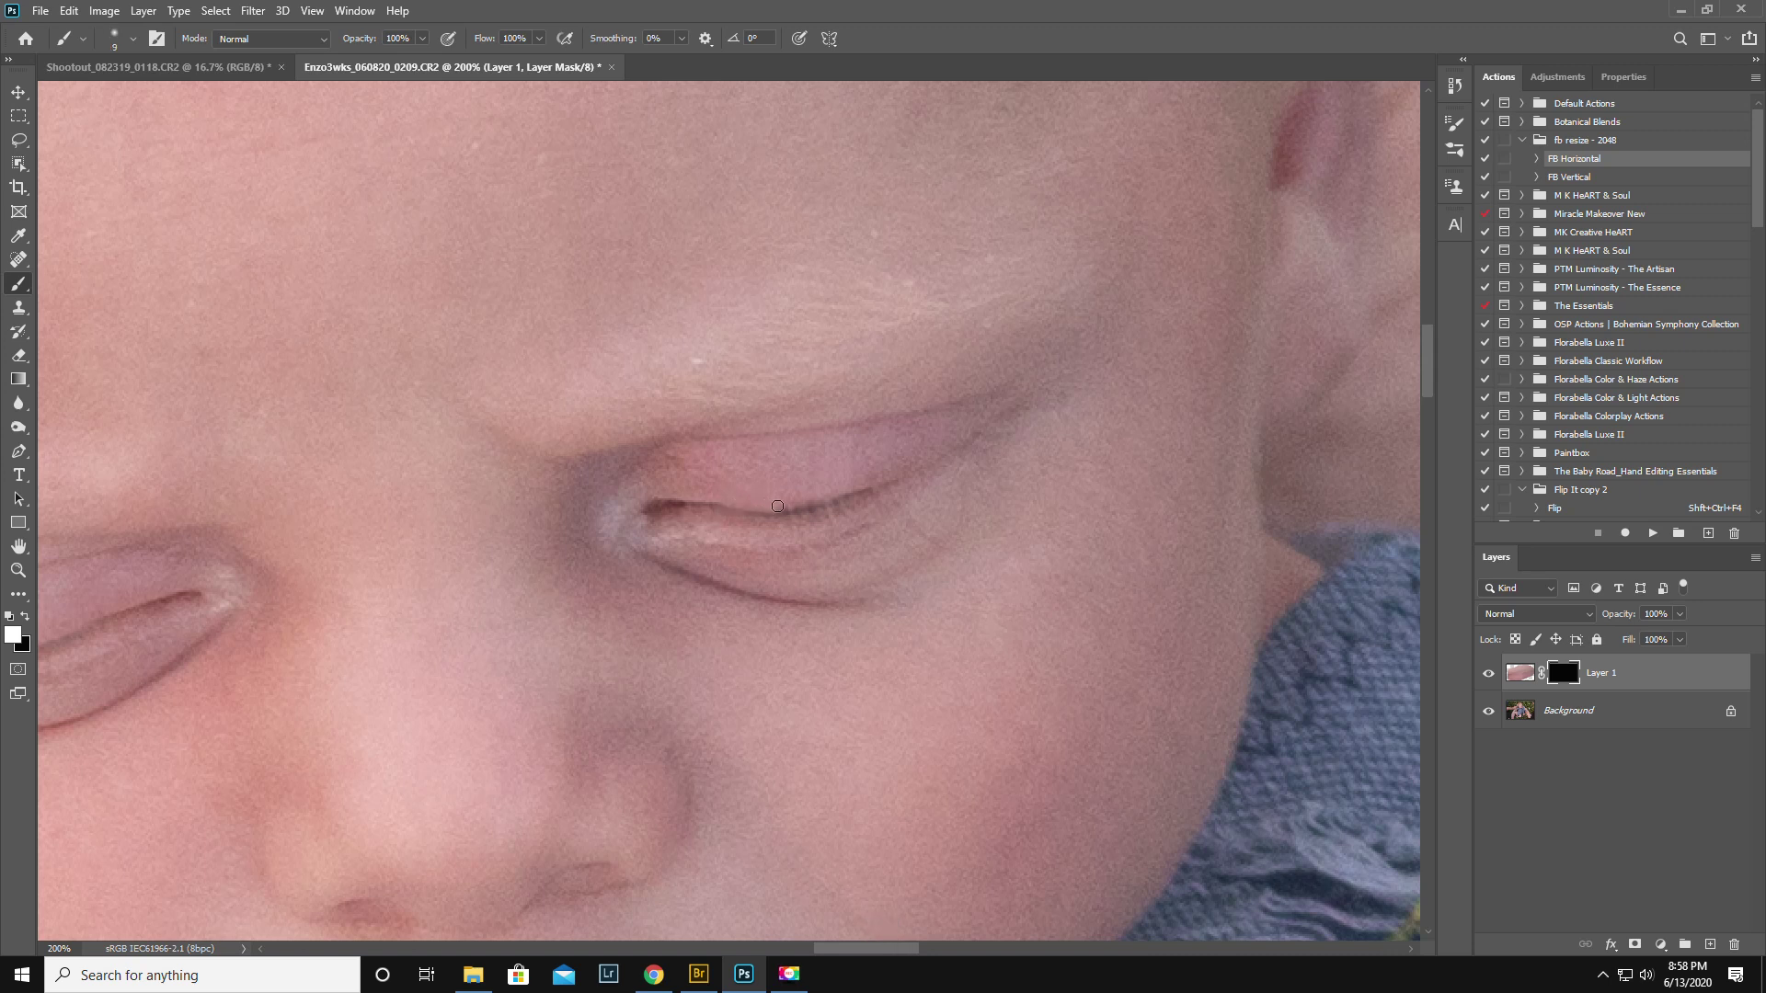
drag(790, 506, 832, 498)
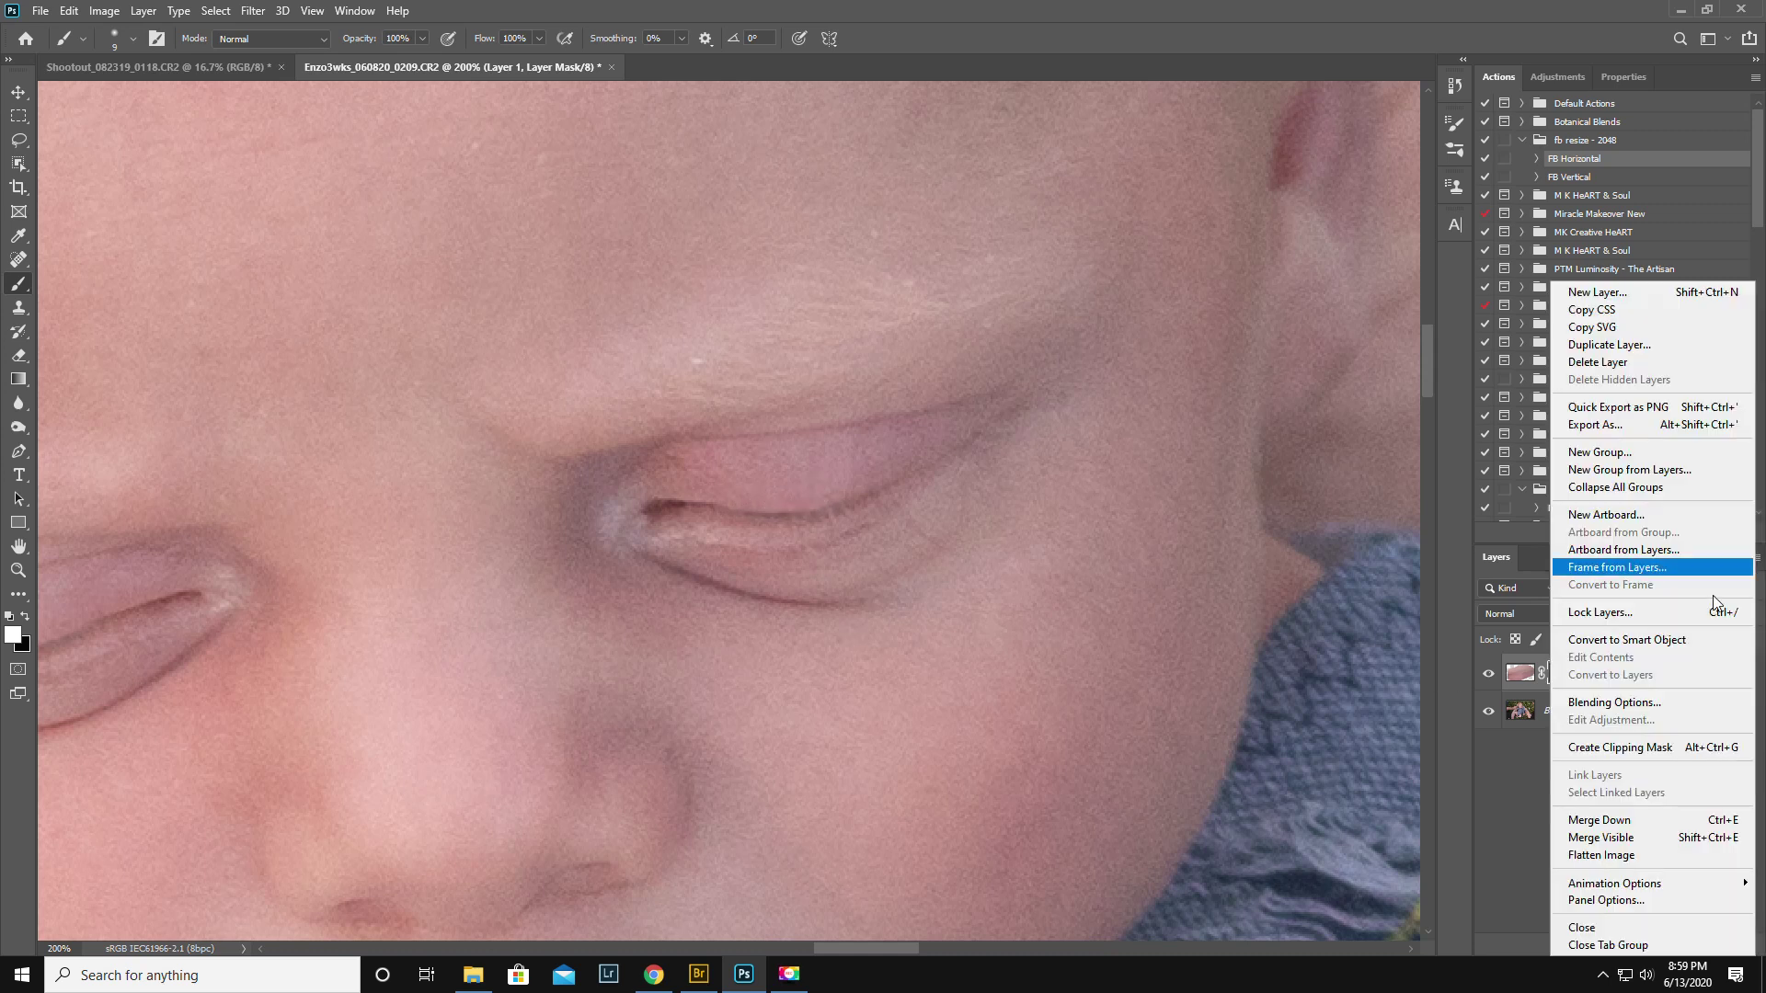
Flatten the image into a single Background layer with both eyes closed
click(1755, 557)
click(1596, 854)
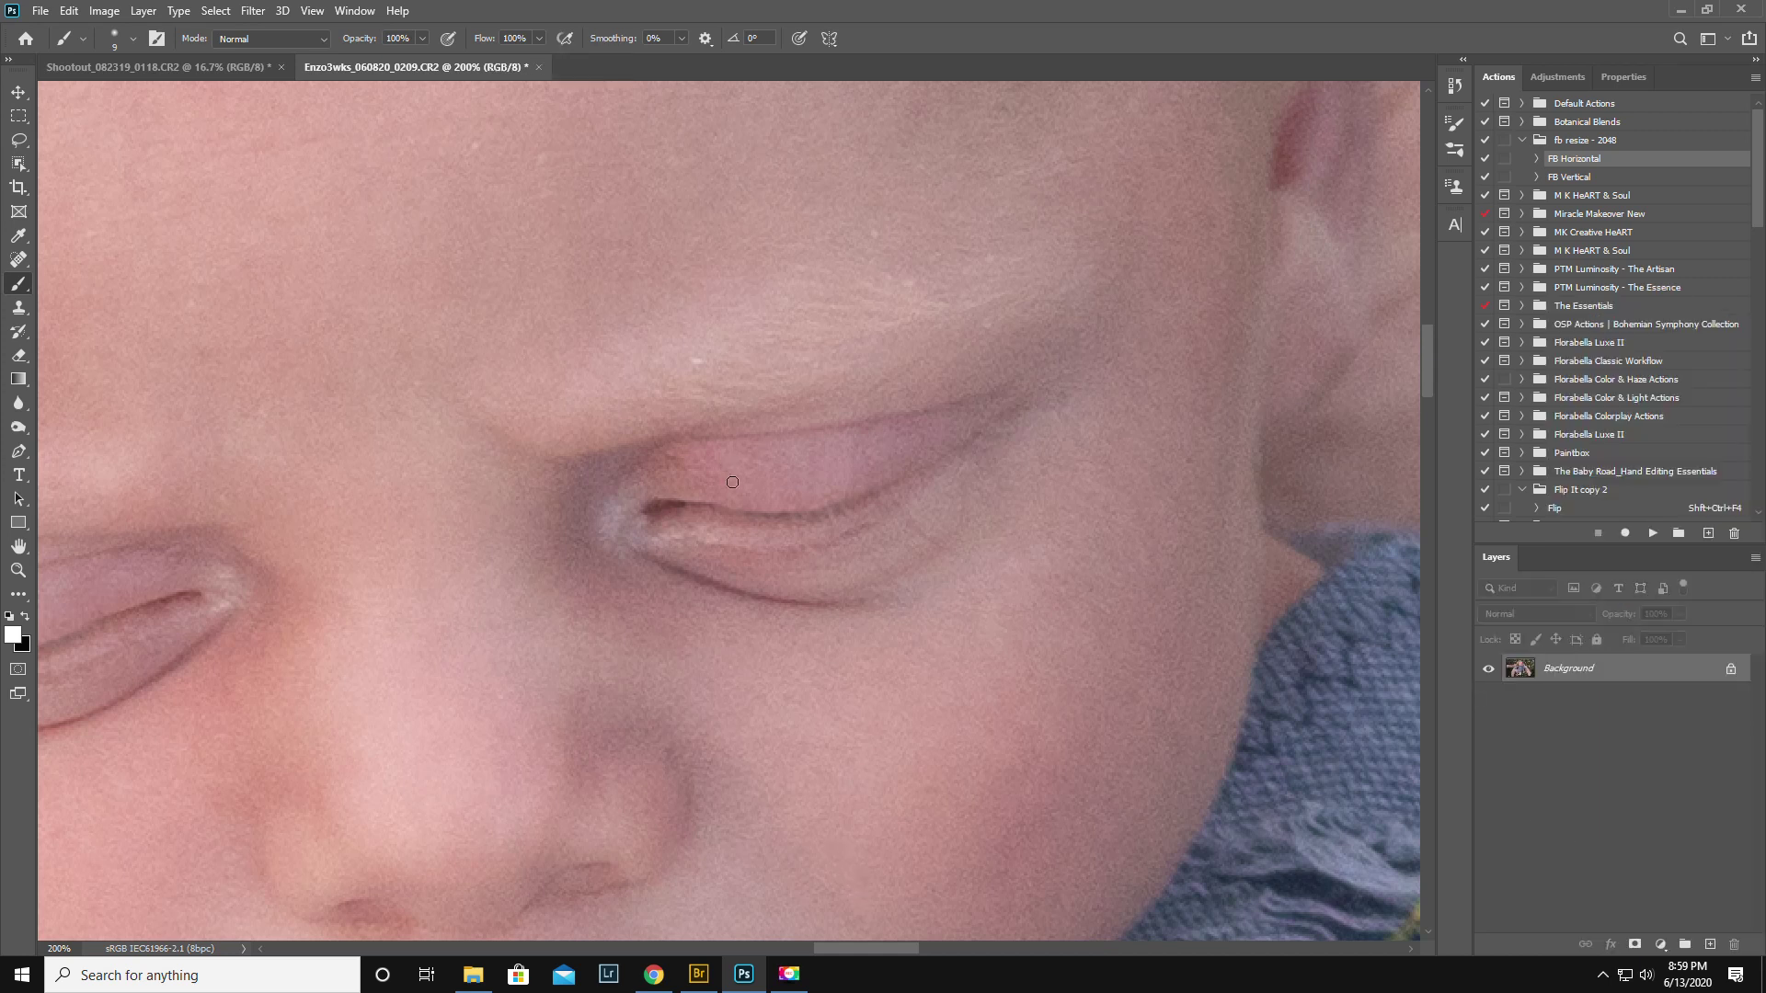
drag(839, 949, 807, 947)
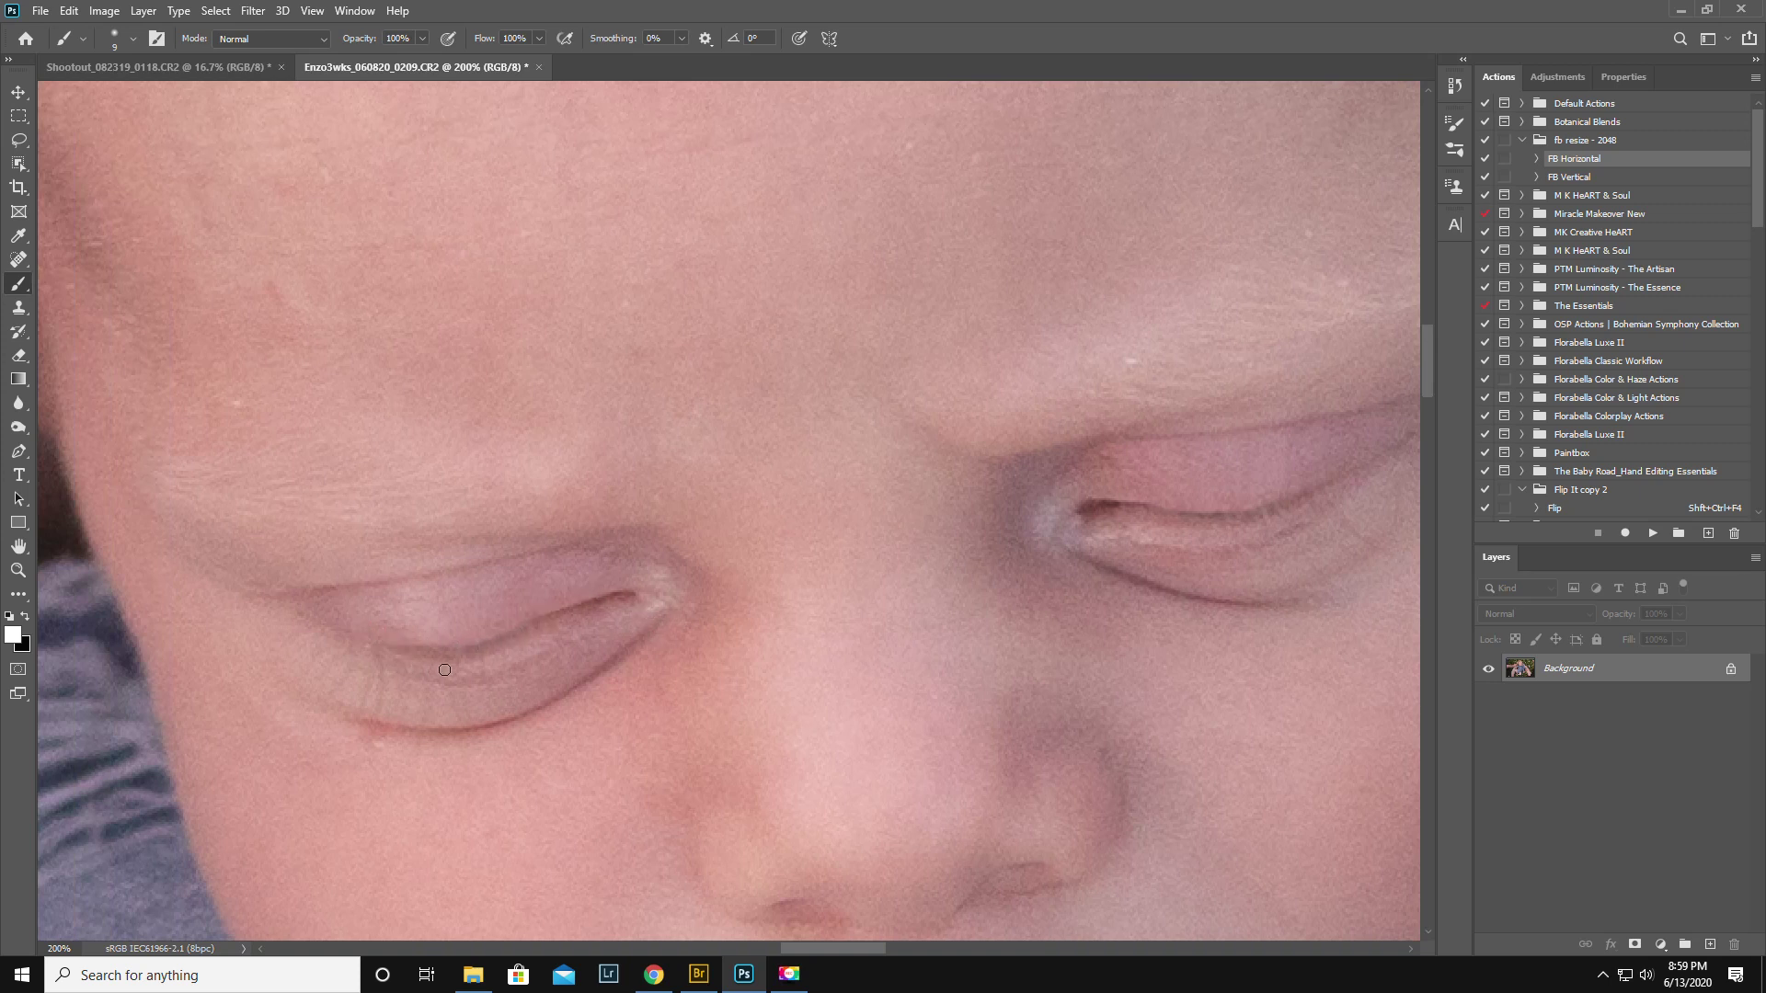
Open Filter > Liquify and zoom the preview in on the baby's face
click(254, 11)
click(260, 160)
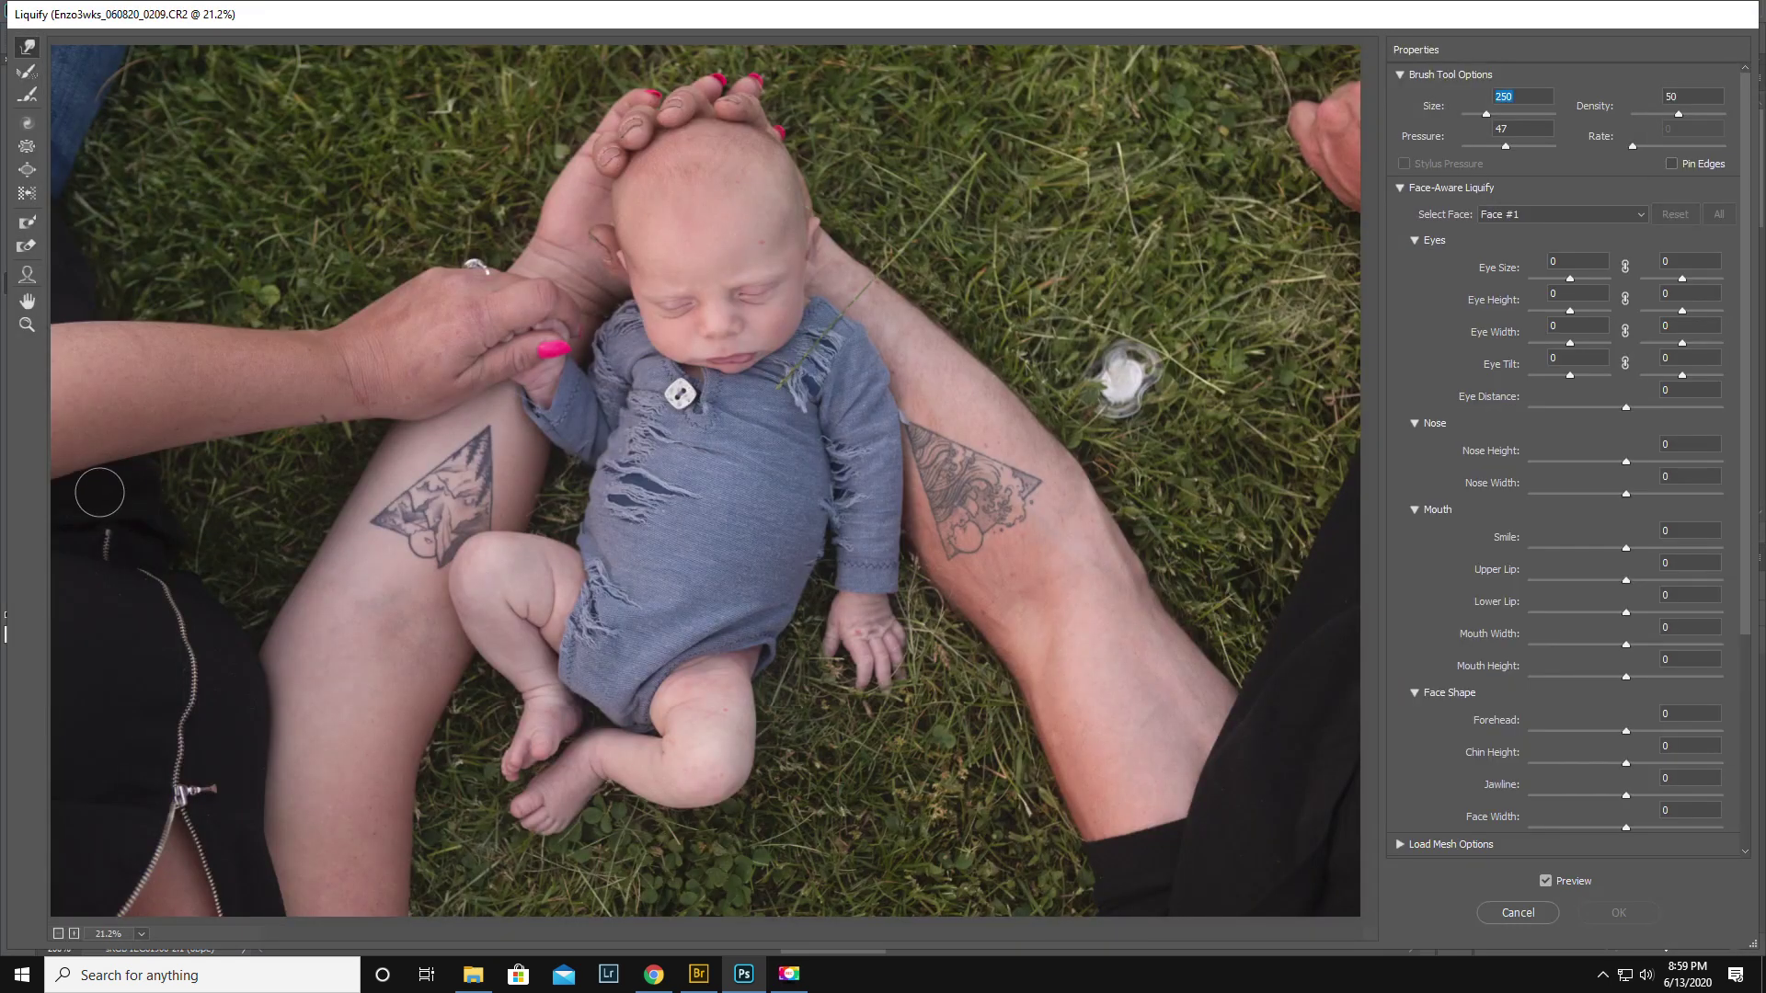
click(28, 324)
click(702, 276)
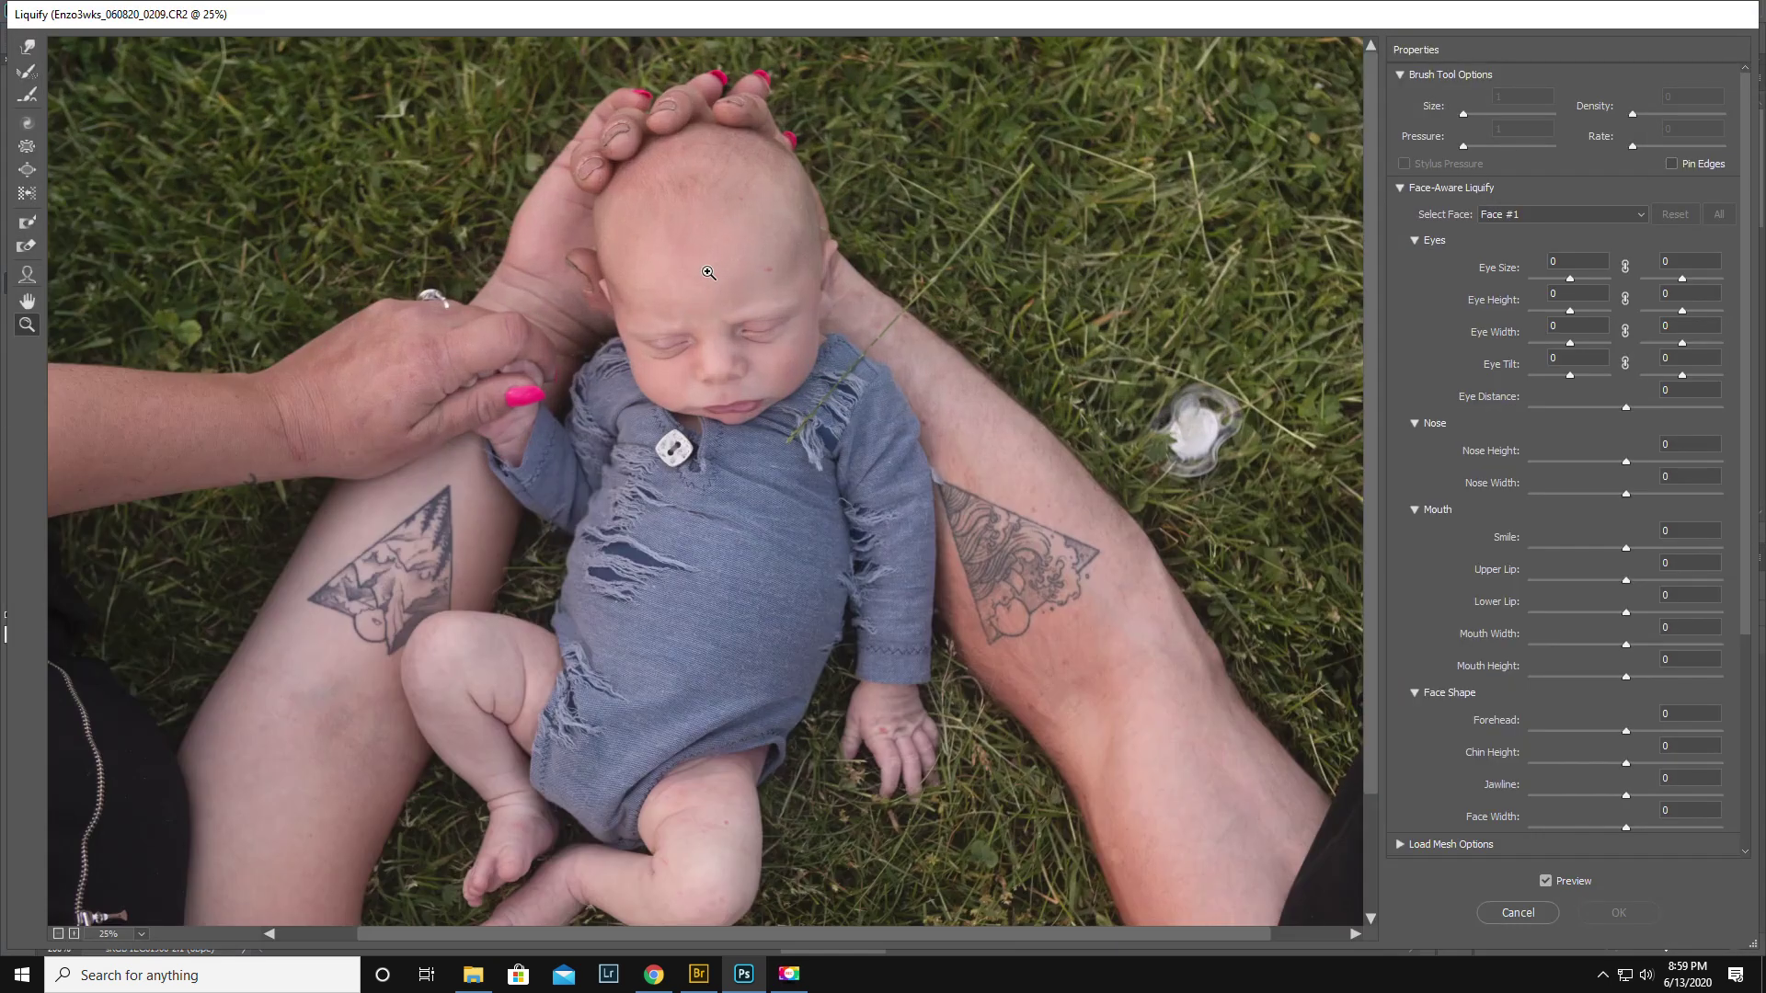
click(736, 366)
click(707, 436)
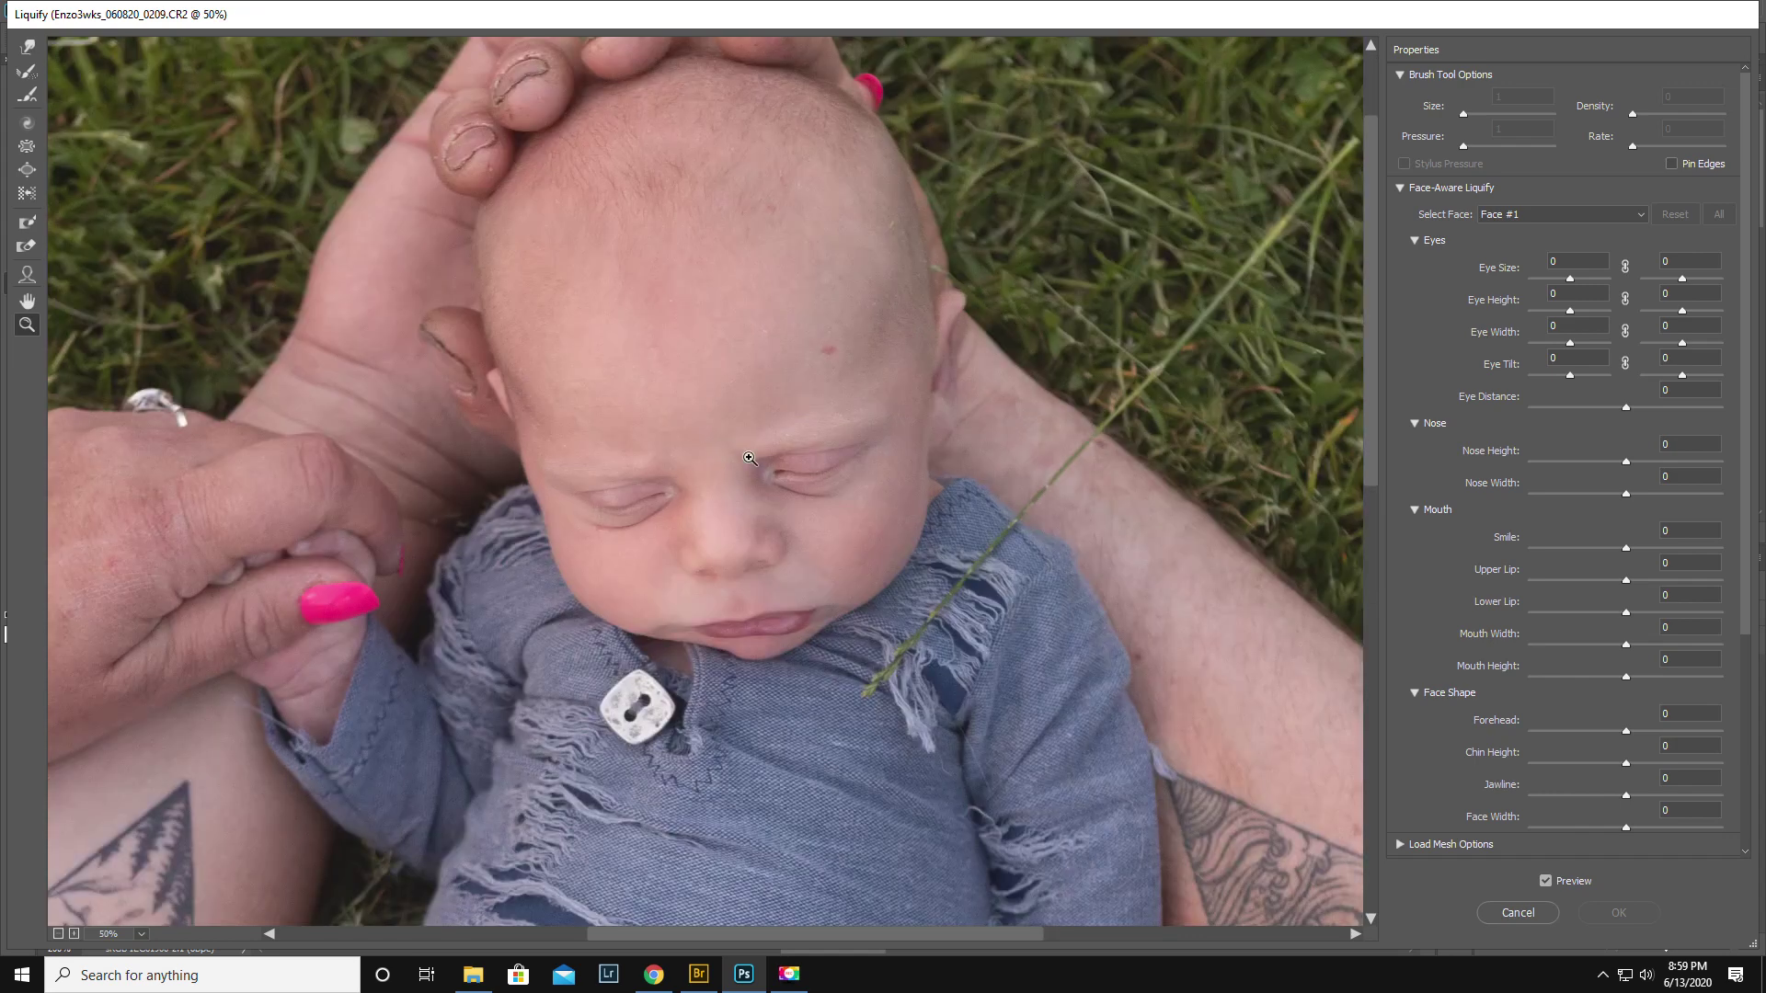
click(711, 524)
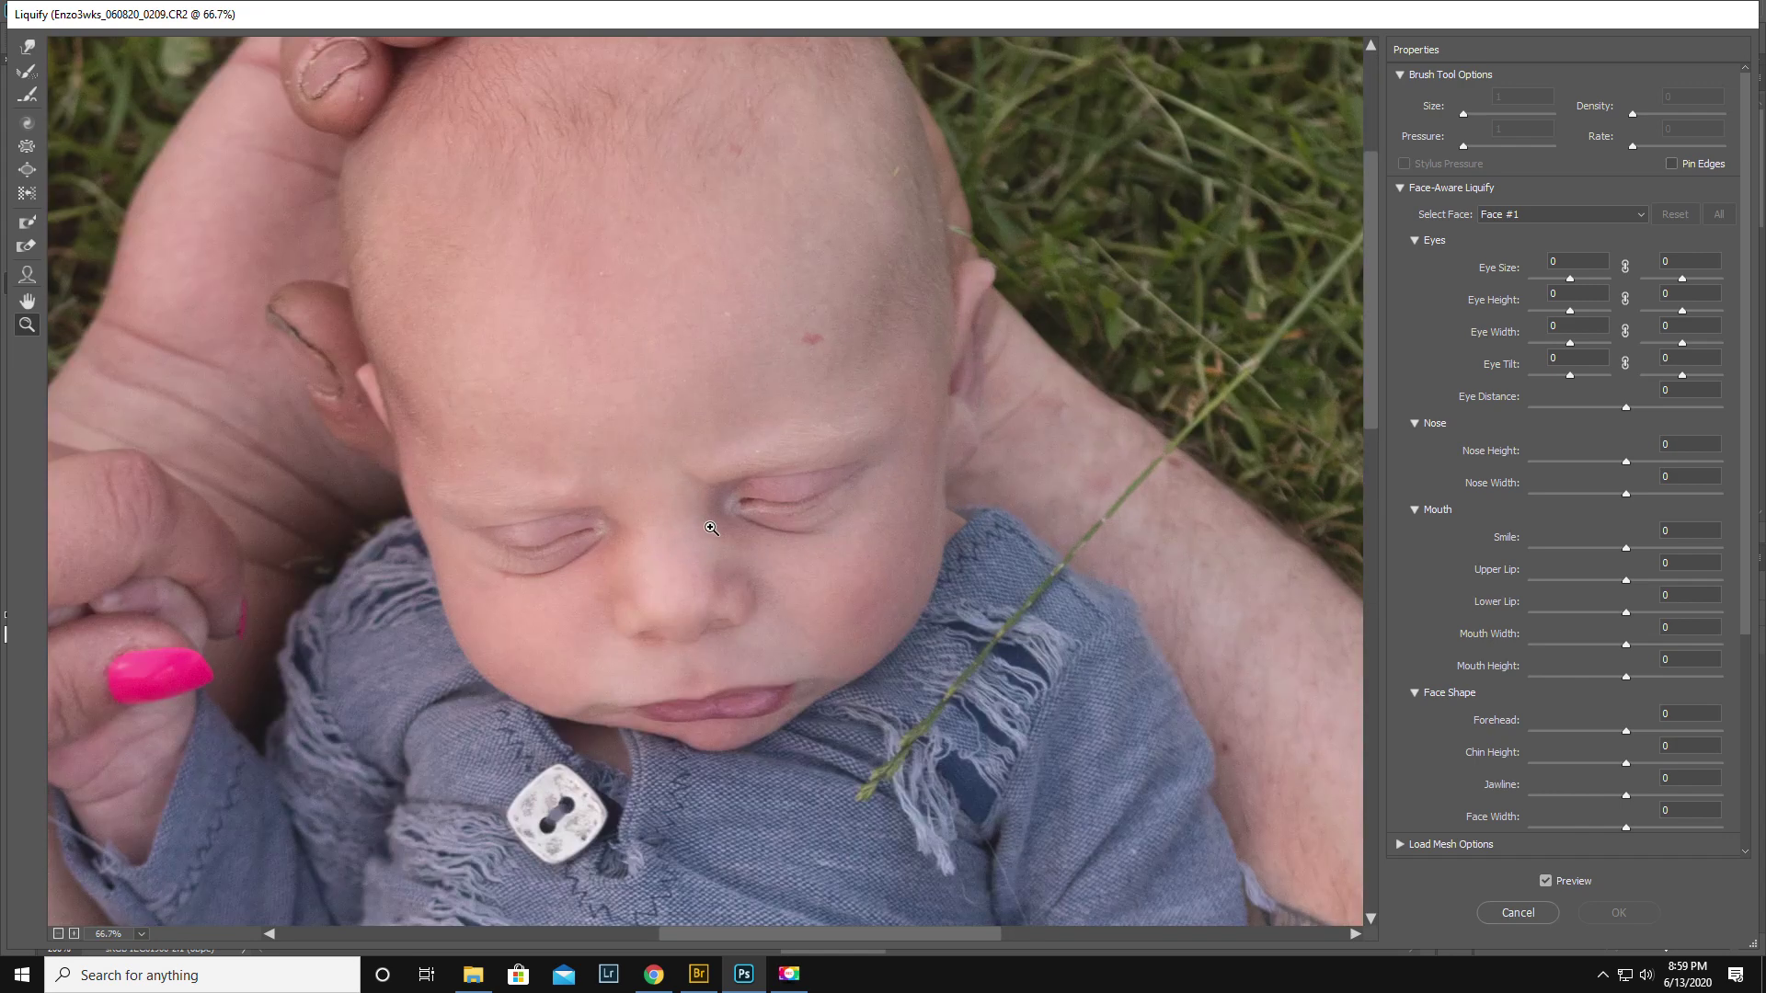
click(27, 48)
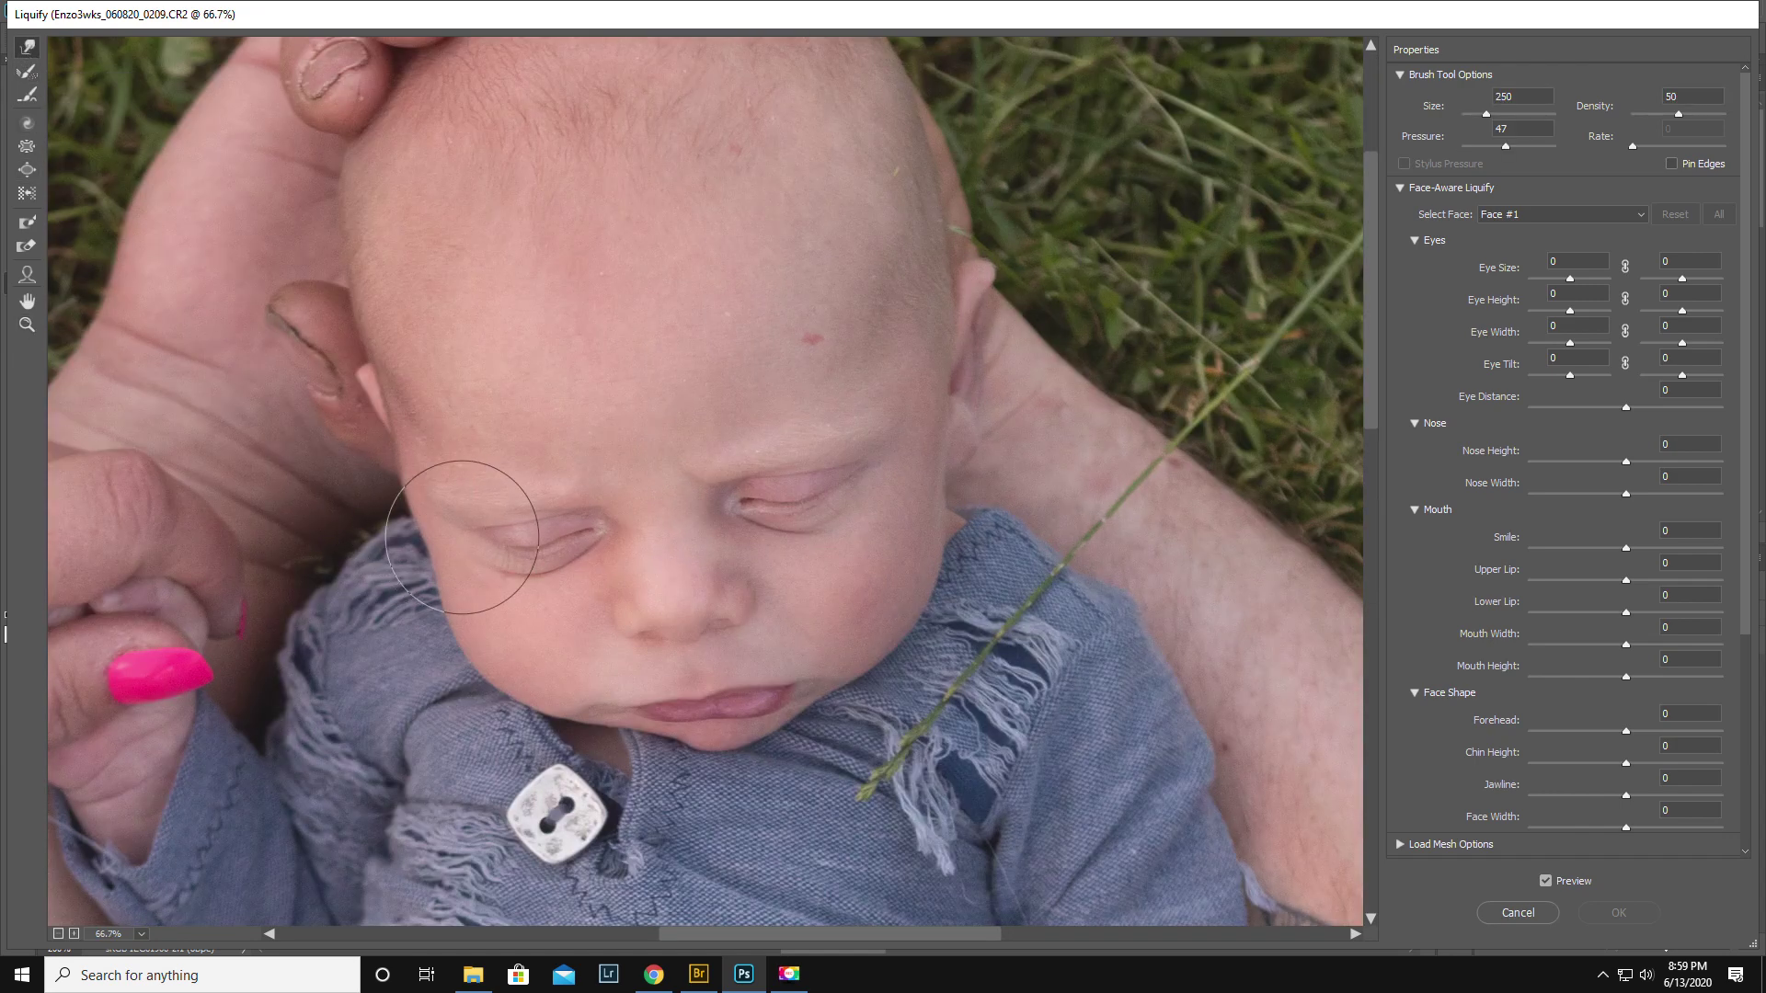
Push the eyelid further closed with a size-90 Forward Warp brush and compare it against the original
key(bracketleft)
key(bracketleft)
key(bracketleft)
key(bracketleft)
key(bracketleft)
key(bracketleft)
key(bracketleft)
key(bracketleft)
key(bracketleft)
drag(565, 541, 538, 550)
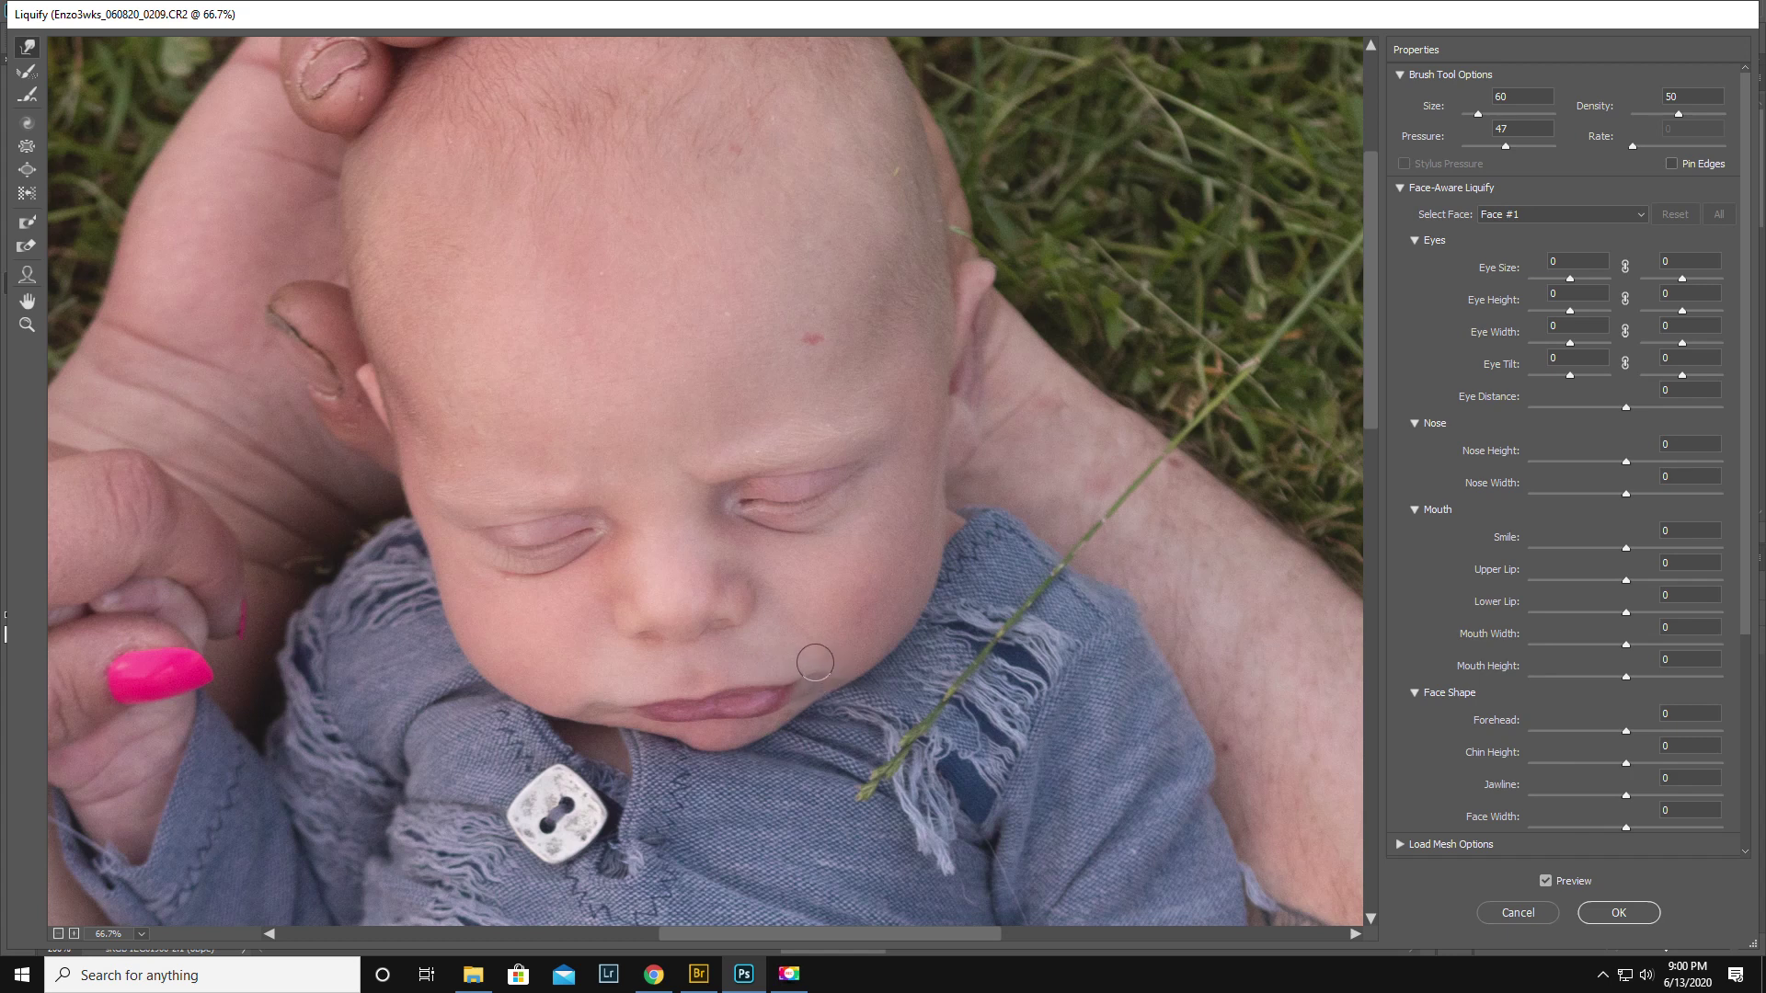
click(1546, 882)
click(1546, 882)
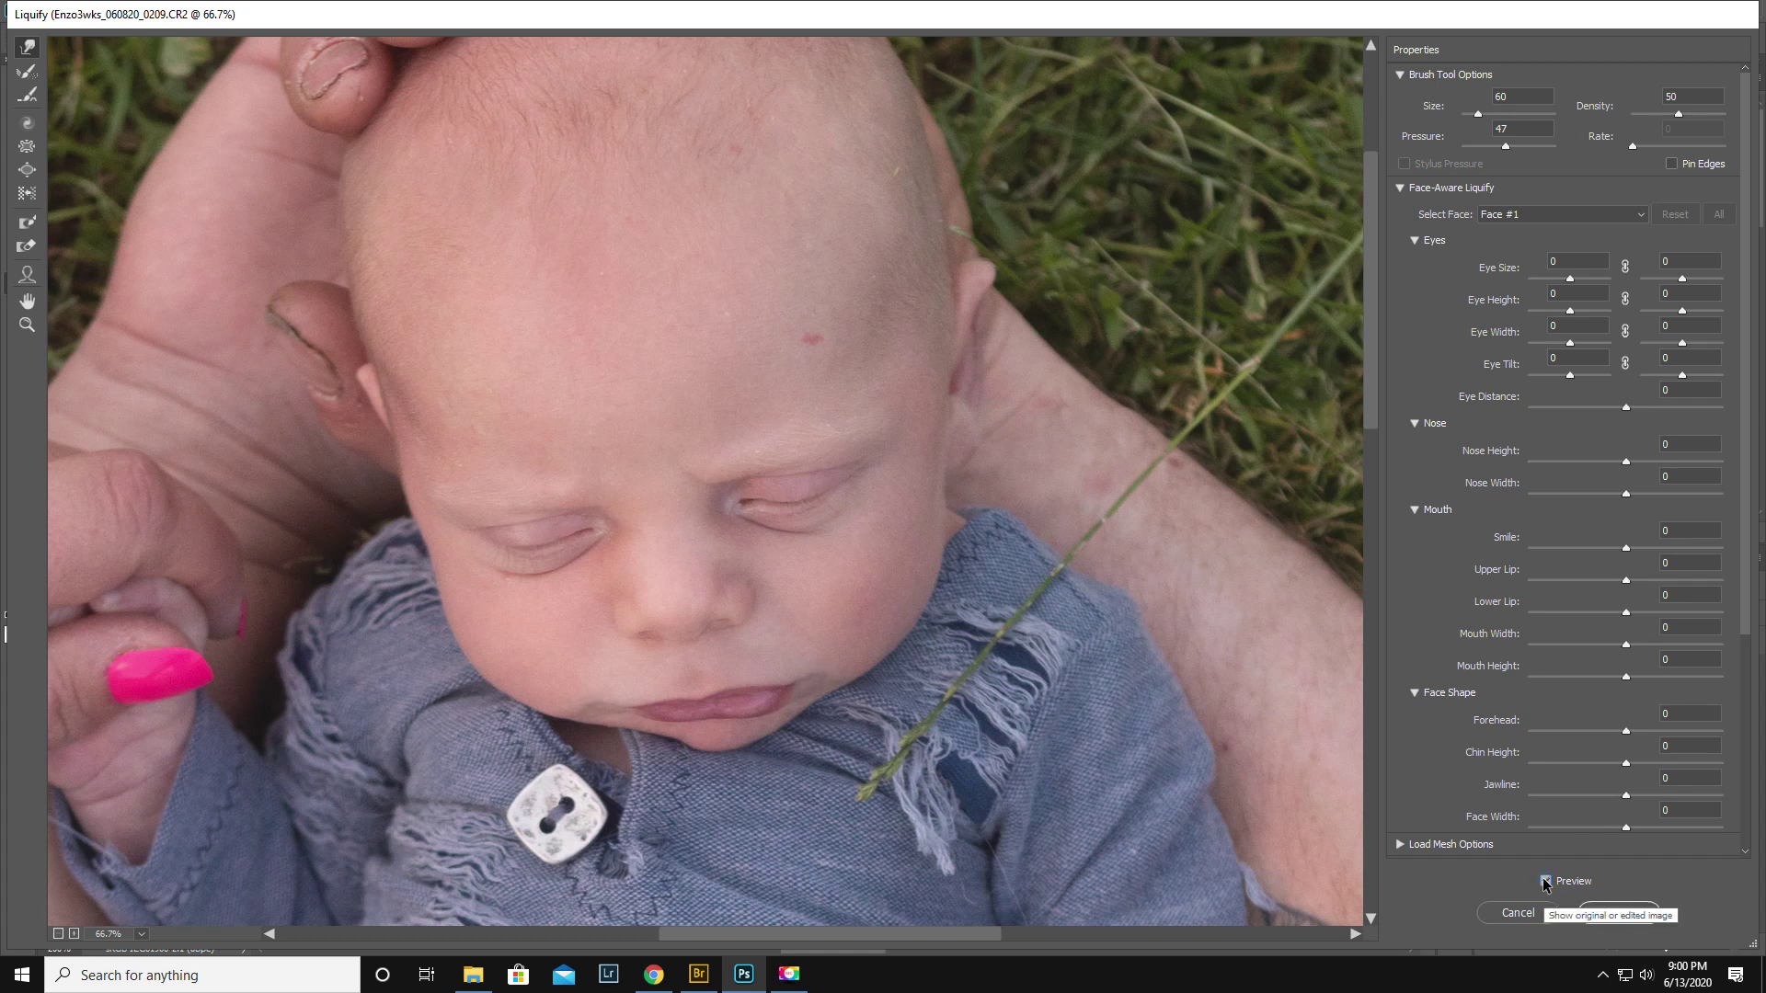
click(1546, 882)
click(1546, 882)
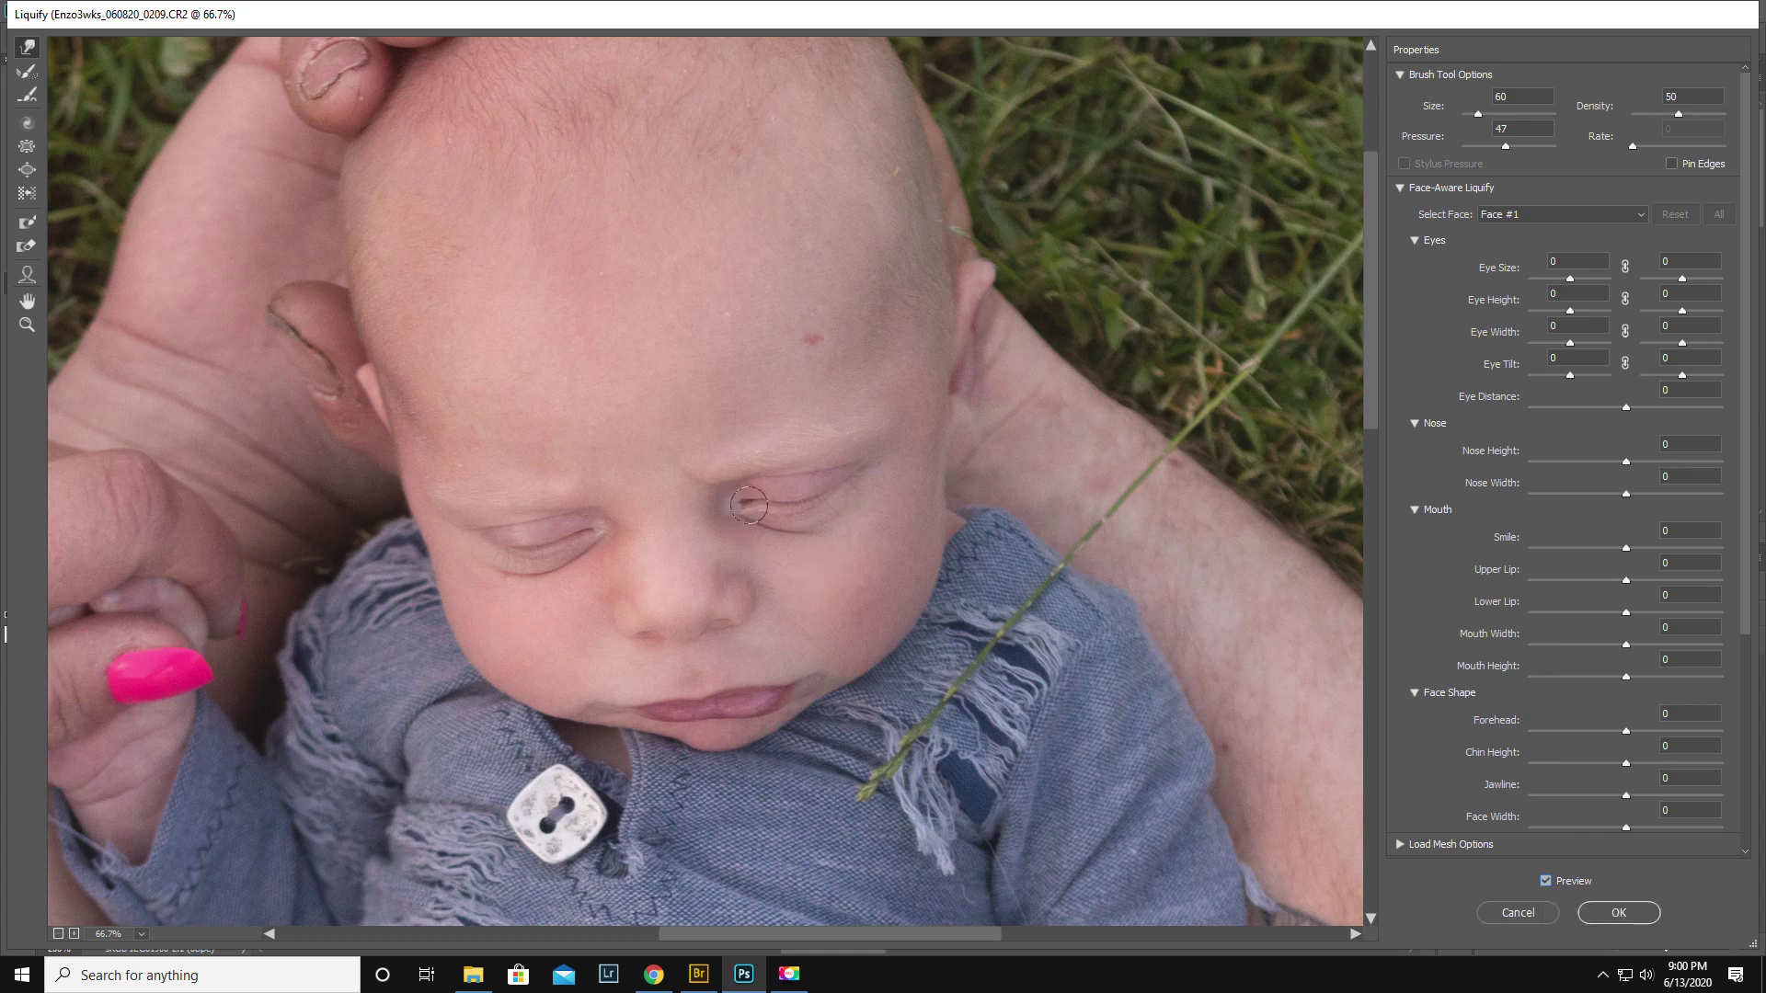
Zoom the Liquify preview to 200% around the other eye
click(26, 325)
click(756, 506)
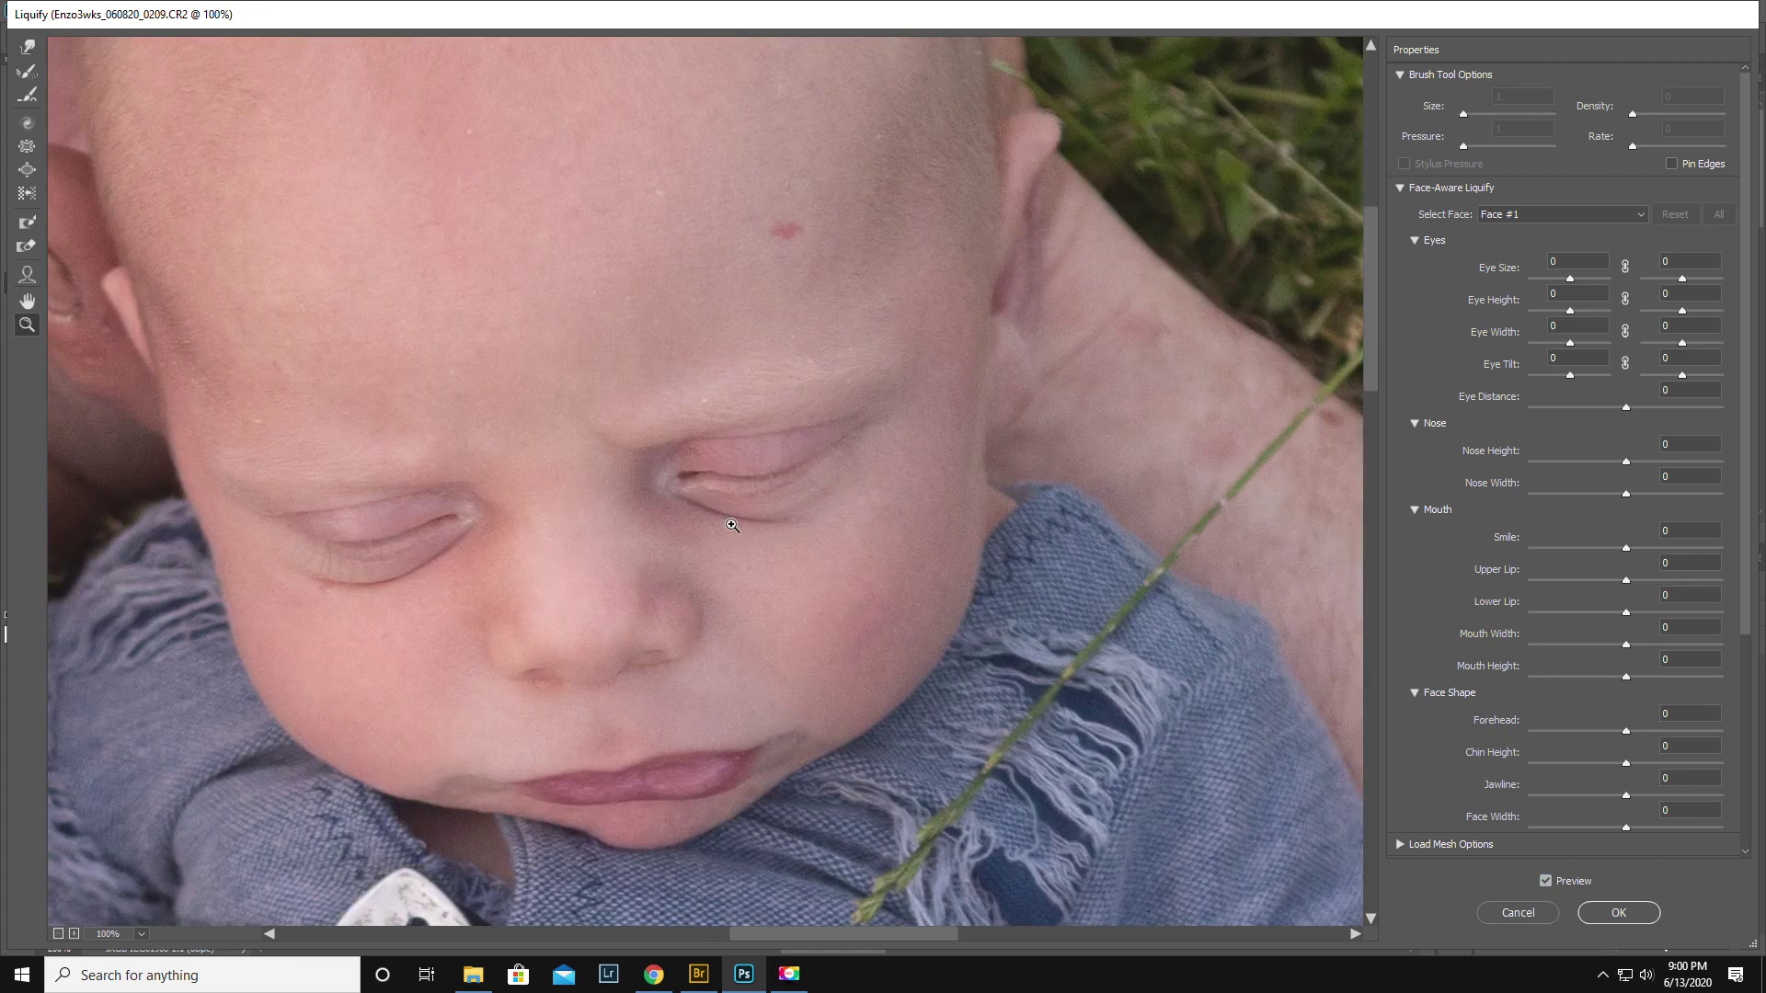
click(681, 481)
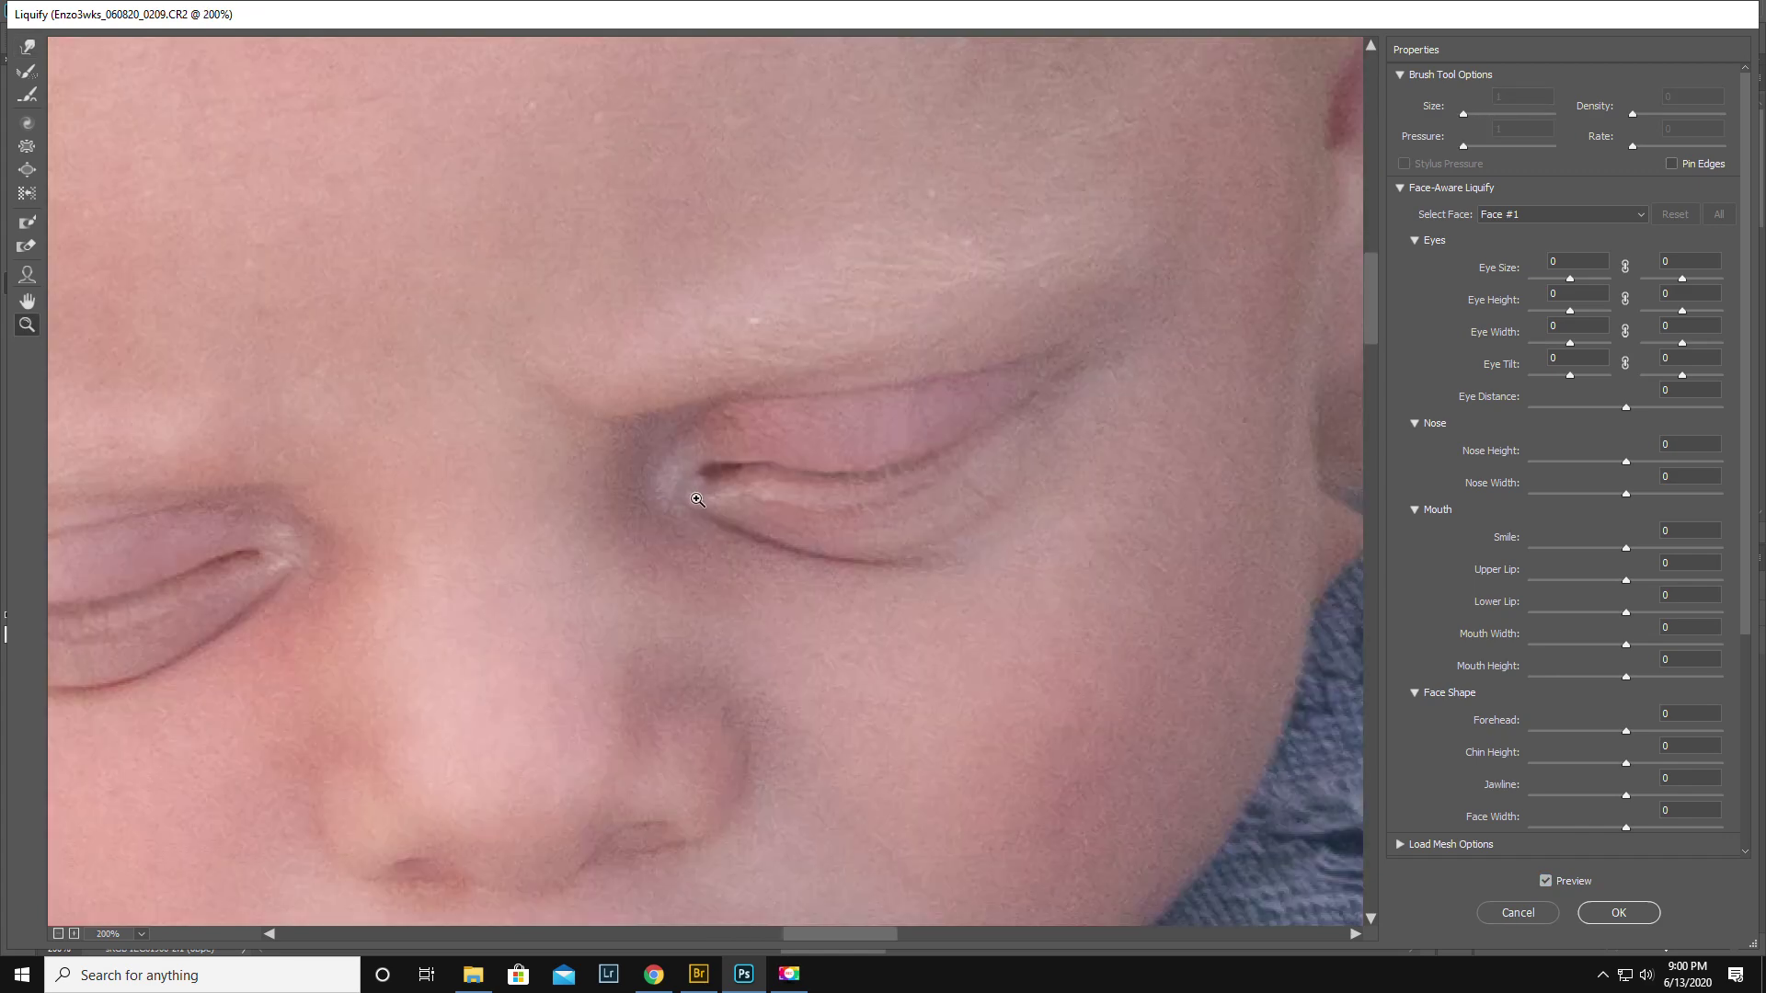
click(27, 226)
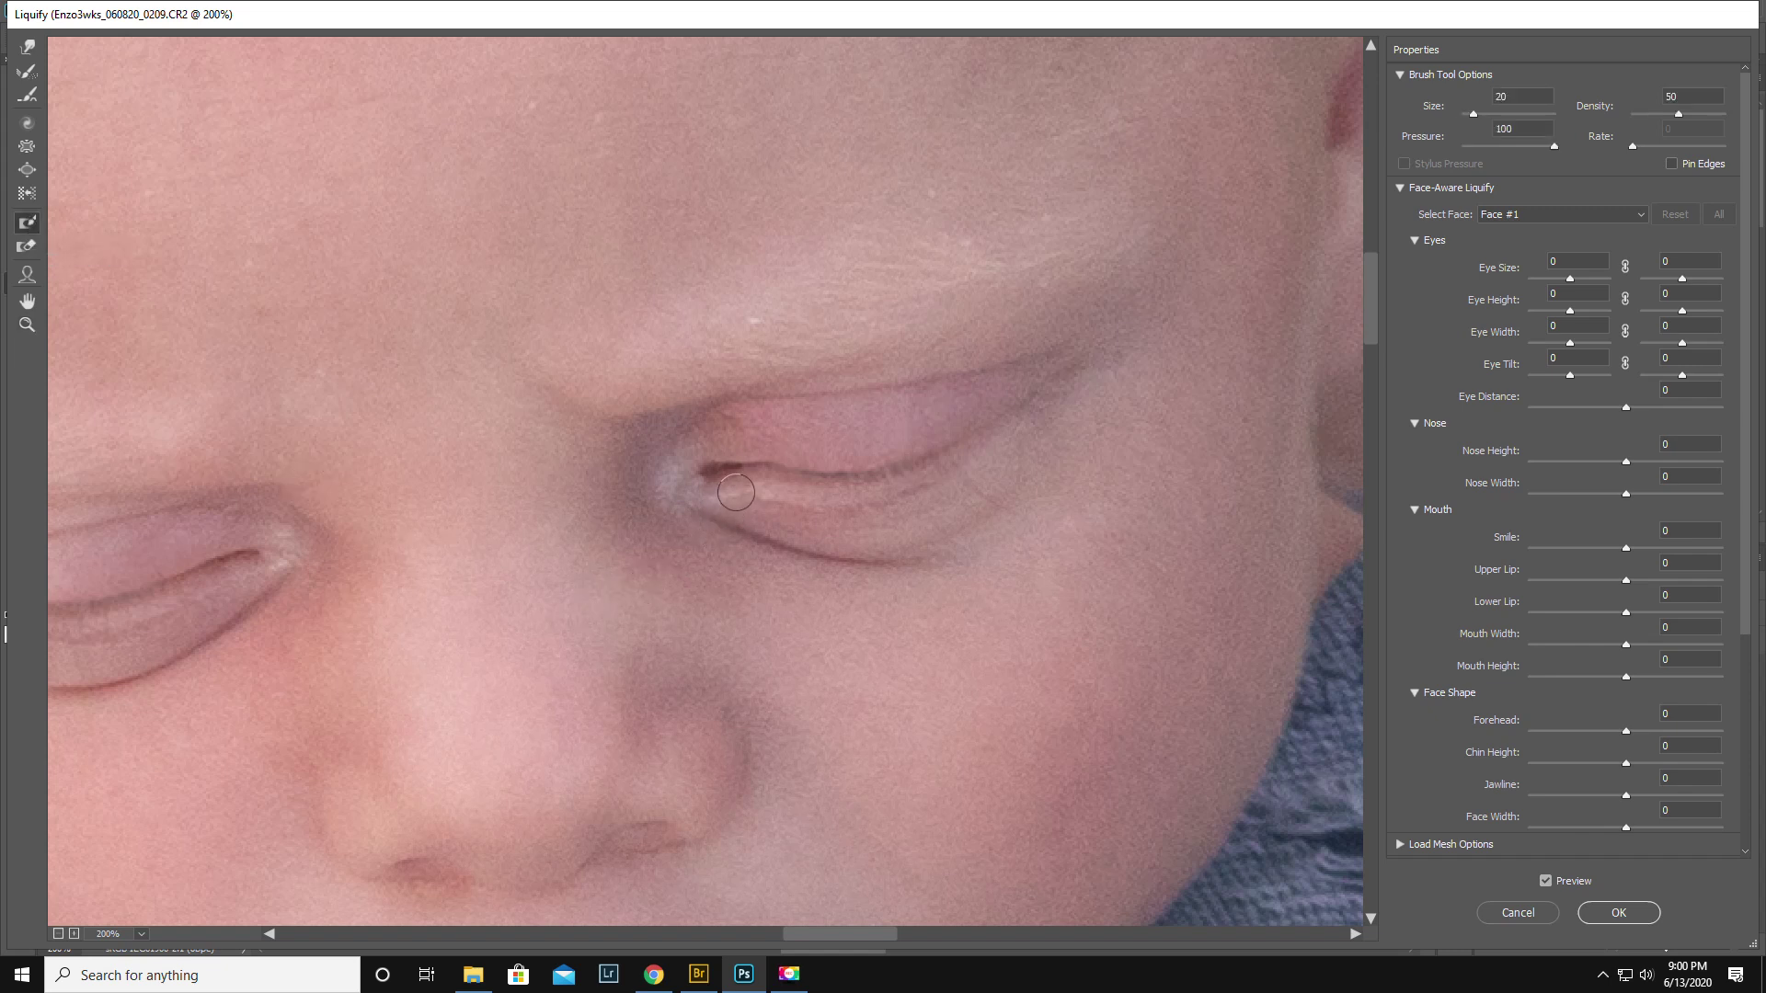
Freeze the eye's inner lash line and reduce the Forward Warp brush to size 20
mouse_move(736, 491)
mouse_down()
mouse_move(730, 502)
mouse_move(757, 481)
mouse_move(828, 490)
mouse_up()
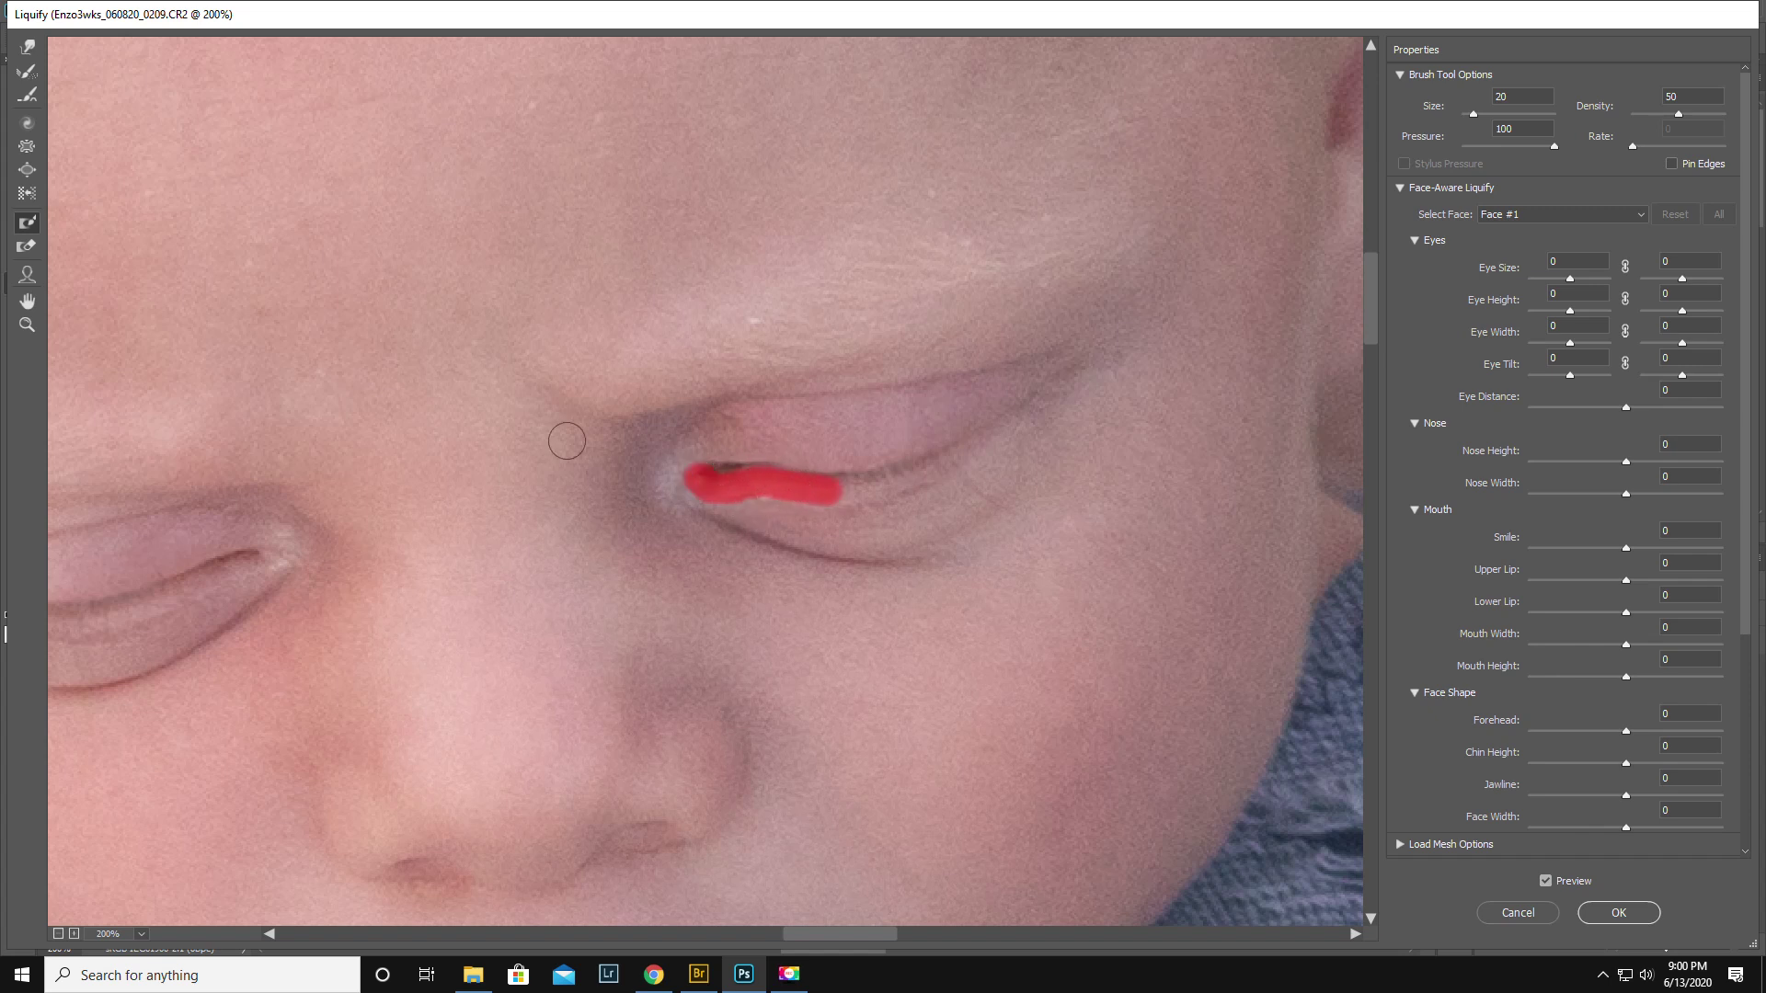
click(27, 46)
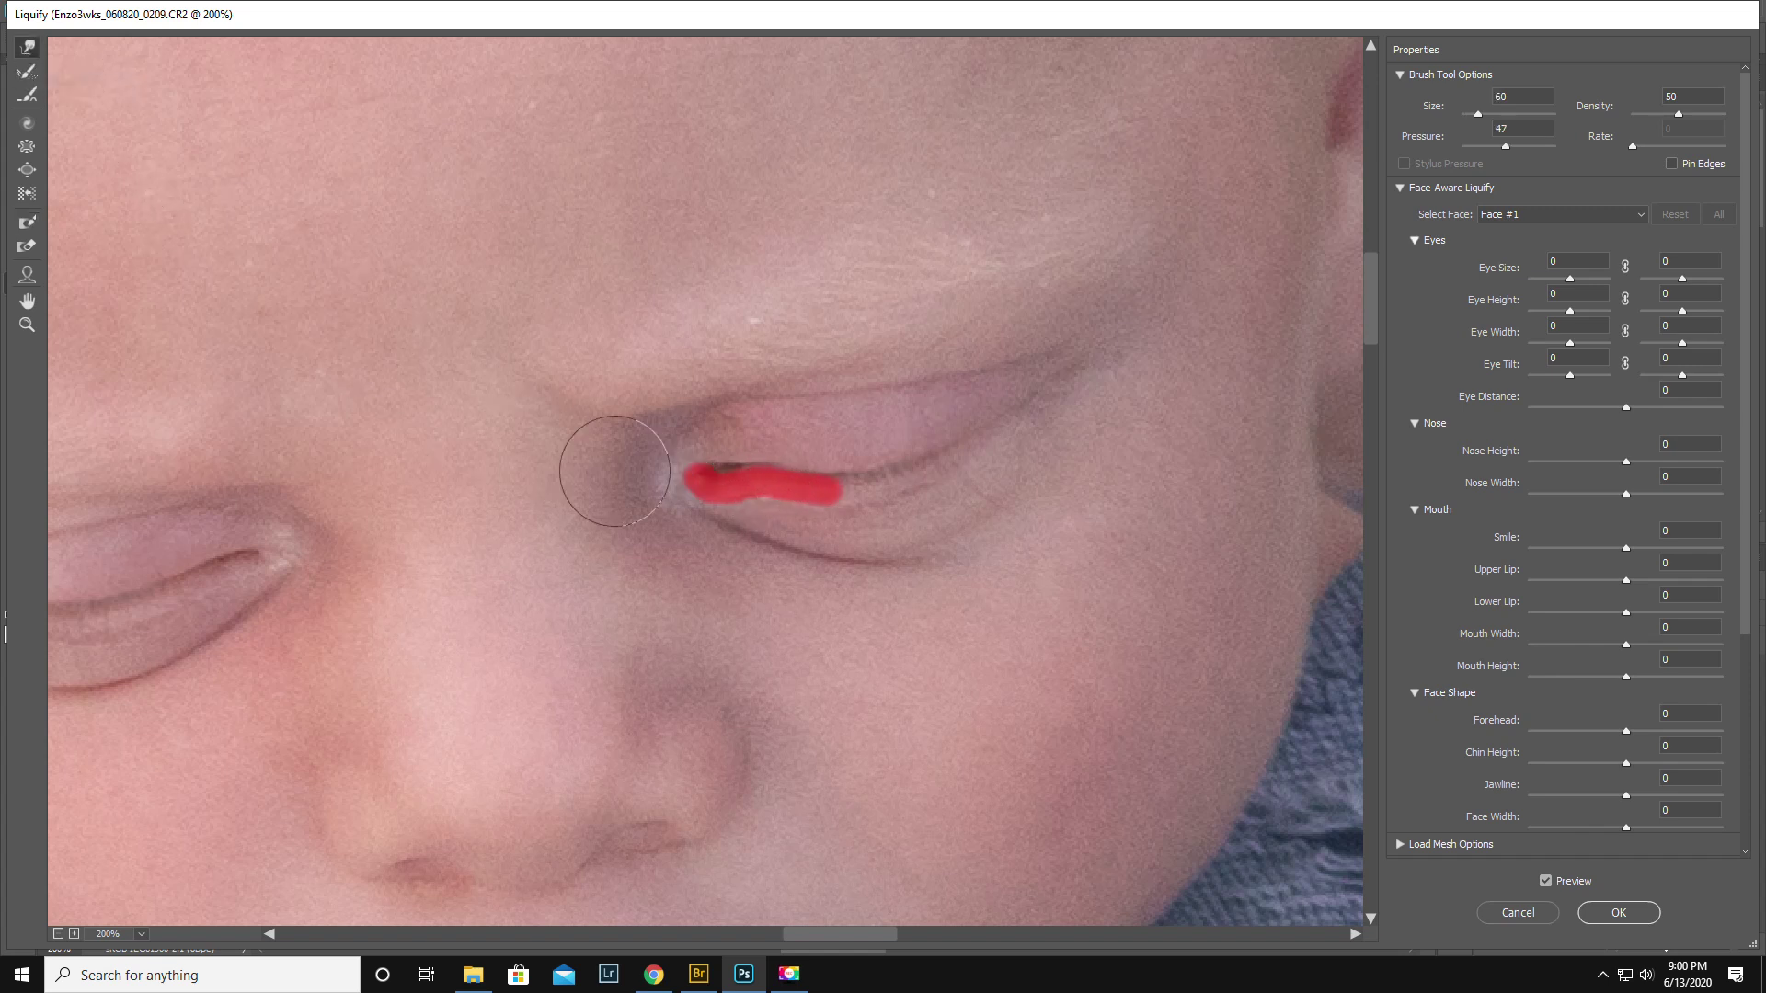
key(bracketleft)
key(bracketleft)
key(bracketleft)
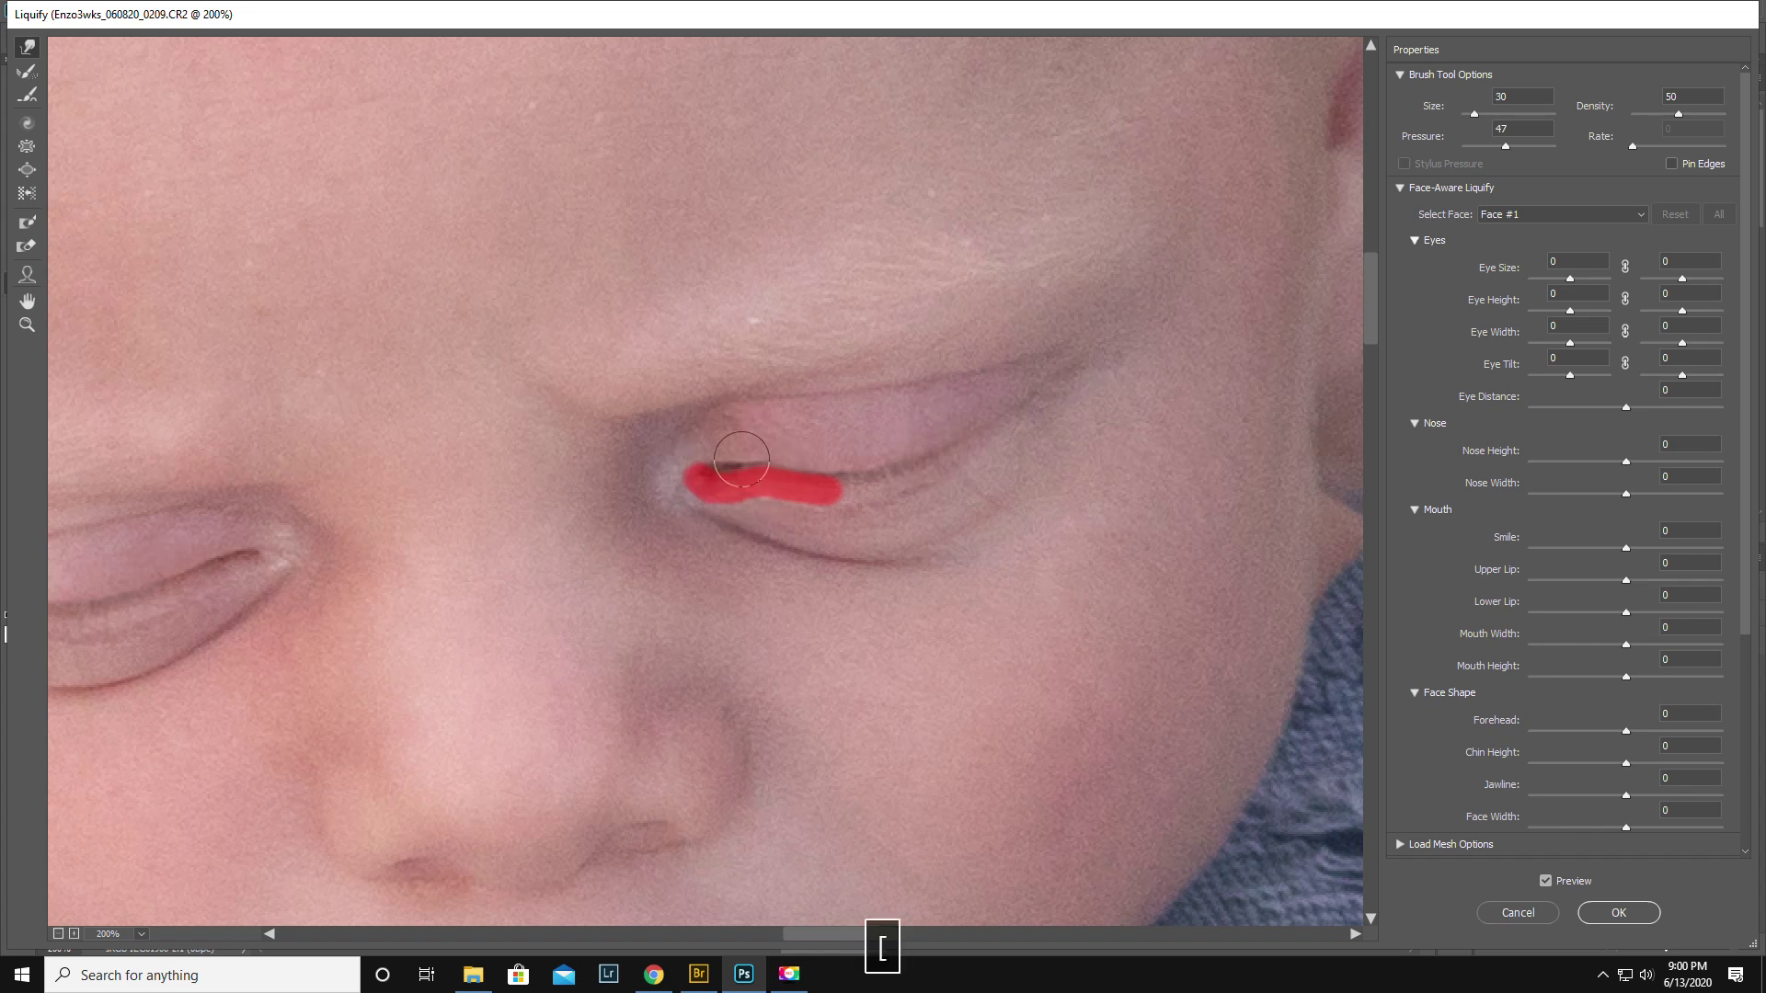
key(bracketleft)
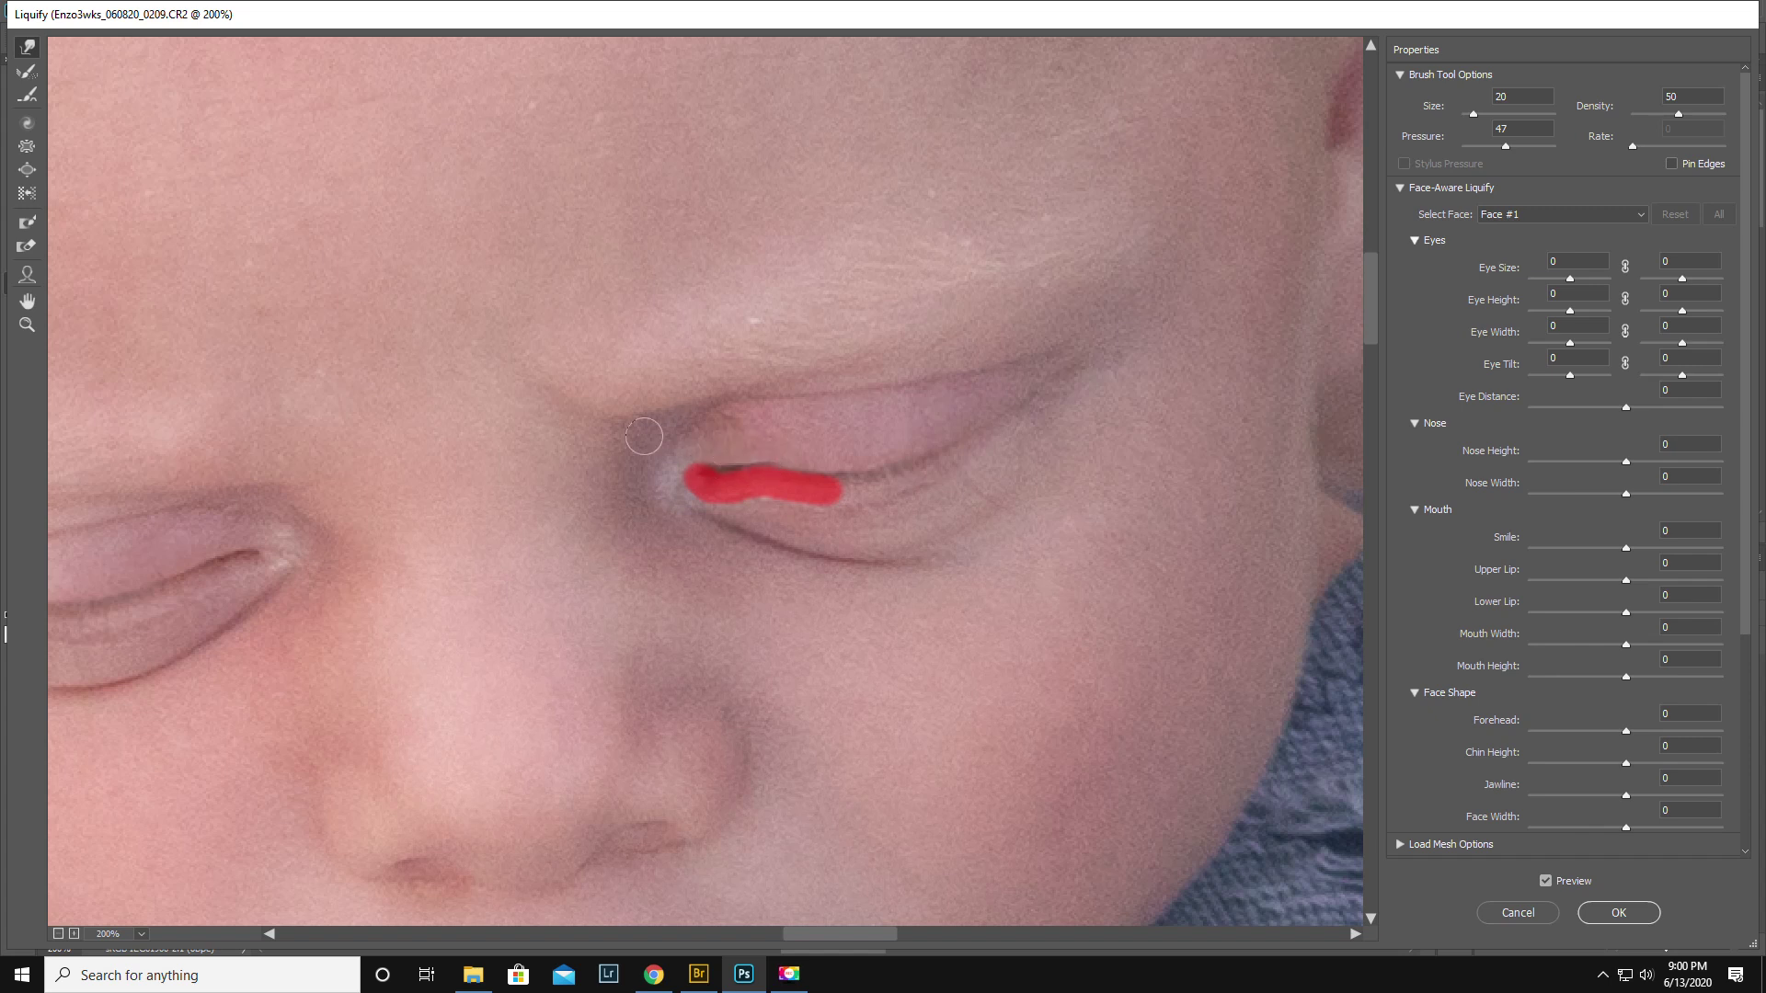
click(26, 245)
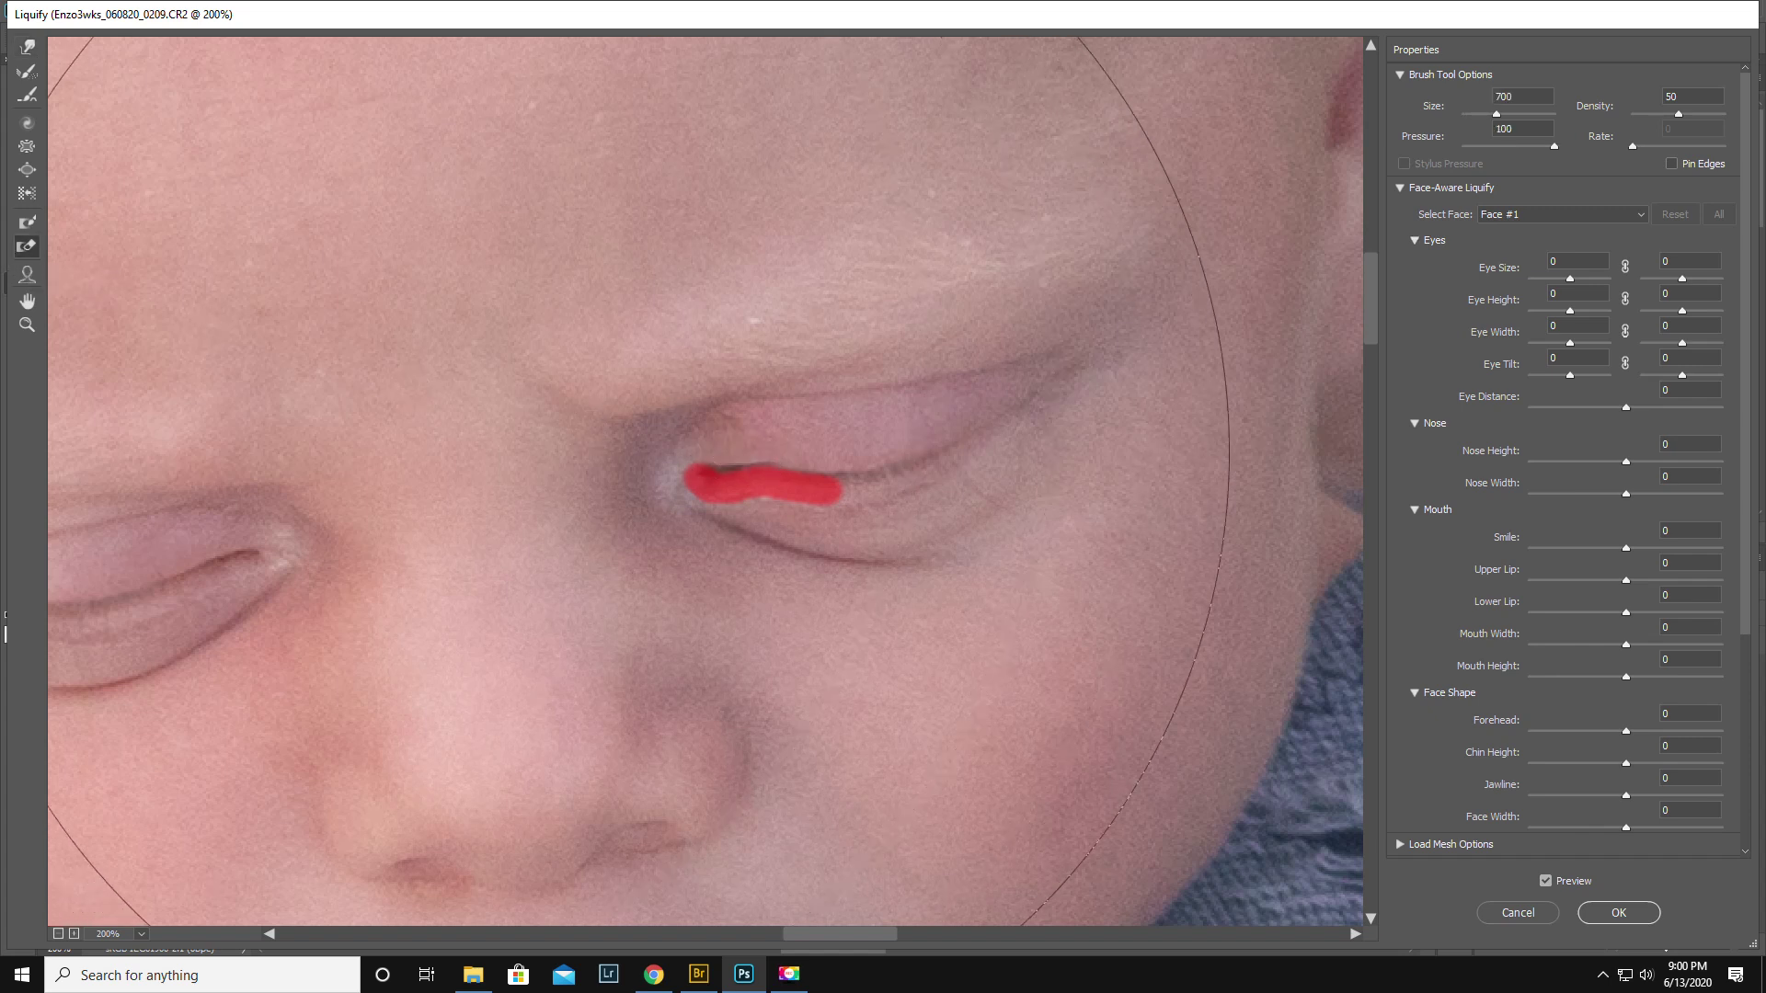
Thaw the red frozen mask off the eyelid and compare the edited eyes with the original
click(584, 451)
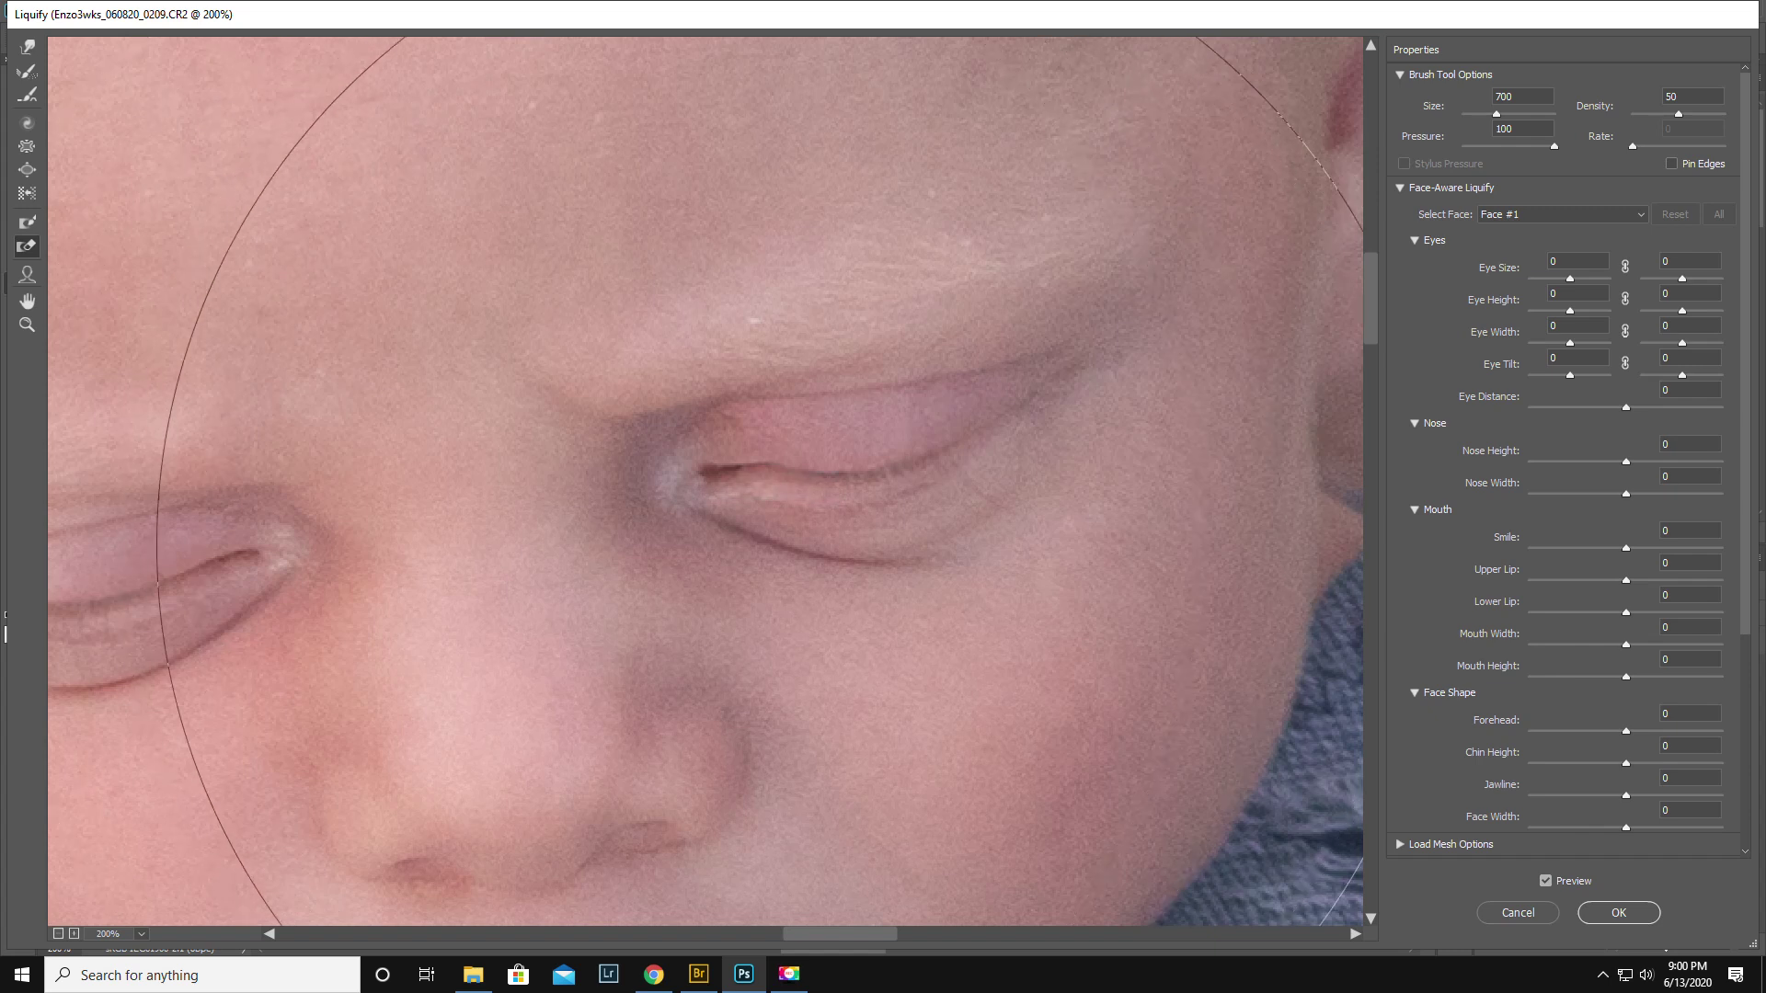
key(bracketleft)
key(bracketleft)
key(bracketleft)
key(bracketleft)
key(bracketleft)
key(bracketleft)
key(bracketleft)
key(bracketleft)
key(bracketleft)
key(bracketleft)
key(bracketleft)
key(bracketleft)
key(bracketleft)
key(bracketleft)
key(bracketleft)
key(bracketleft)
key(bracketleft)
key(bracketleft)
key(bracketleft)
key(bracketleft)
key(bracketleft)
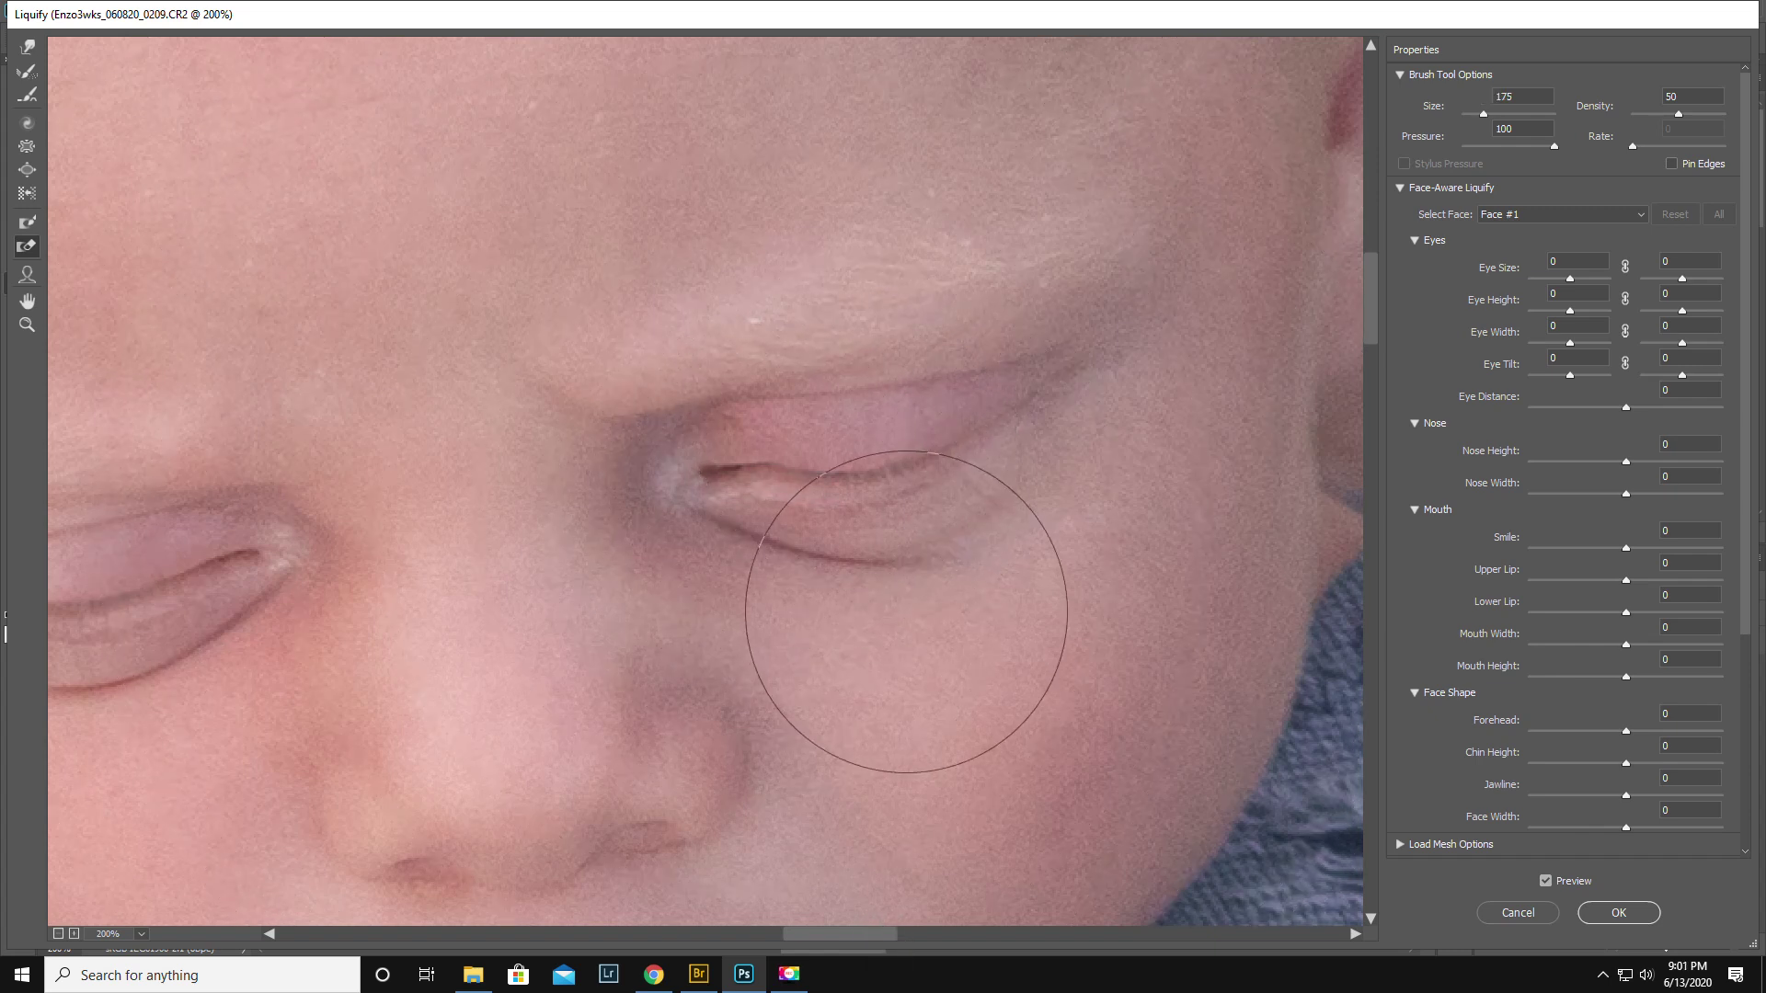
click(1545, 881)
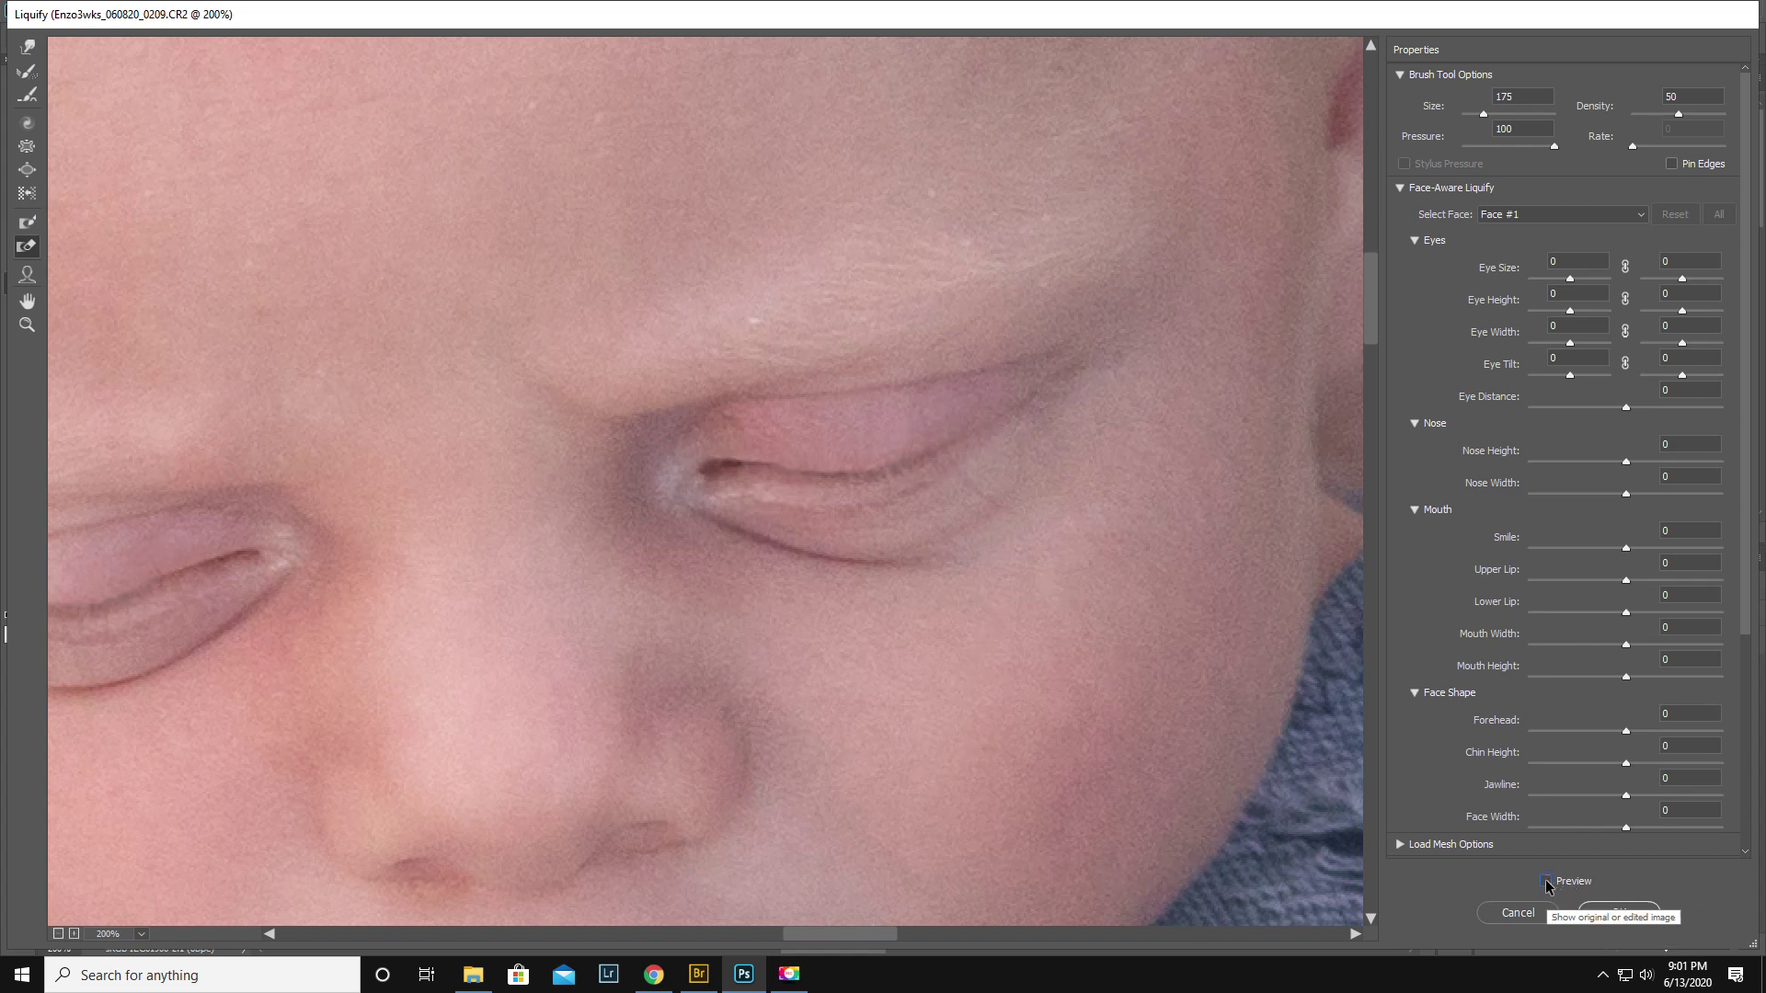
click(1545, 881)
click(1545, 881)
click(1545, 881)
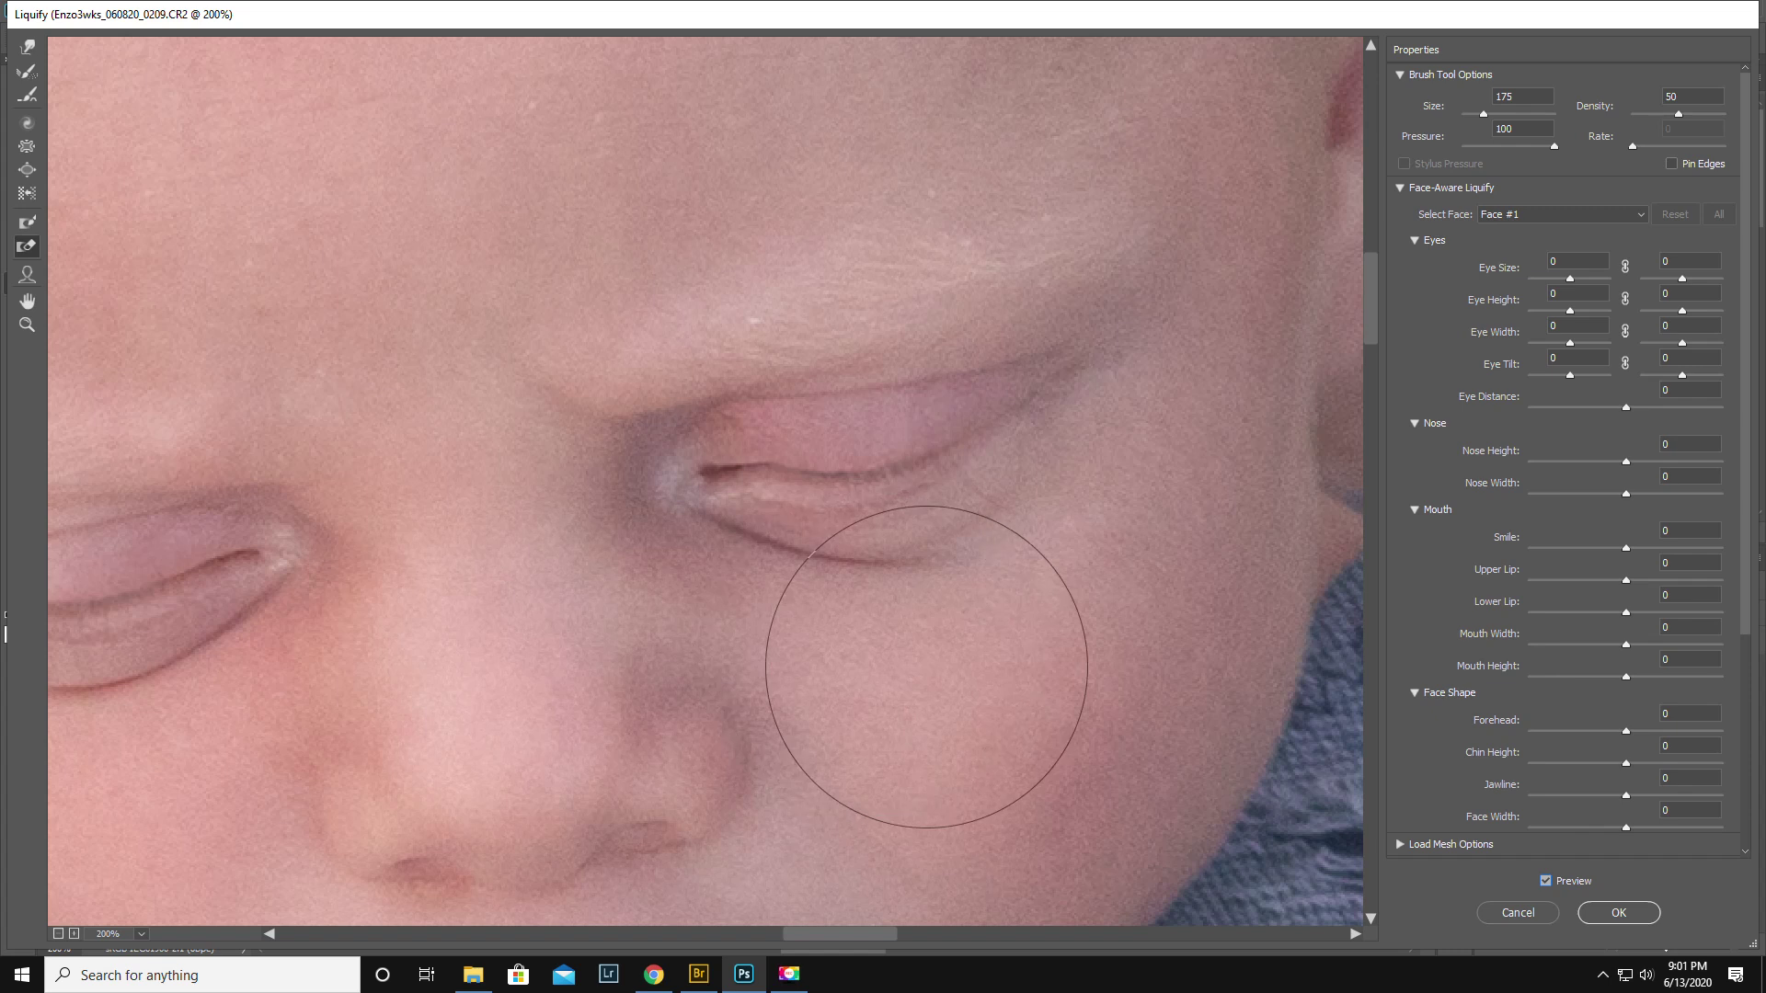
Smooth the inner-corner eyelid crease with a size-35 Forward Warp brush
click(27, 47)
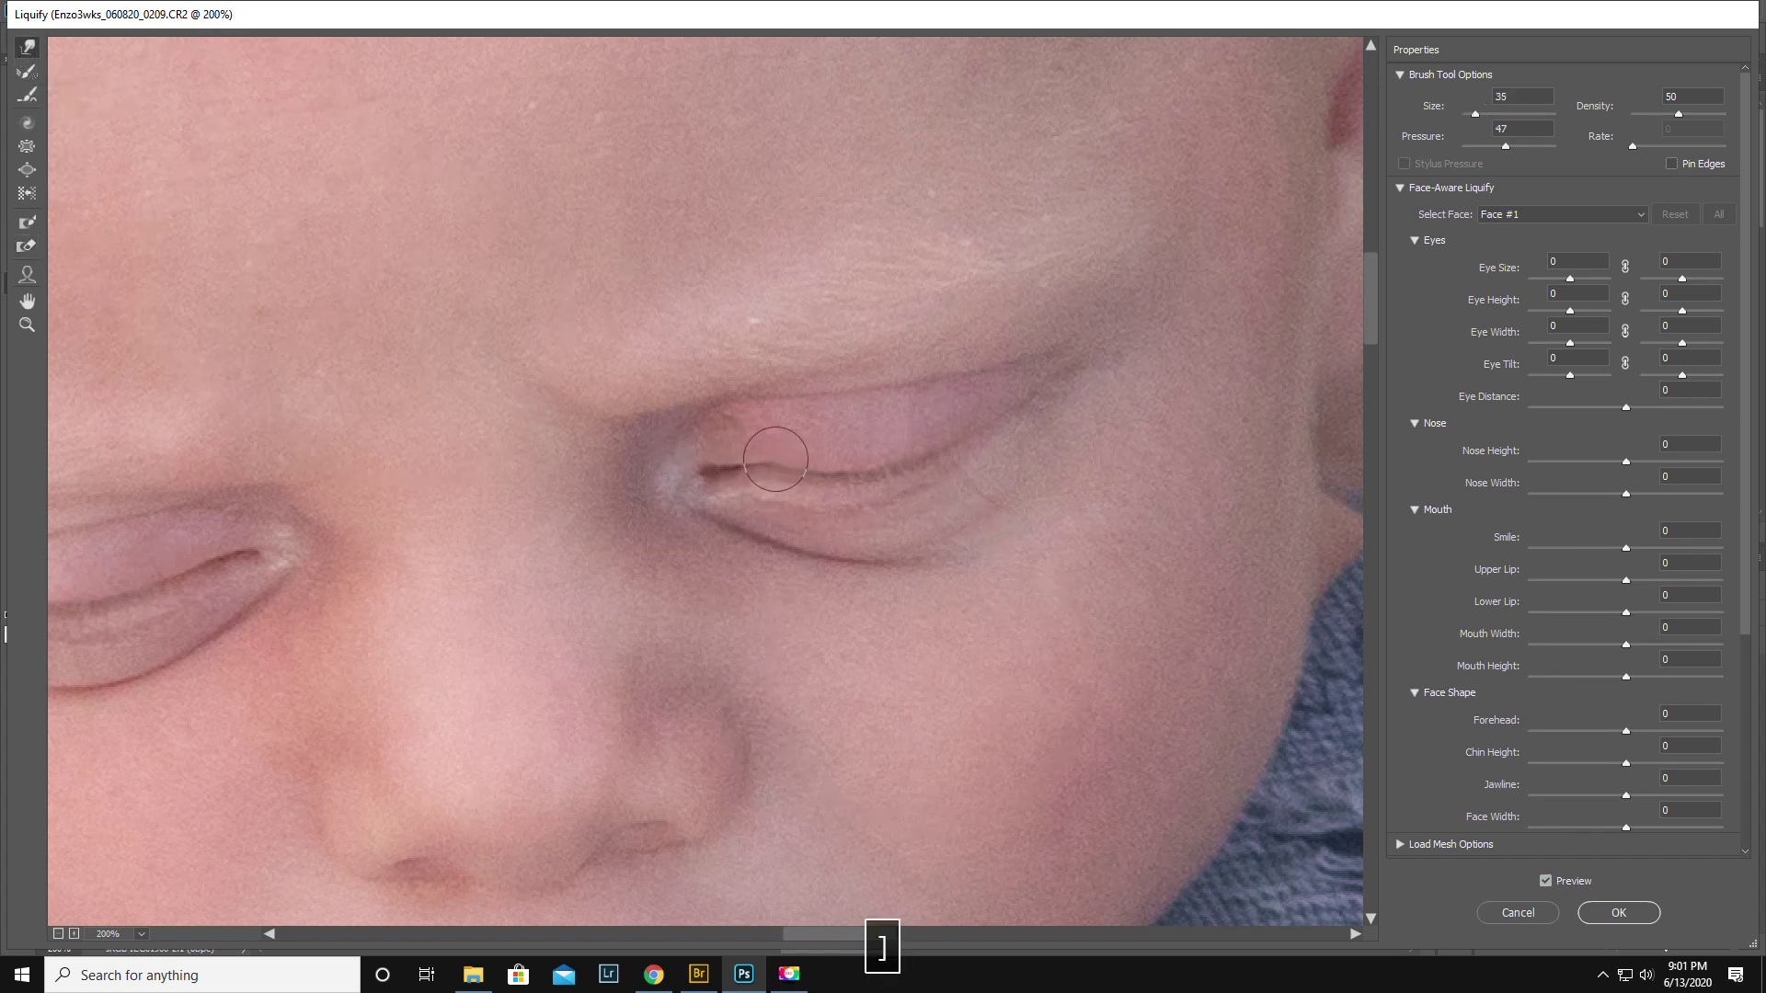
key(bracketright)
key(bracketright)
key(bracketright)
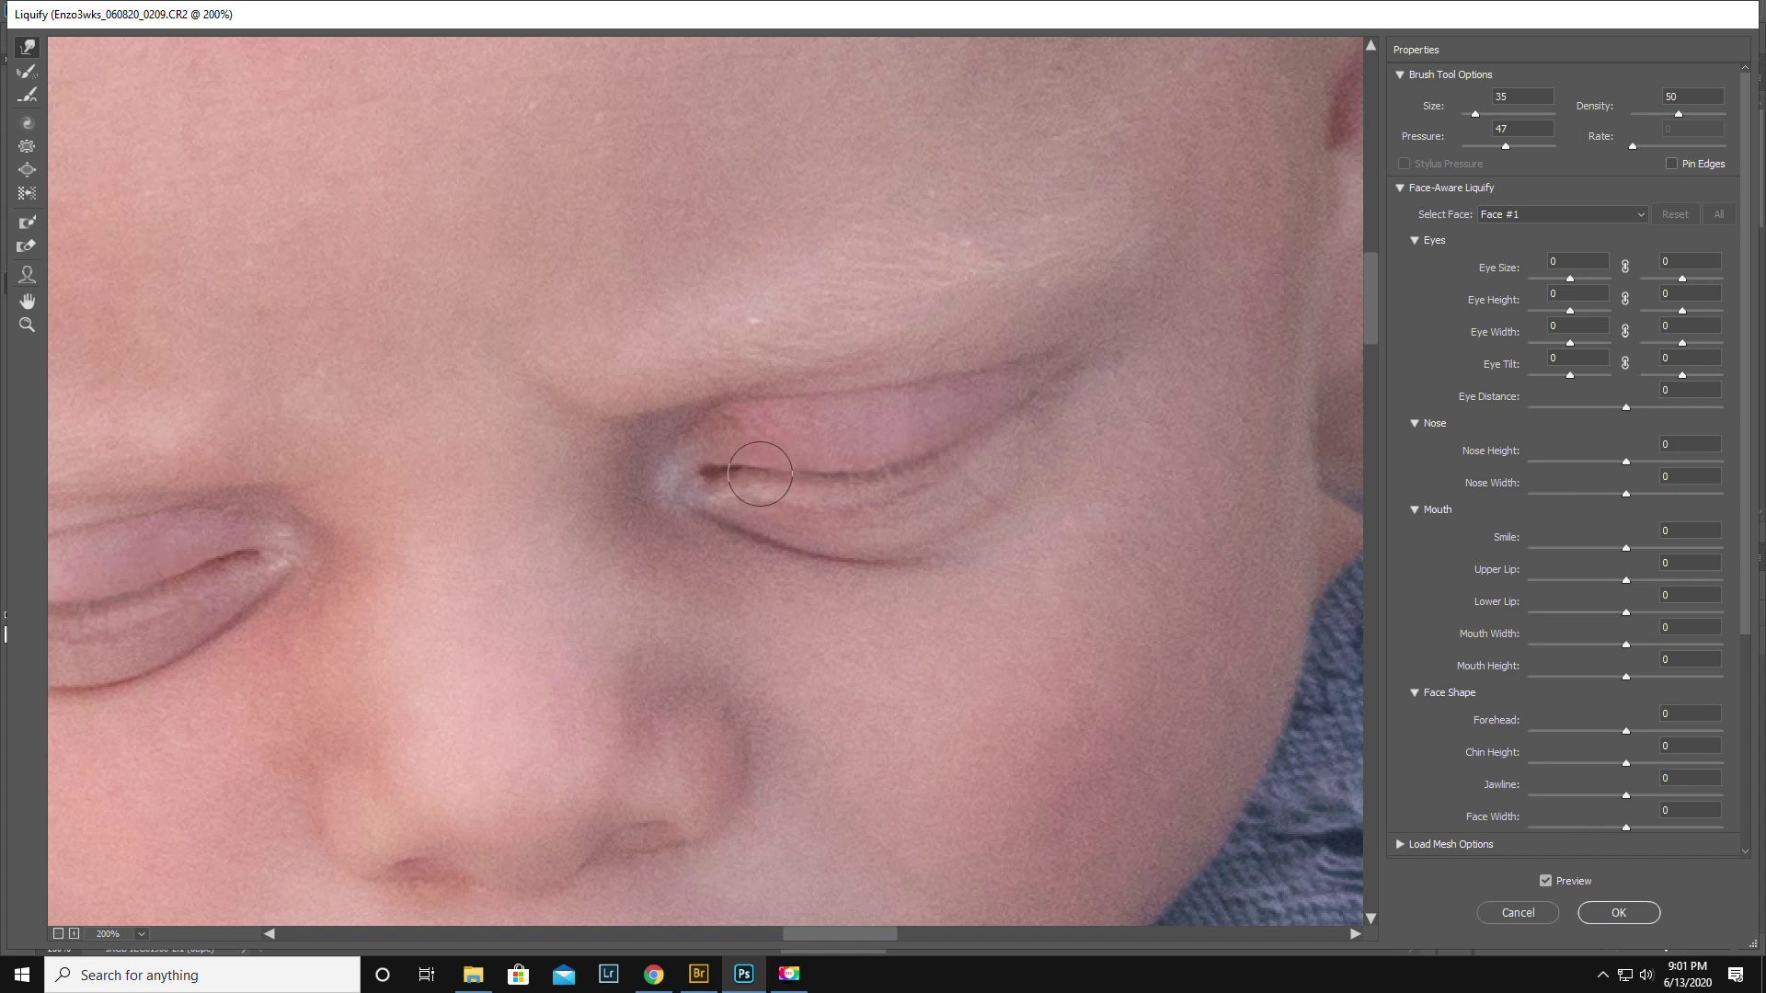
mouse_move(747, 465)
mouse_down()
mouse_move(689, 474)
mouse_move(771, 488)
mouse_move(833, 472)
mouse_up()
Apply the Liquify edits and zoom out to show the entire photo
click(1647, 914)
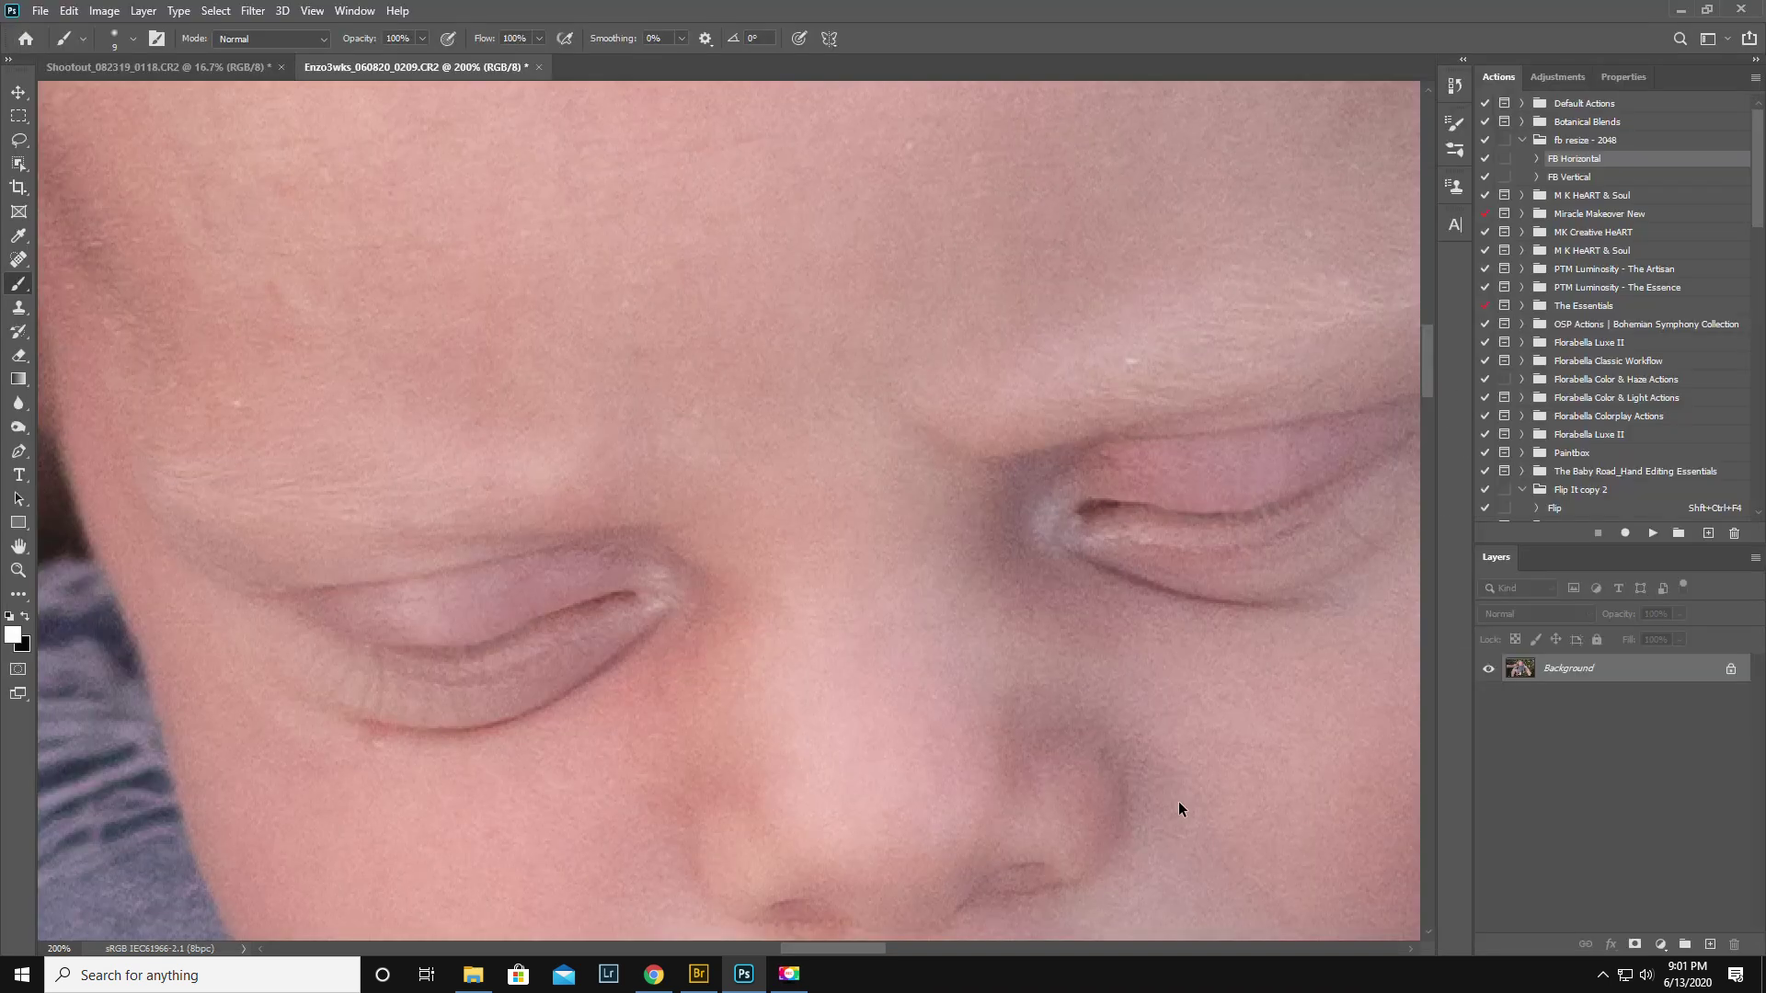
click(18, 571)
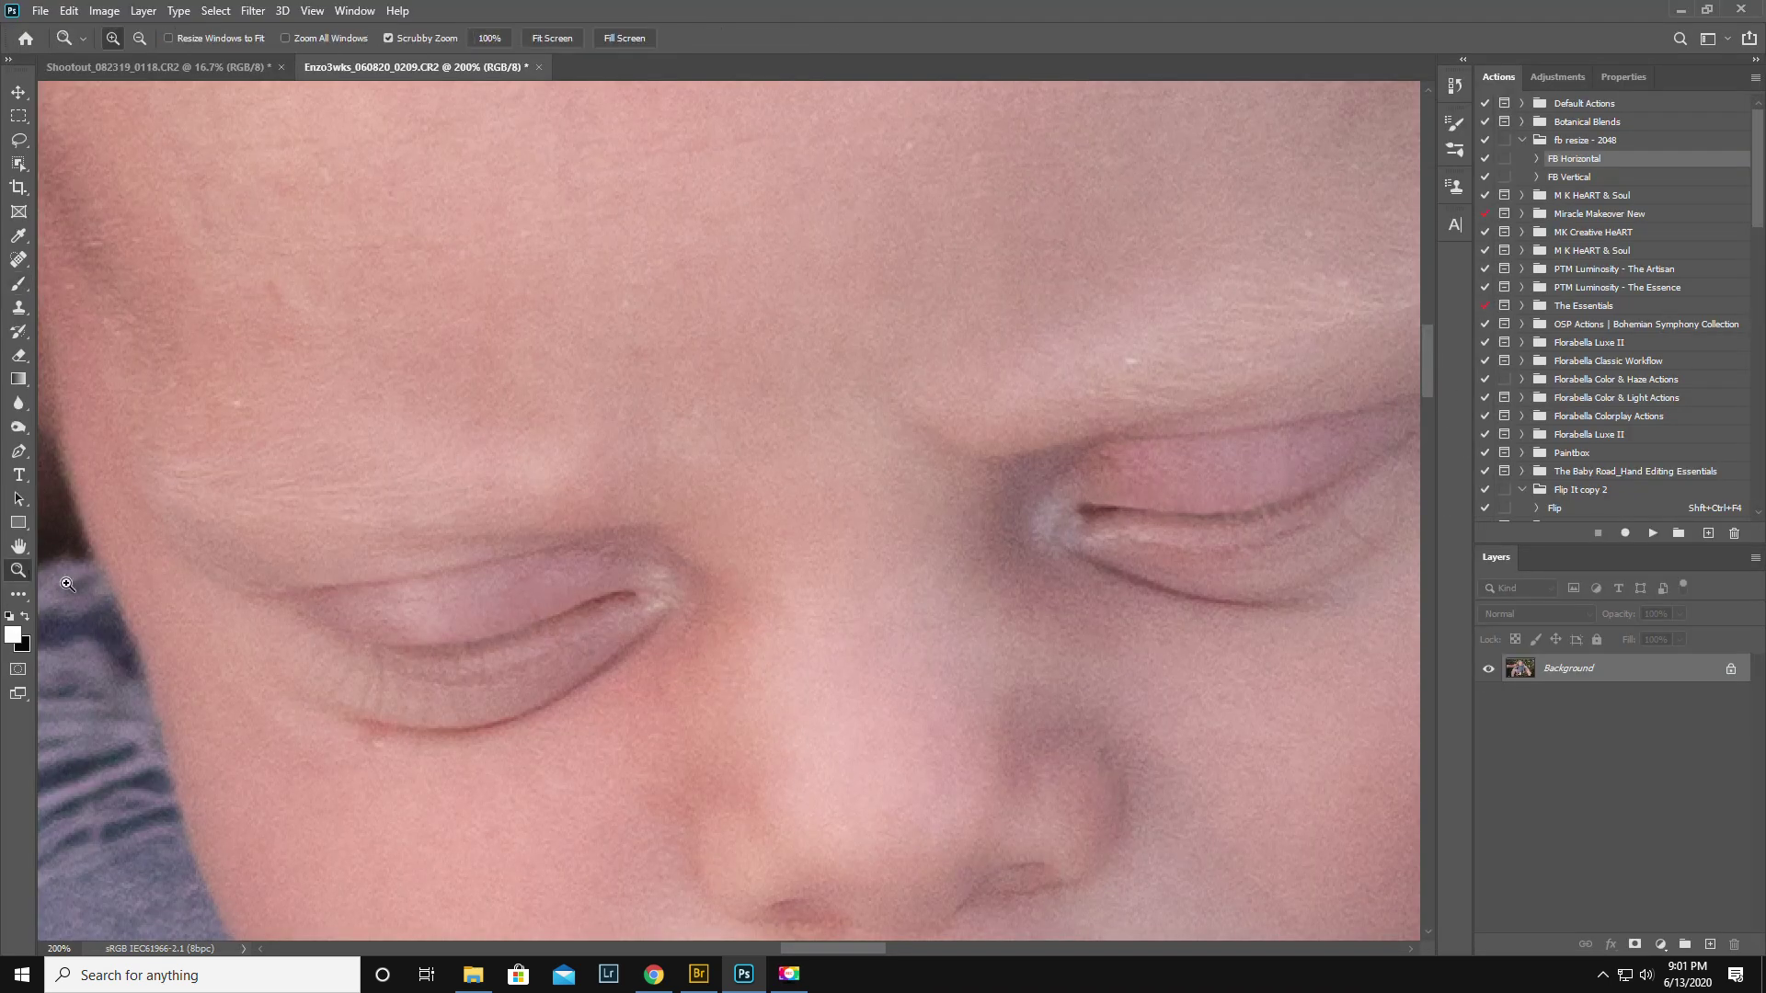
alt+click(999, 642)
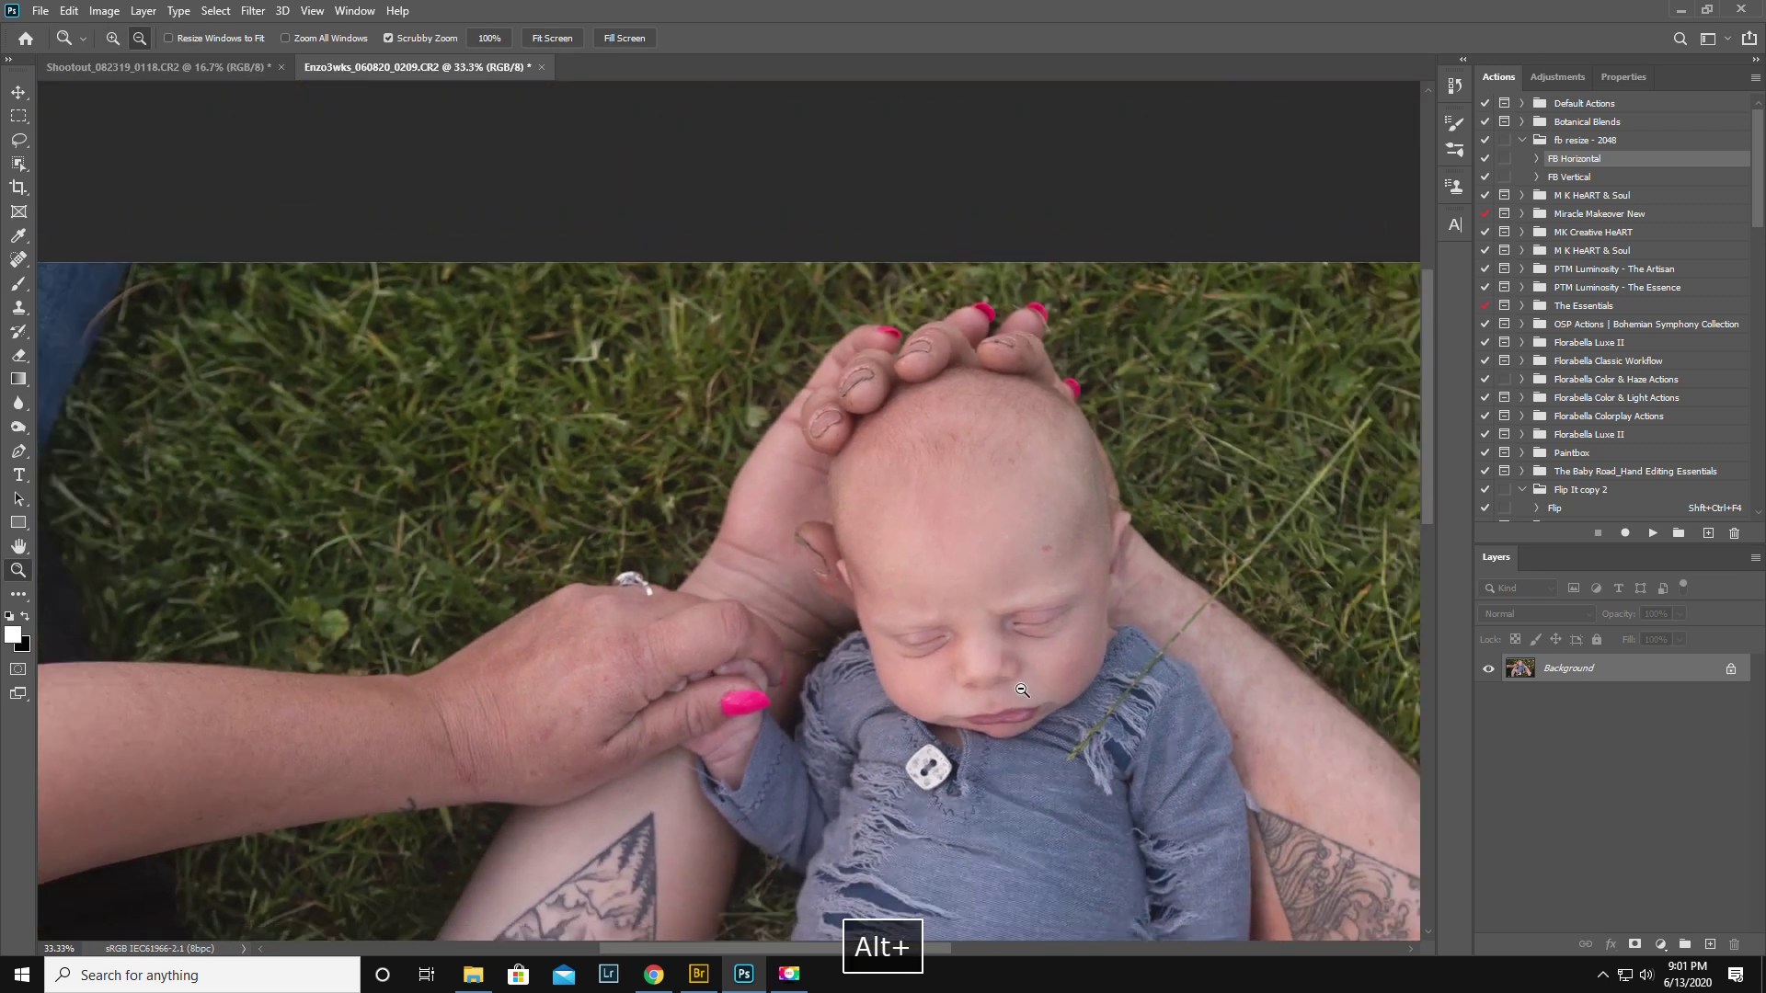
alt+click(1021, 690)
alt+click(1013, 743)
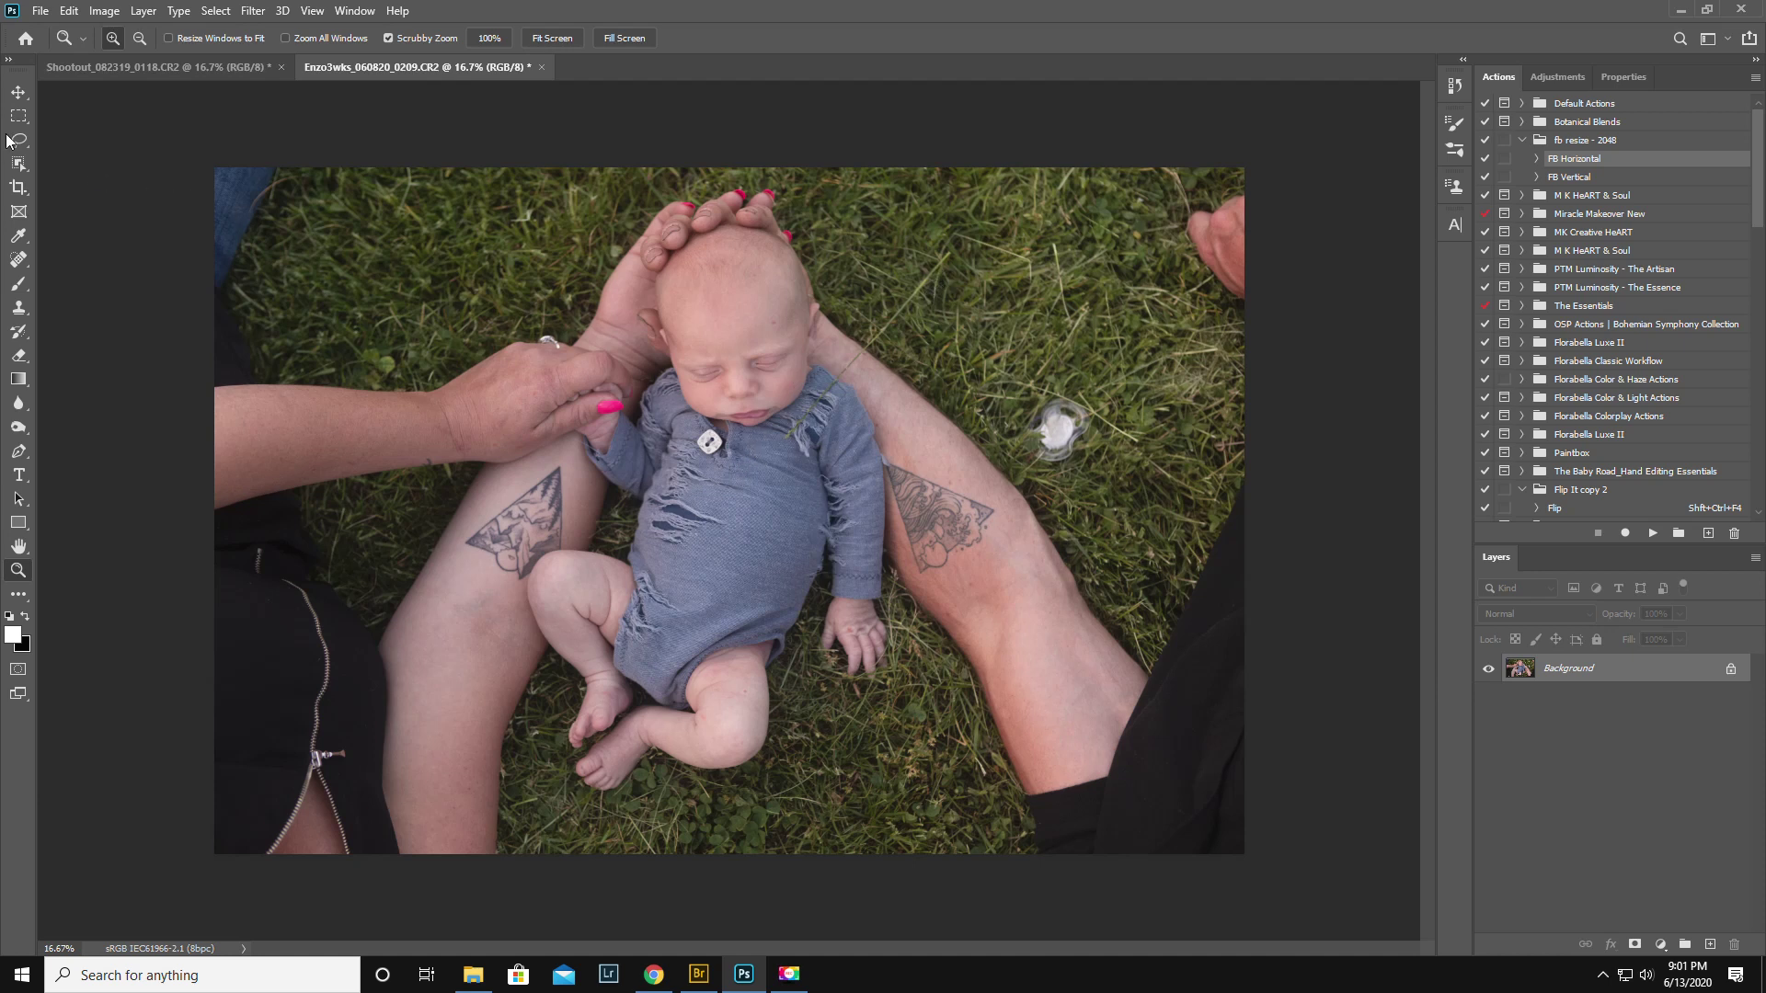
Lasso the pacifier on the grass, fill it Content-Aware in Normal mode, and deselect
click(18, 140)
mouse_move(1128, 437)
mouse_down()
mouse_move(1083, 376)
mouse_move(1017, 416)
mouse_move(1025, 458)
mouse_move(1124, 441)
mouse_move(1057, 370)
mouse_up()
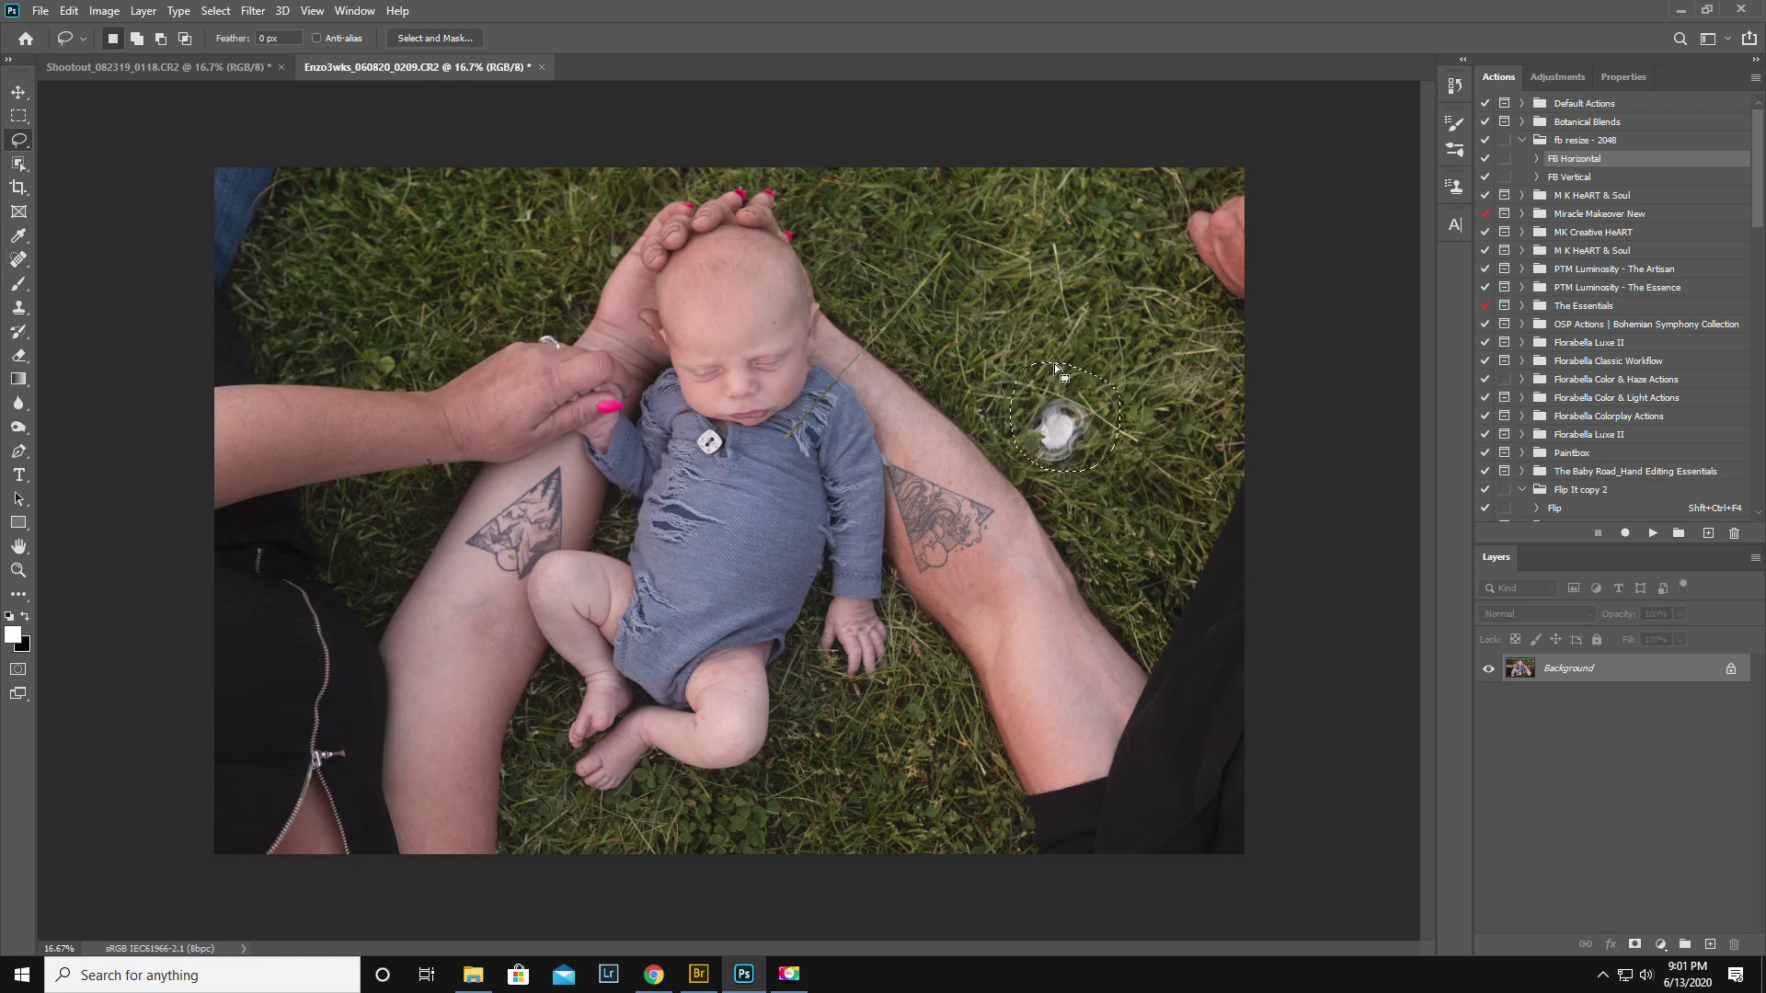
key(BackSpace)
click(883, 262)
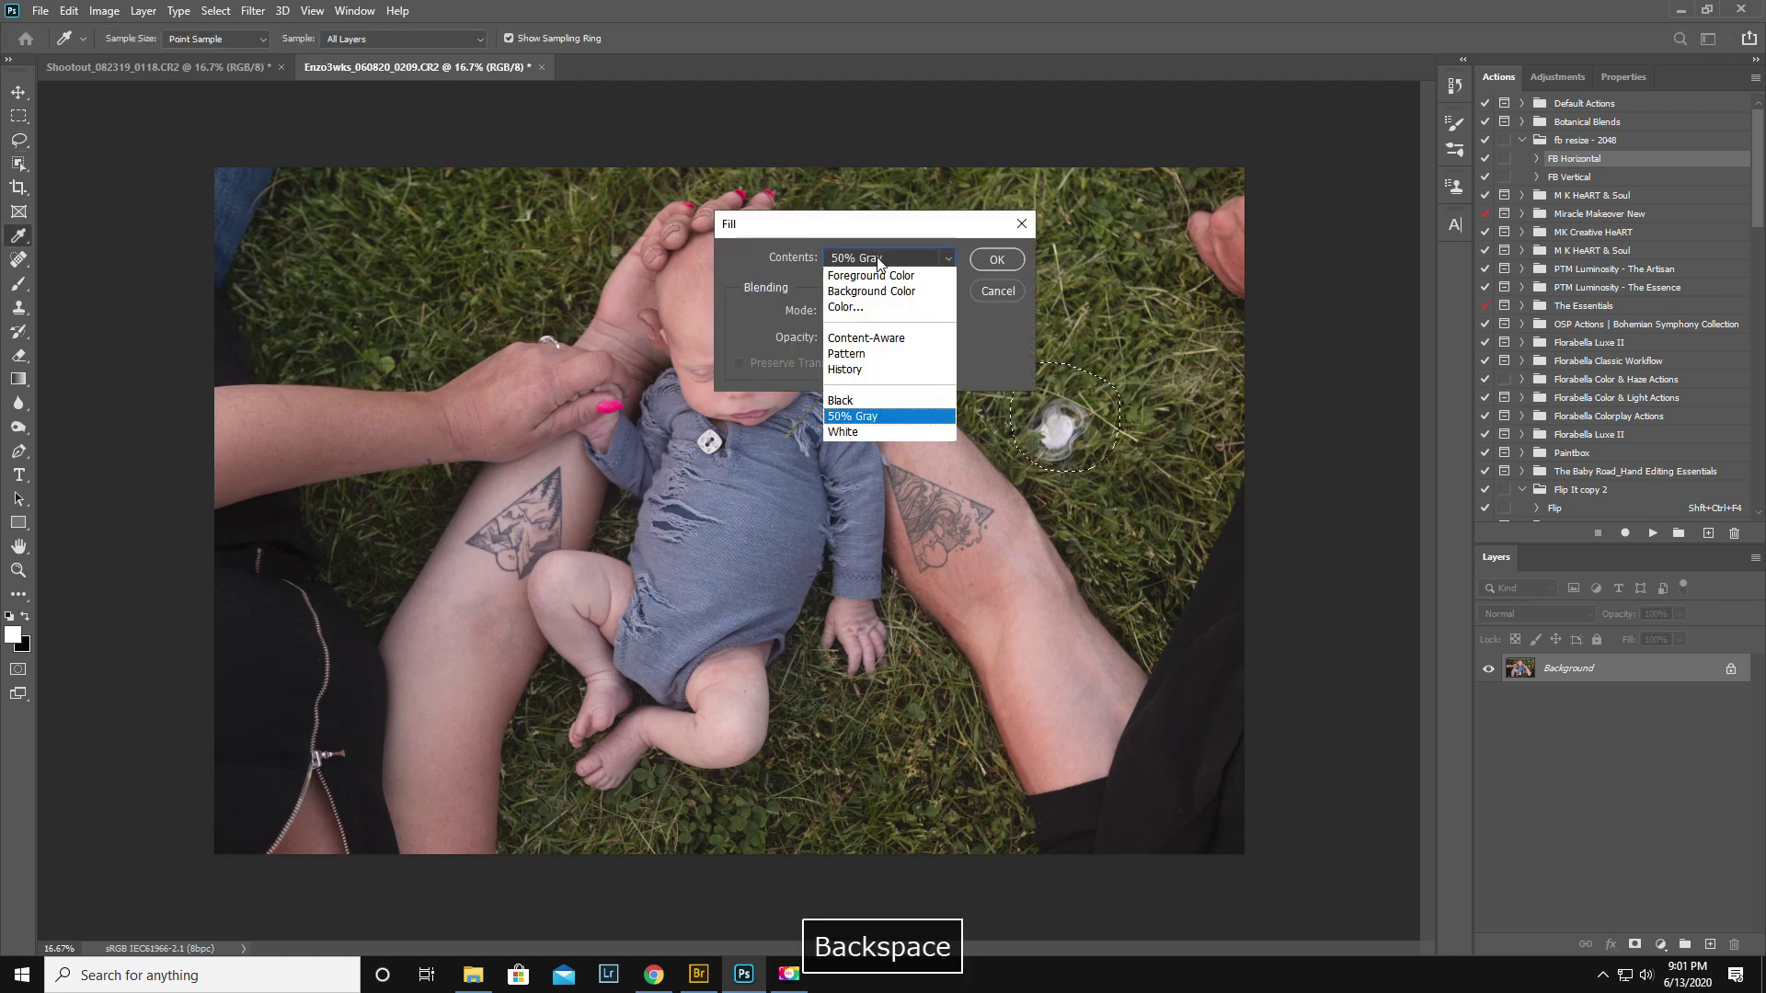
click(863, 341)
click(861, 365)
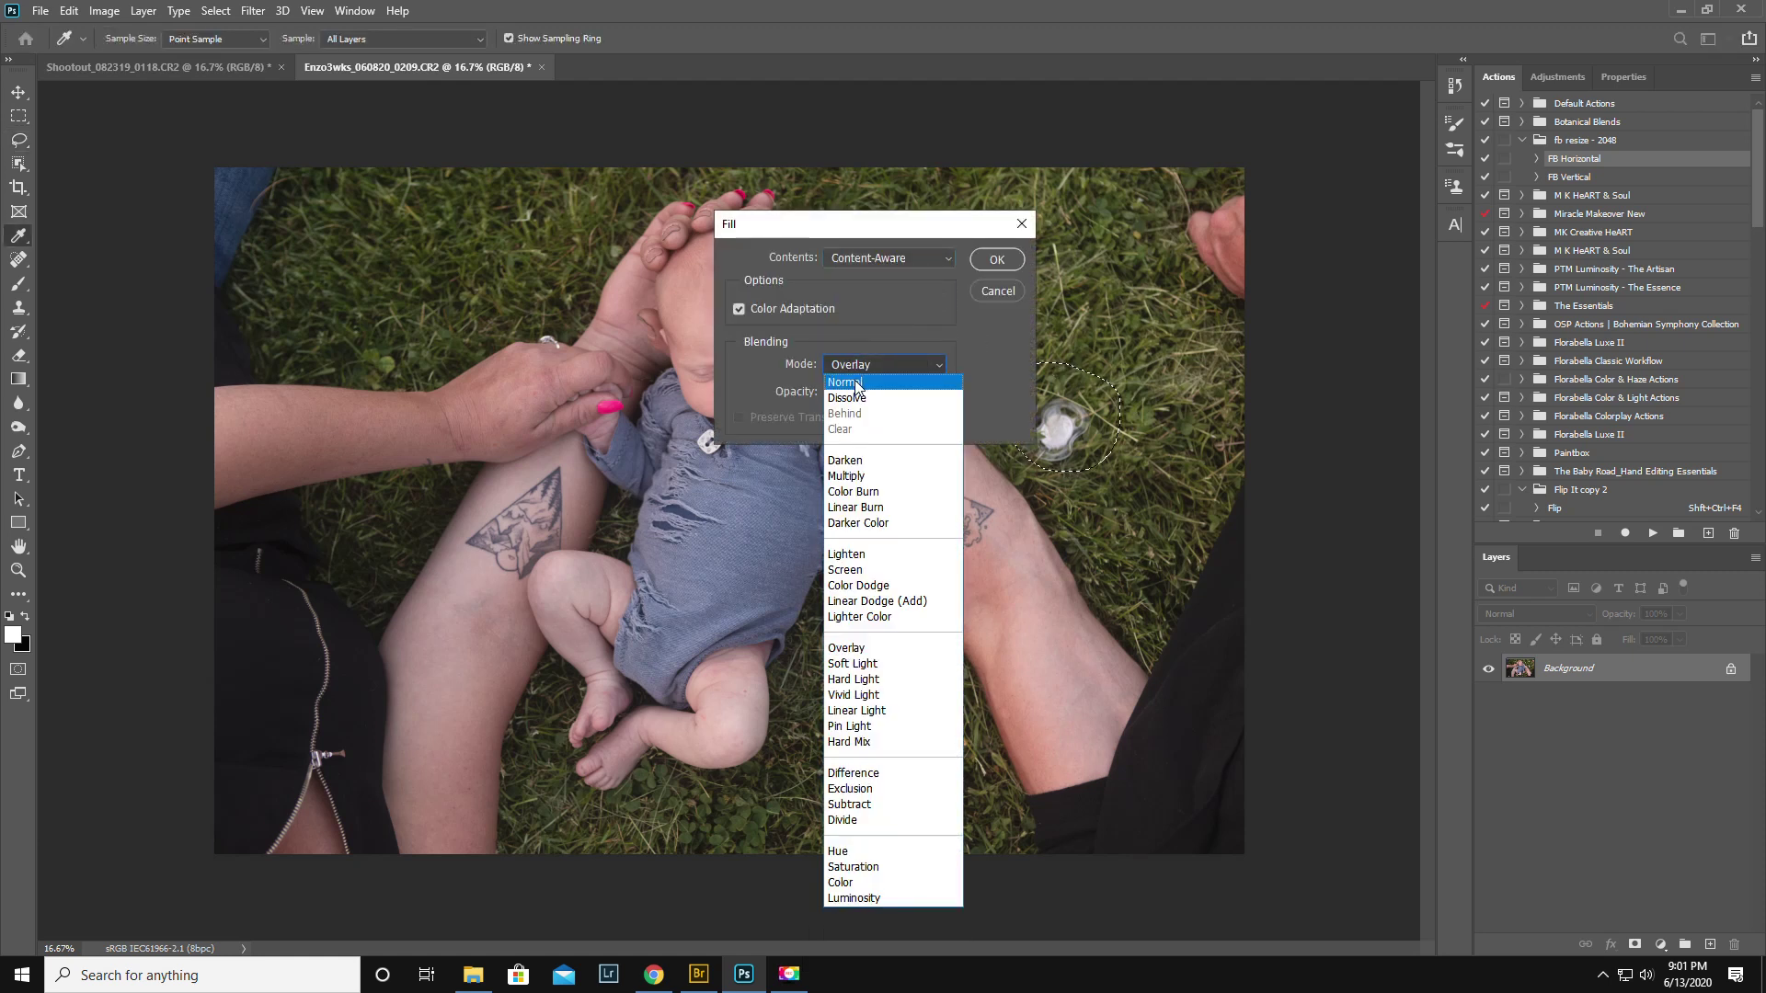
click(855, 386)
click(1005, 260)
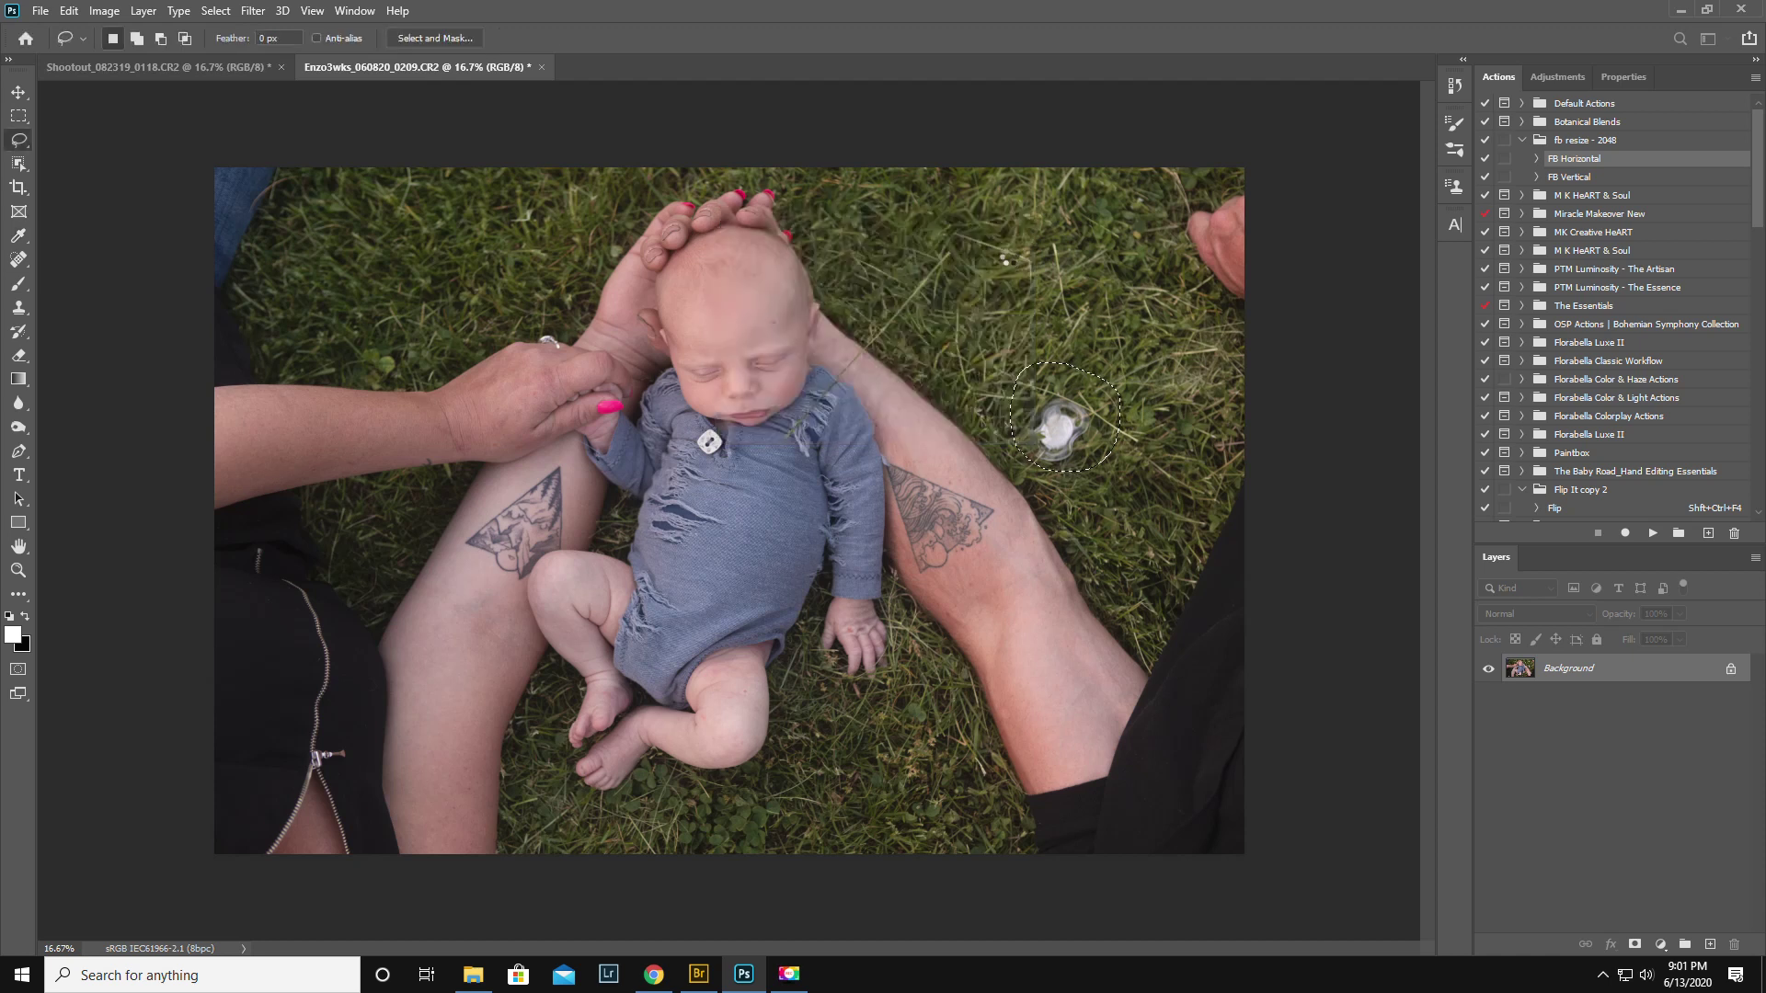
key(ctrl+d)
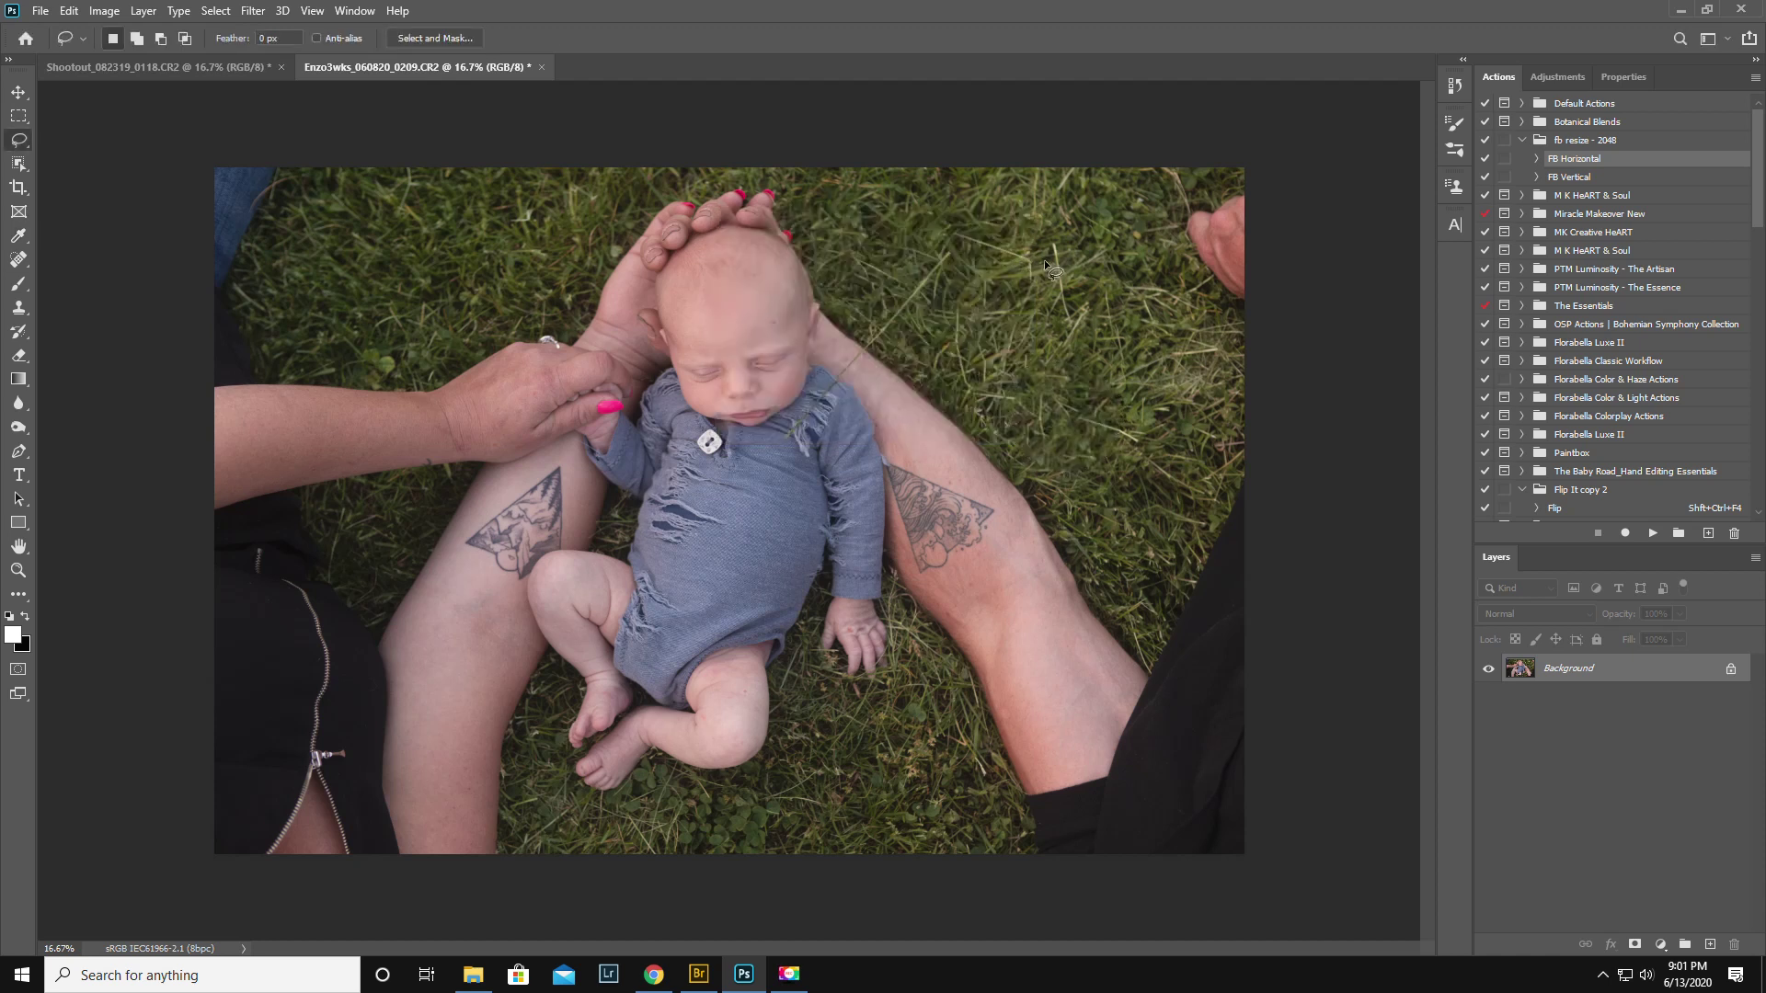